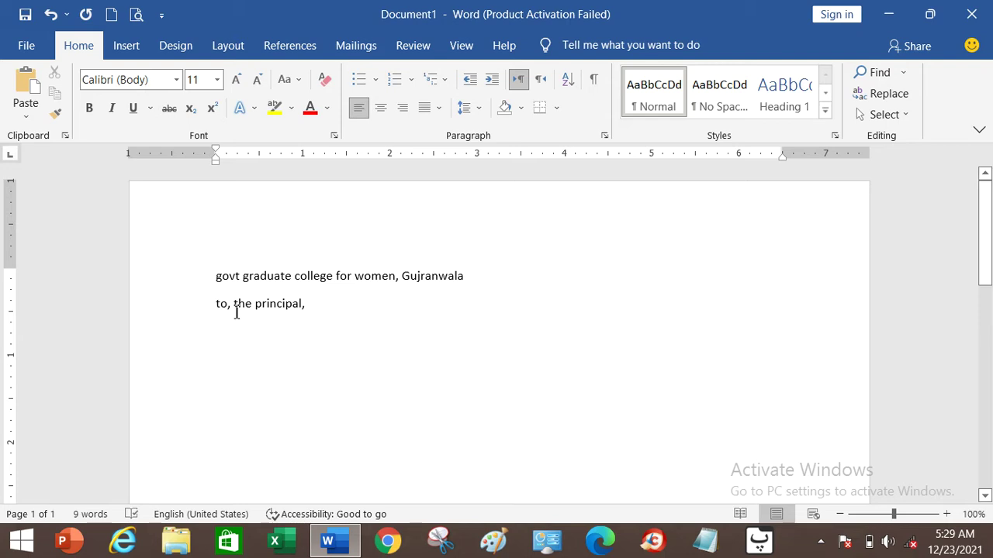
Break the "to, the principal," line so that "the principal," starts on its own line
left_click(233, 307)
key("Return")
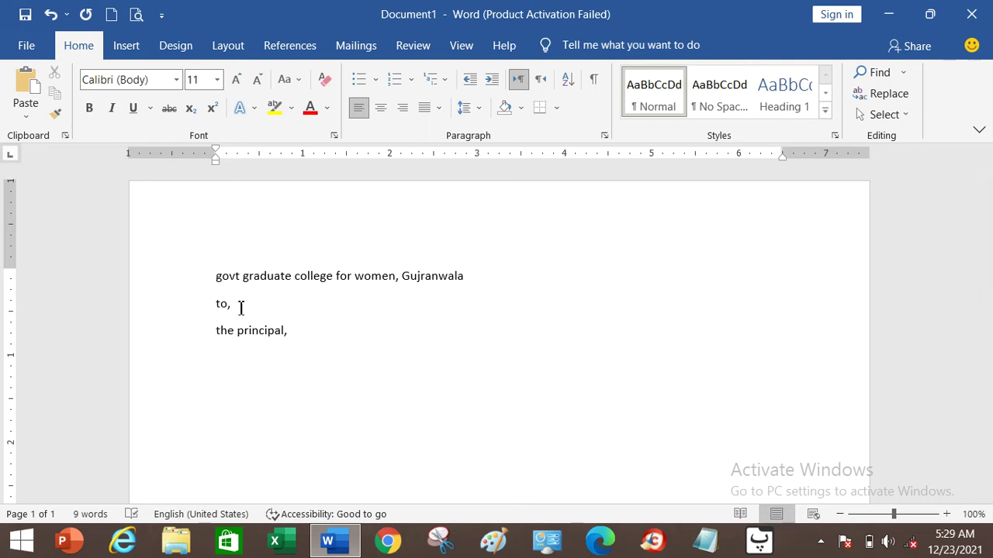
left_click(302, 334)
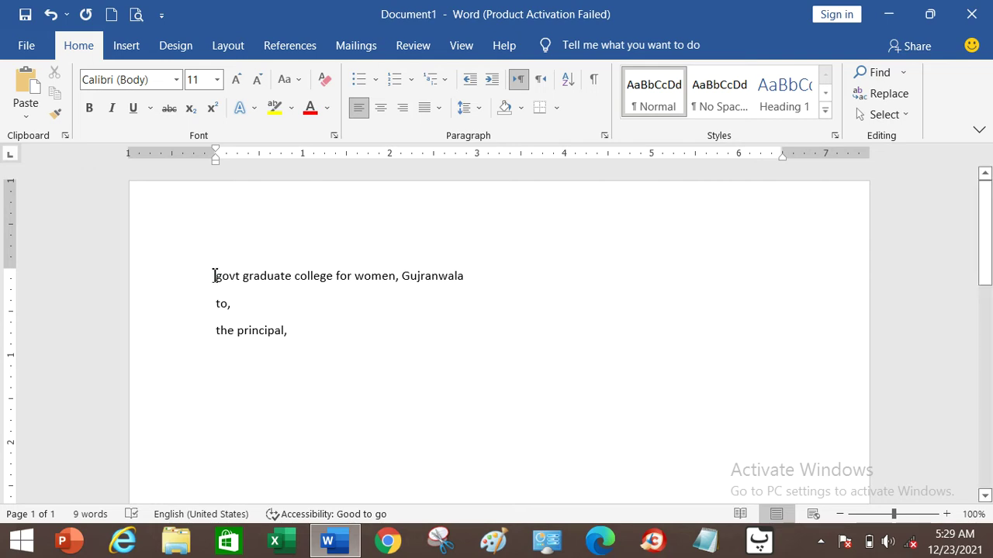
Set the college name heading's font to Times New Roman, size 16
left_click(215, 276)
left_click_drag(217, 277, 472, 274)
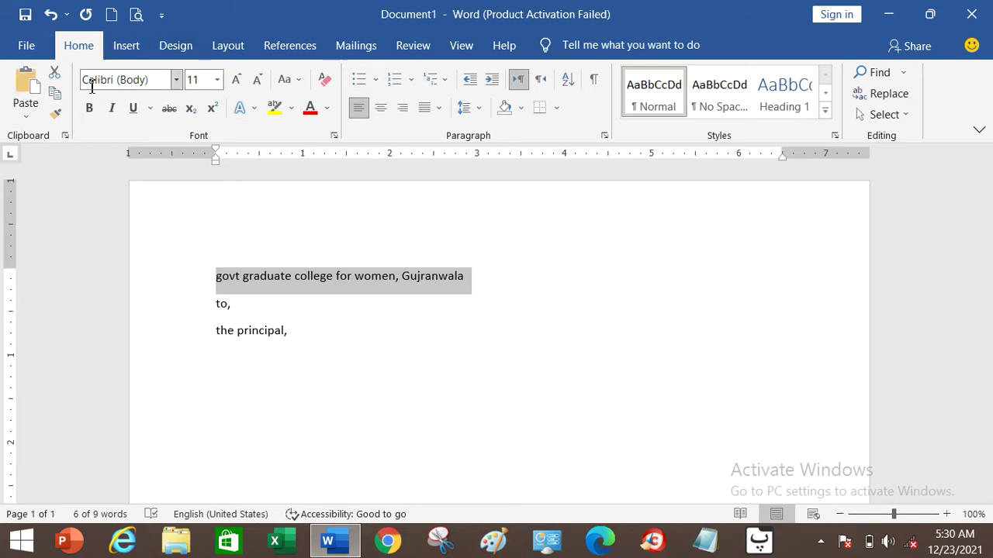
left_click(178, 83)
left_click(178, 83)
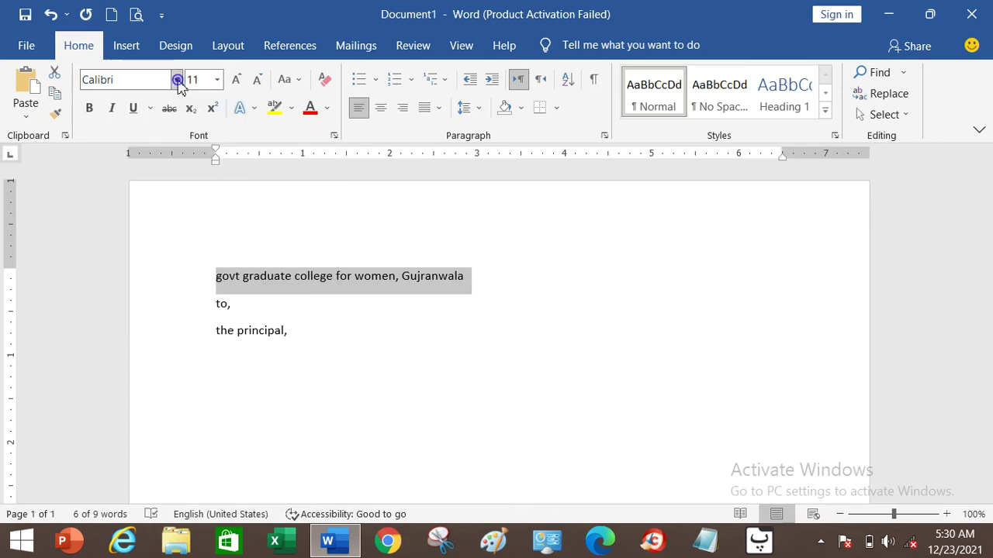
left_click(178, 83)
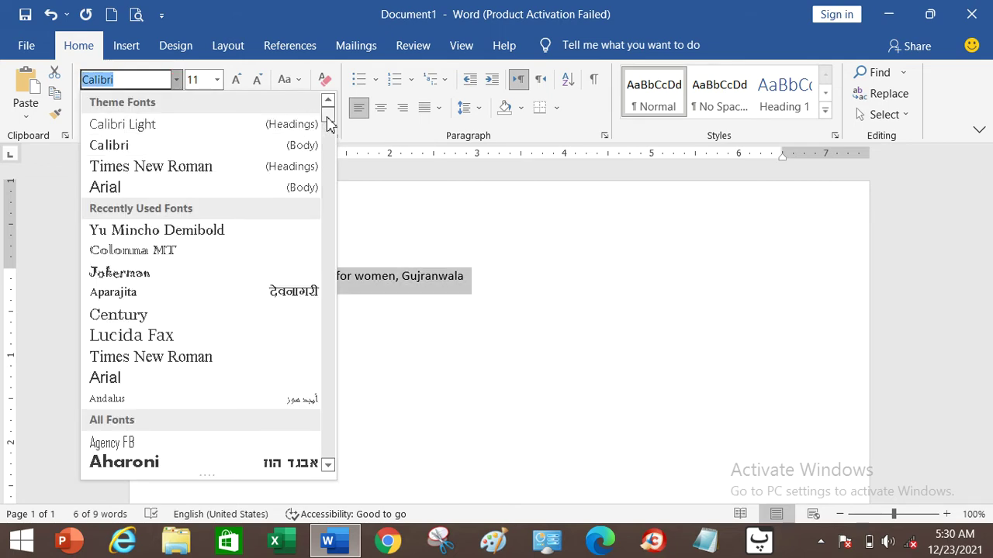
scroll(330, 122, "down", 1)
mouse_move(330, 122)
left_mouse_down()
mouse_move(326, 268)
mouse_move(332, 114)
left_mouse_up()
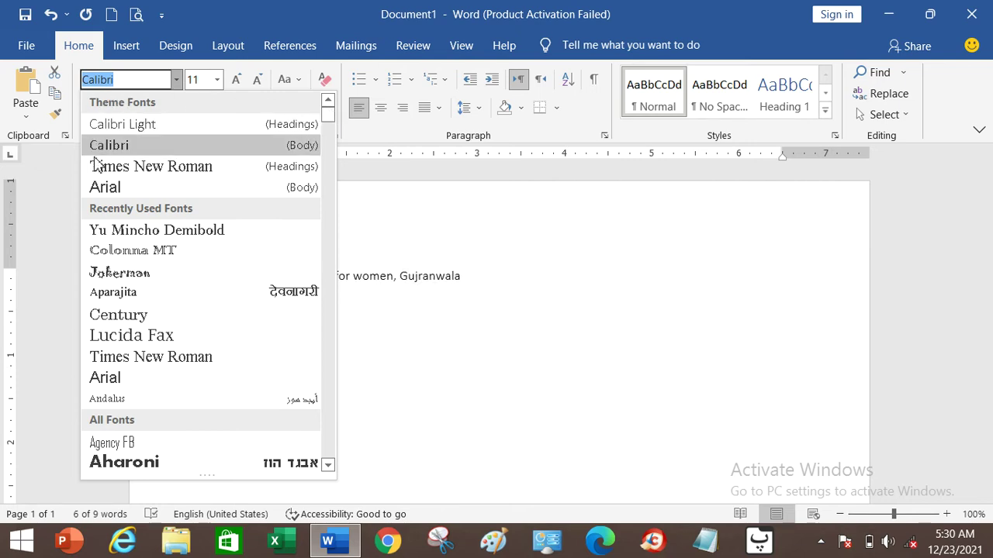
key("Down")
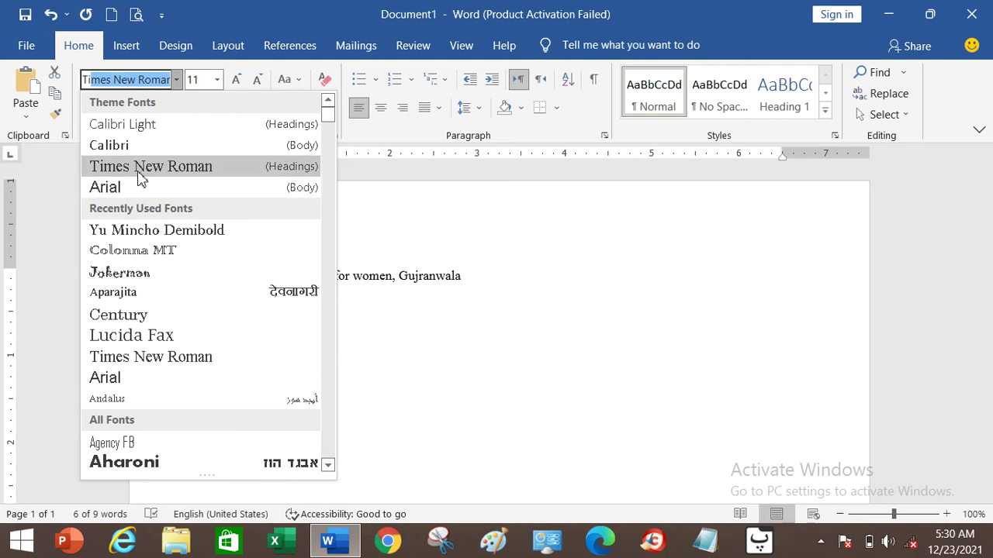
key("Escape")
key("Return")
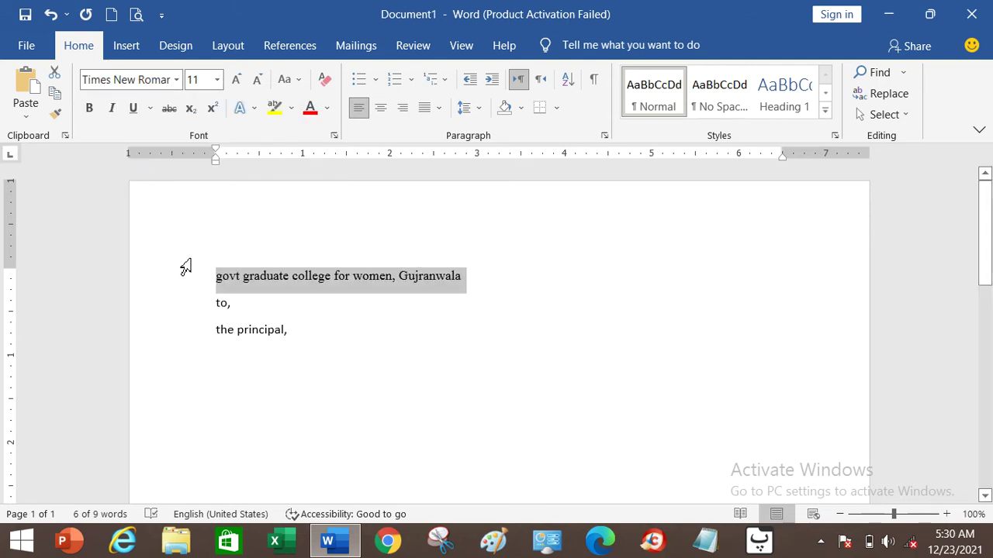
left_click(217, 81)
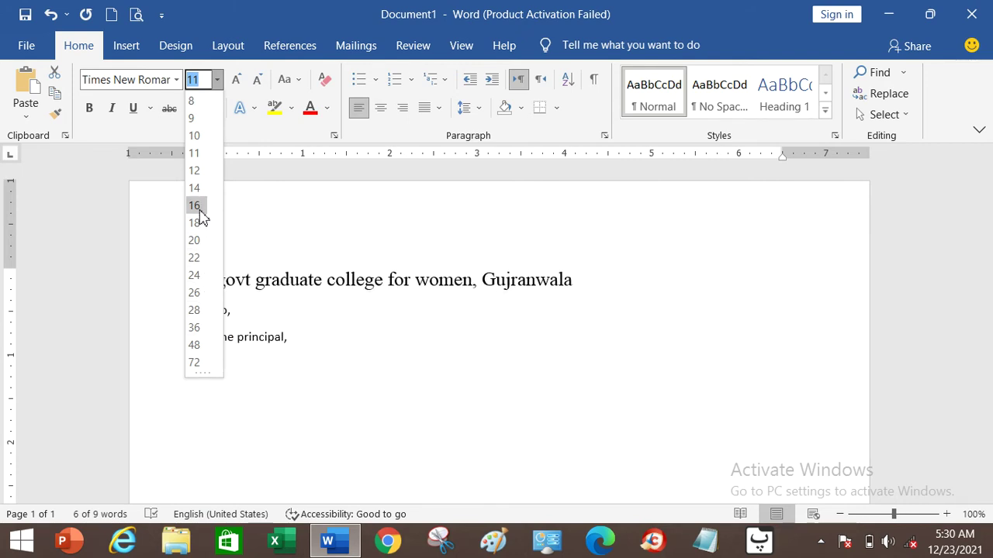
left_click(200, 206)
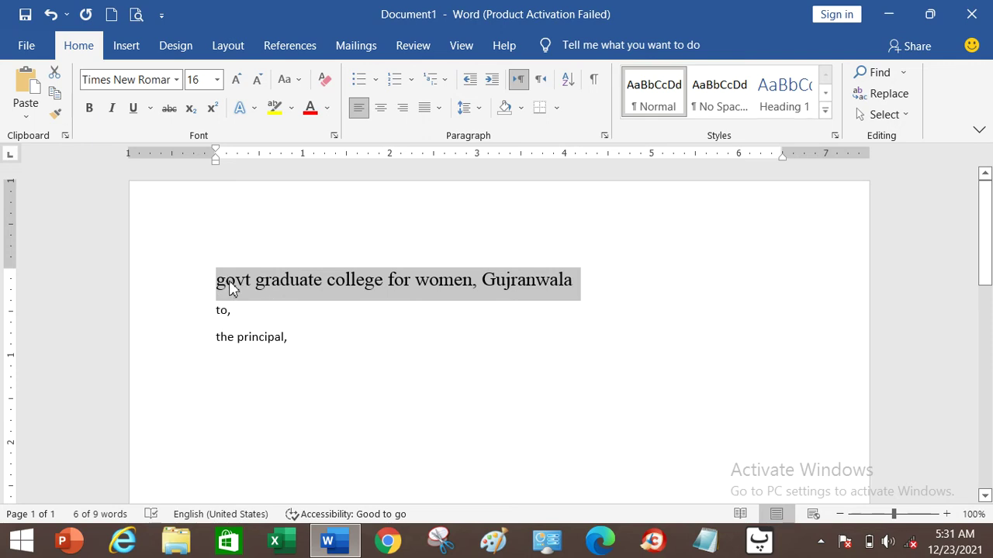
Center the college name heading and convert its text to uppercase
left_click(380, 111)
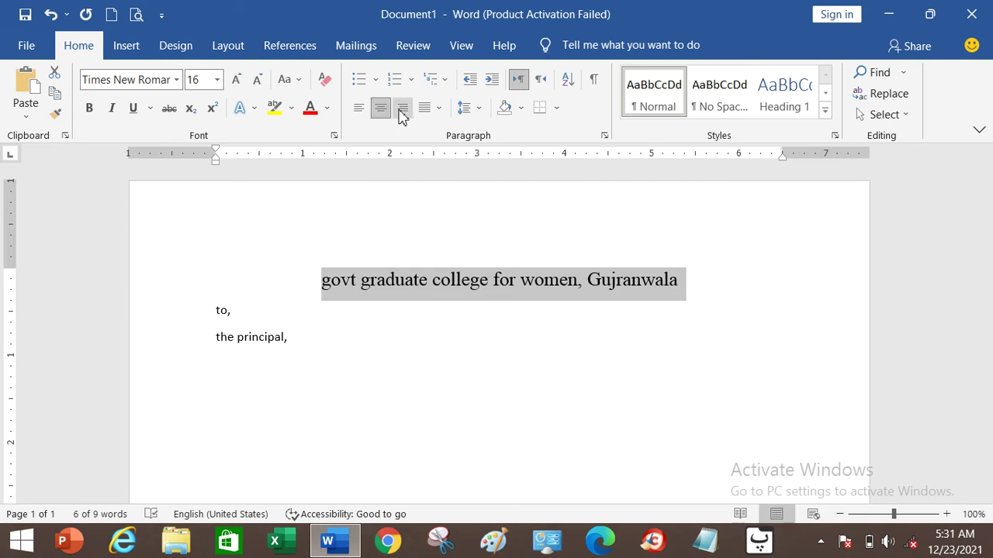
left_click(403, 109)
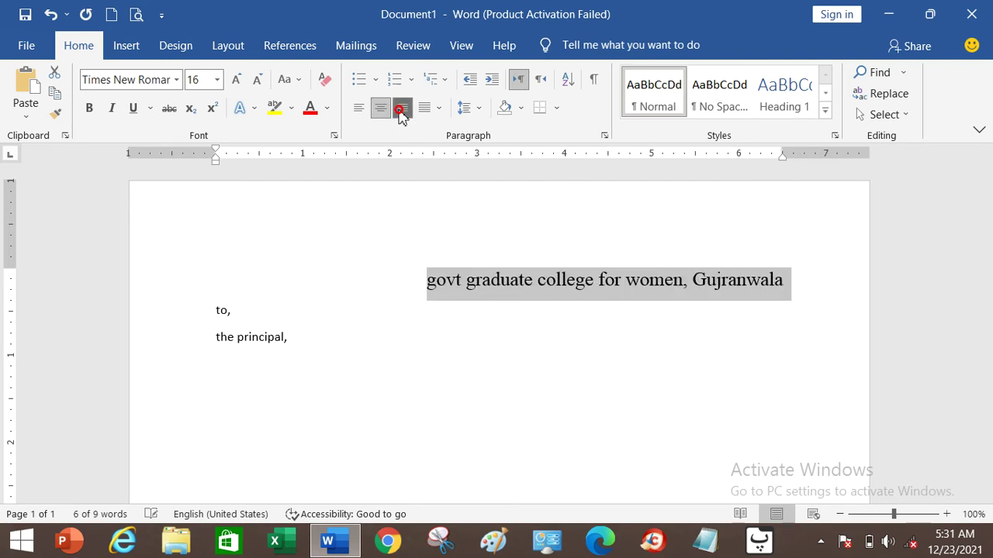
left_click(360, 113)
left_click(379, 112)
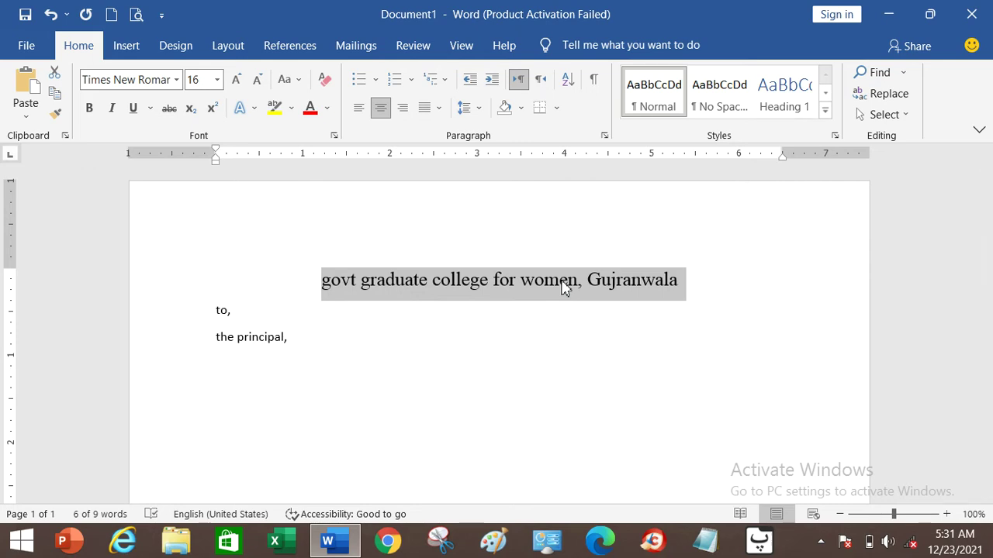
left_click(299, 81)
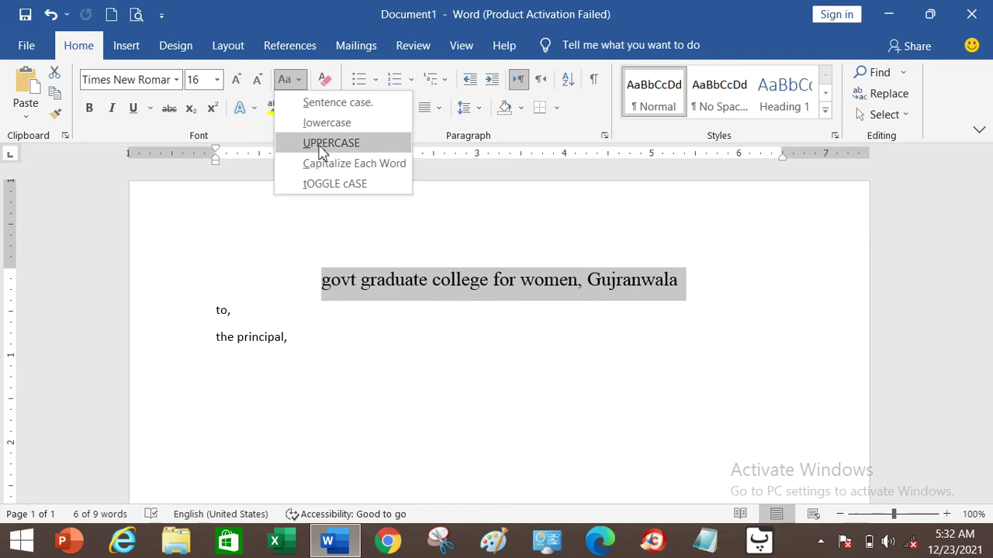
left_click(323, 150)
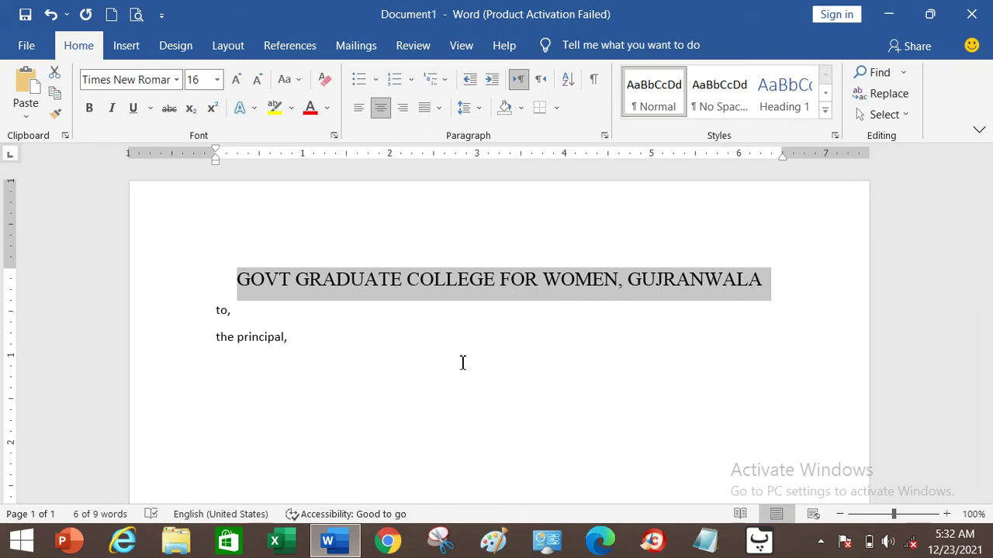
Make the college name heading bold and underlined, without italics
left_click(90, 108)
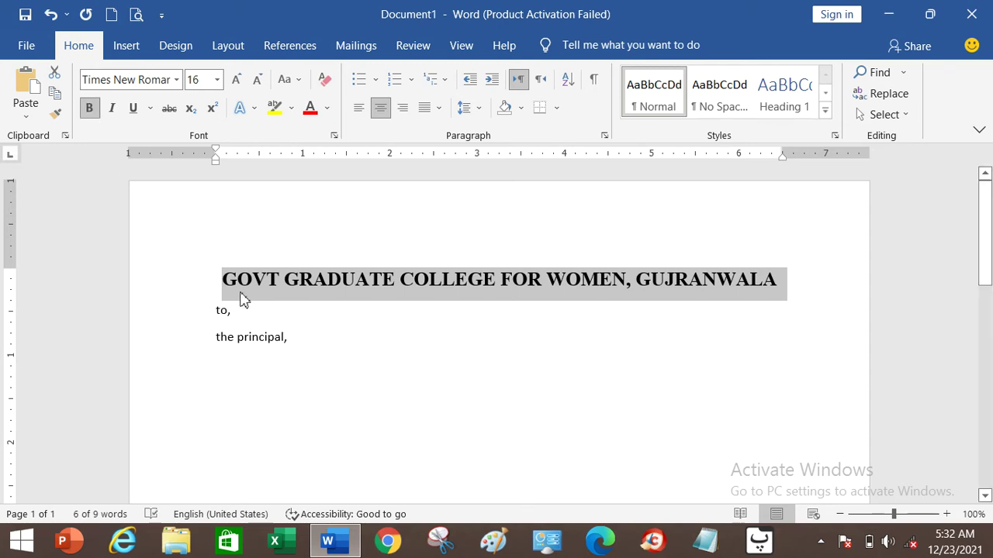
left_click(135, 109)
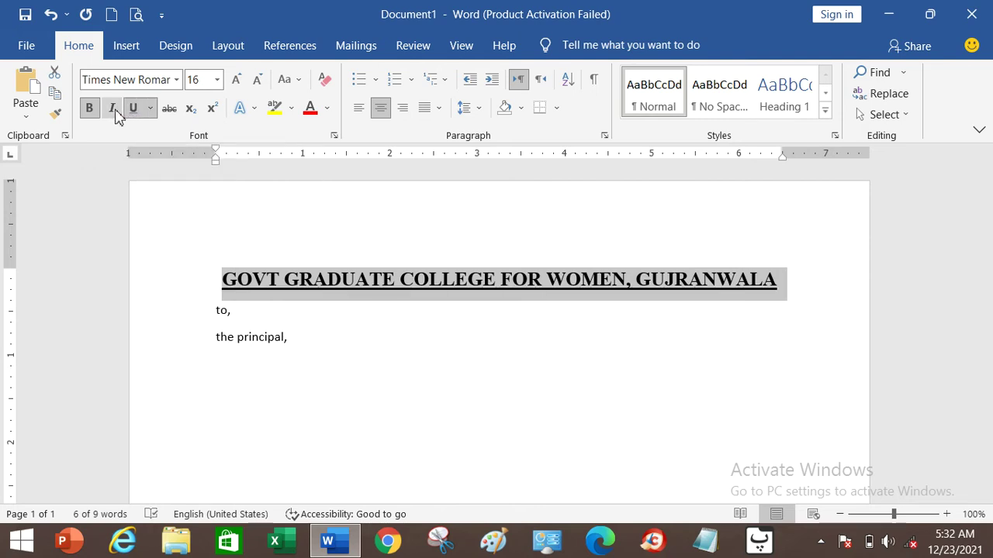
left_click(114, 109)
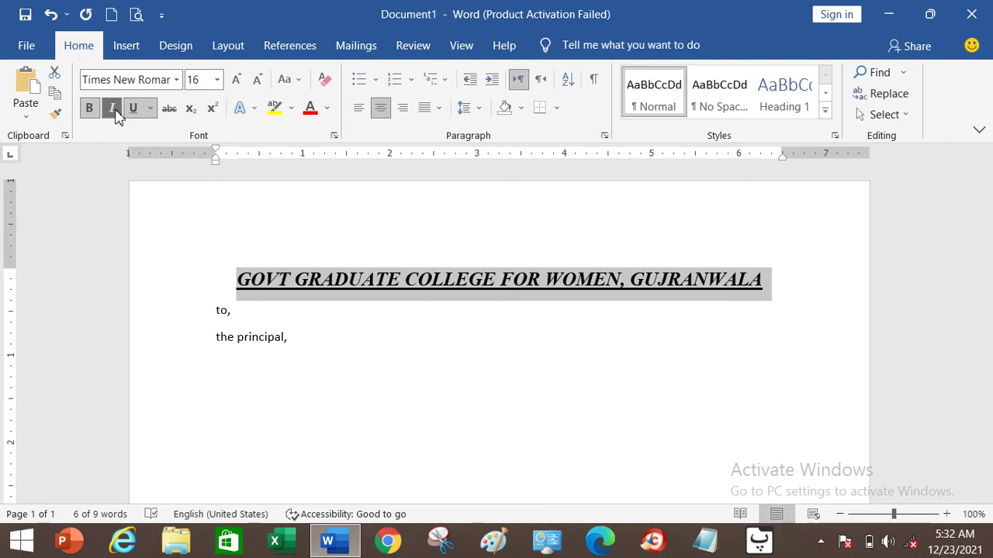
left_click(113, 108)
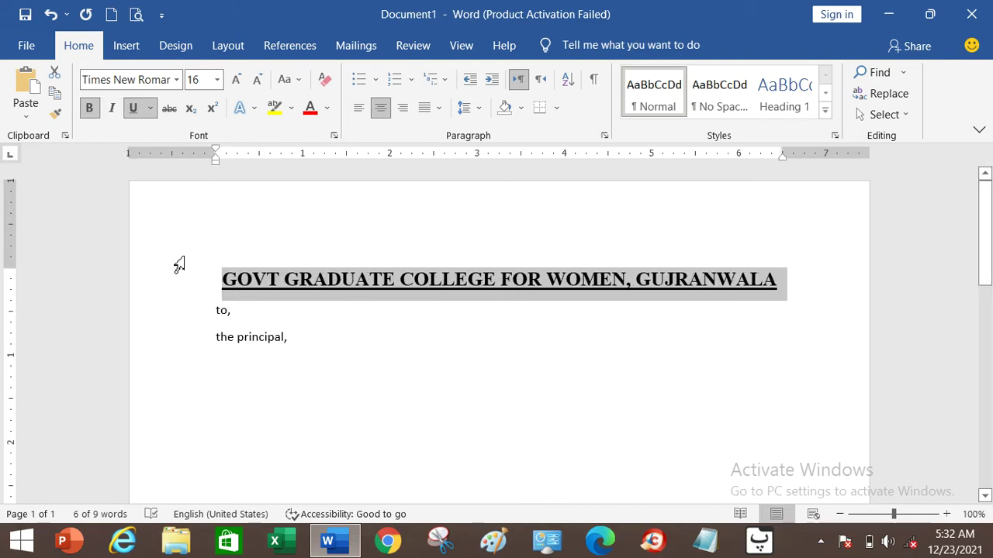
left_click(135, 110)
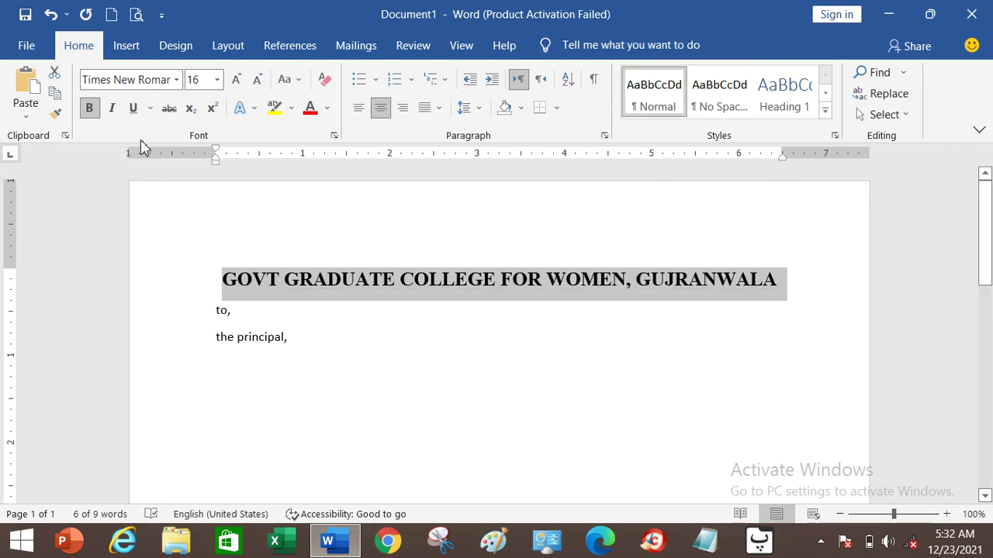
left_click(132, 112)
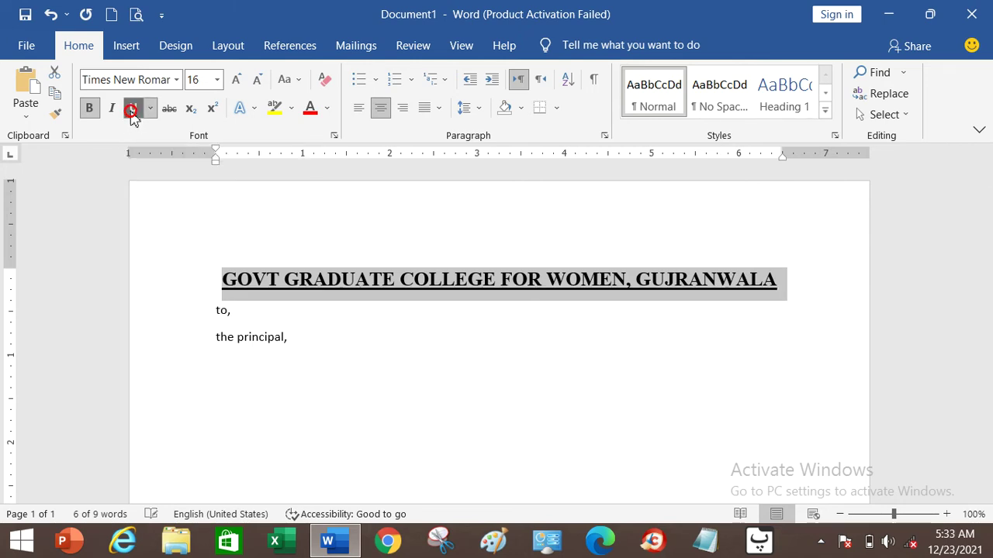
left_click(134, 112)
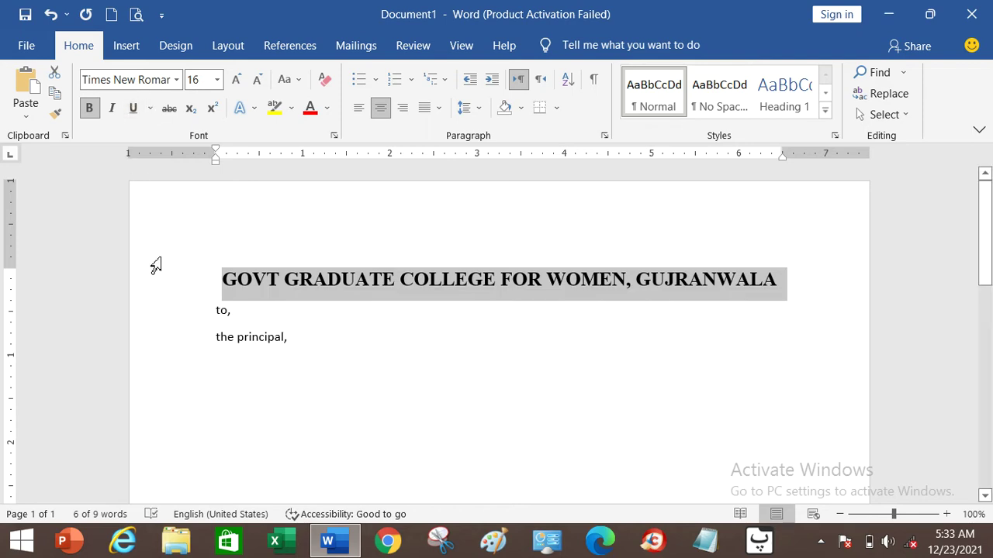
left_click(134, 113)
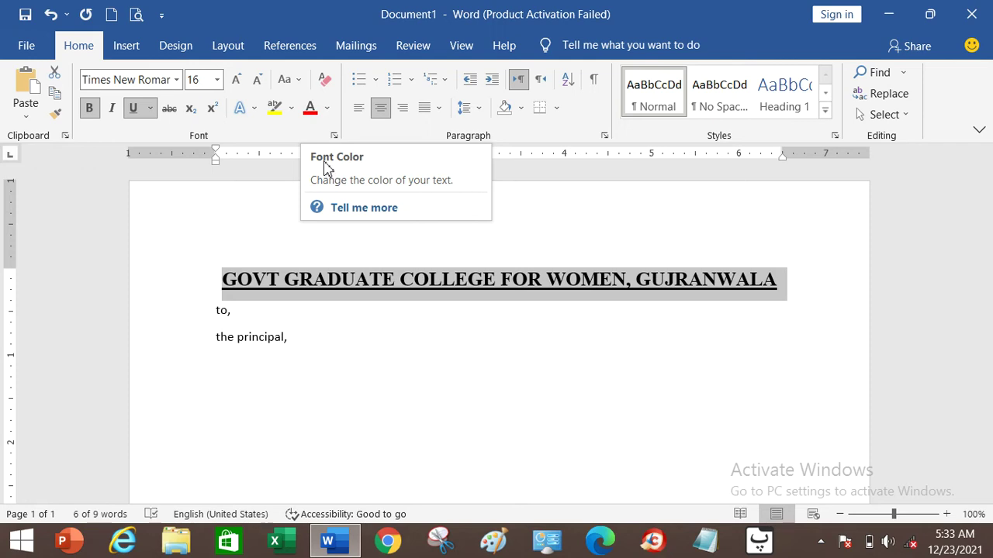
Color the college name heading's text standard red and apply black shading behind it
left_click(329, 113)
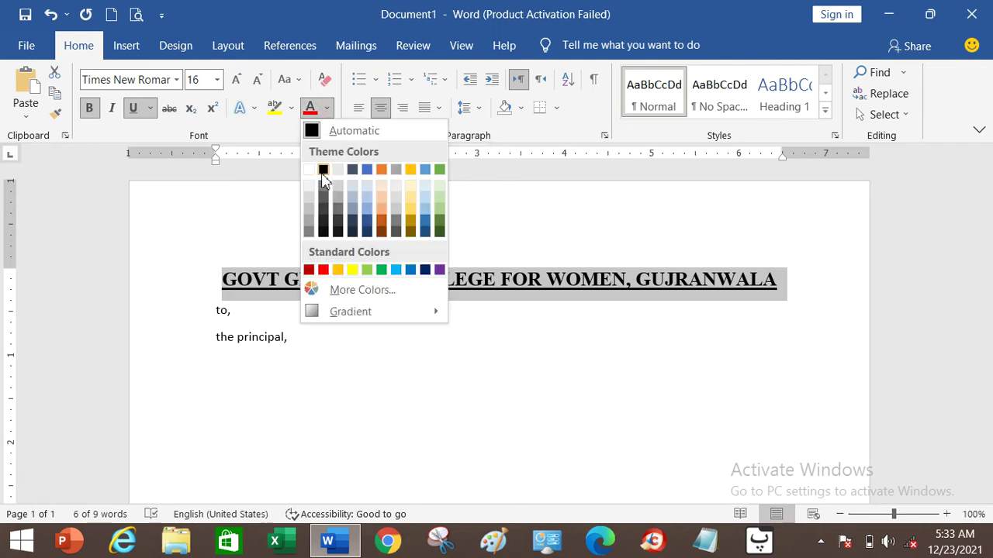
left_click(324, 270)
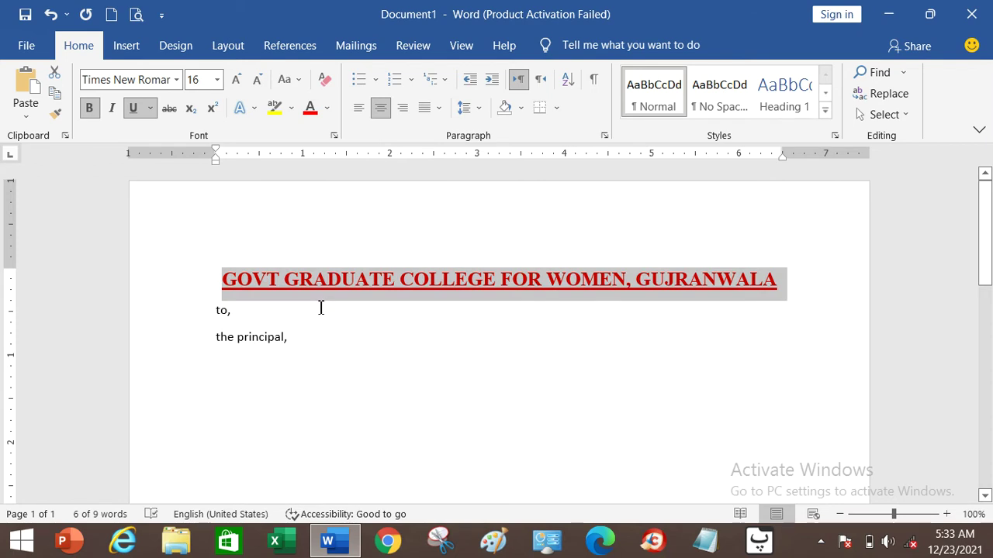
left_click(520, 108)
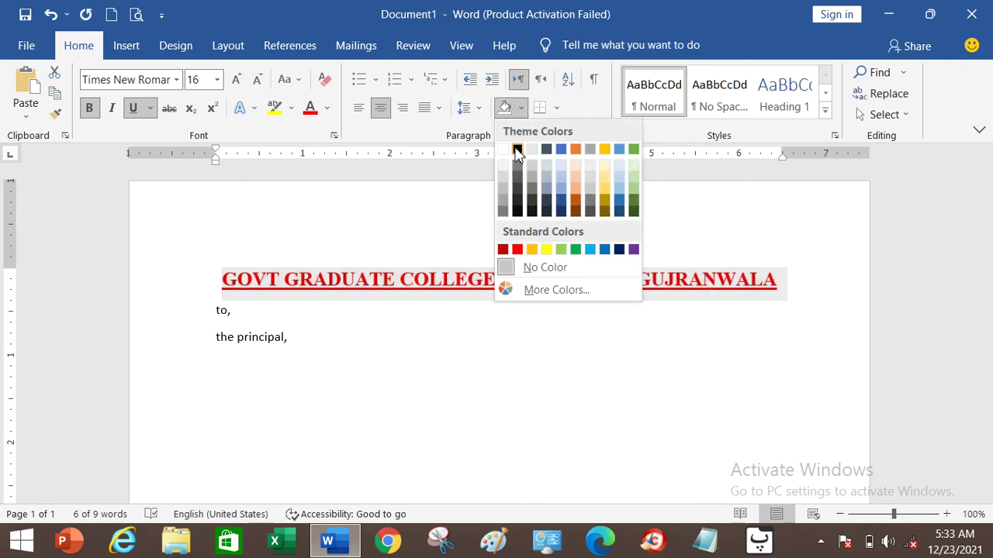
left_click(517, 150)
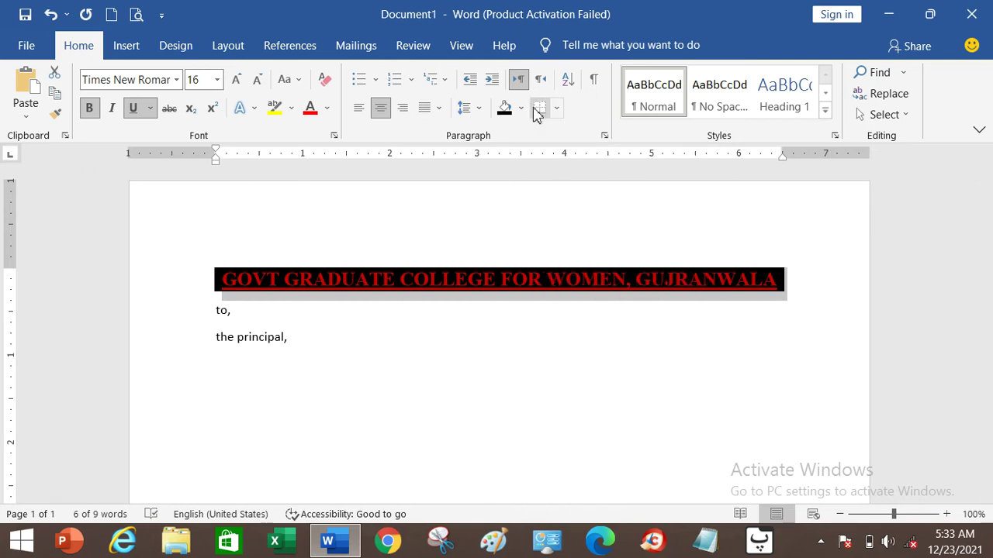
Apply All Borders to the college name heading and set its shading to standard yellow
left_click(557, 111)
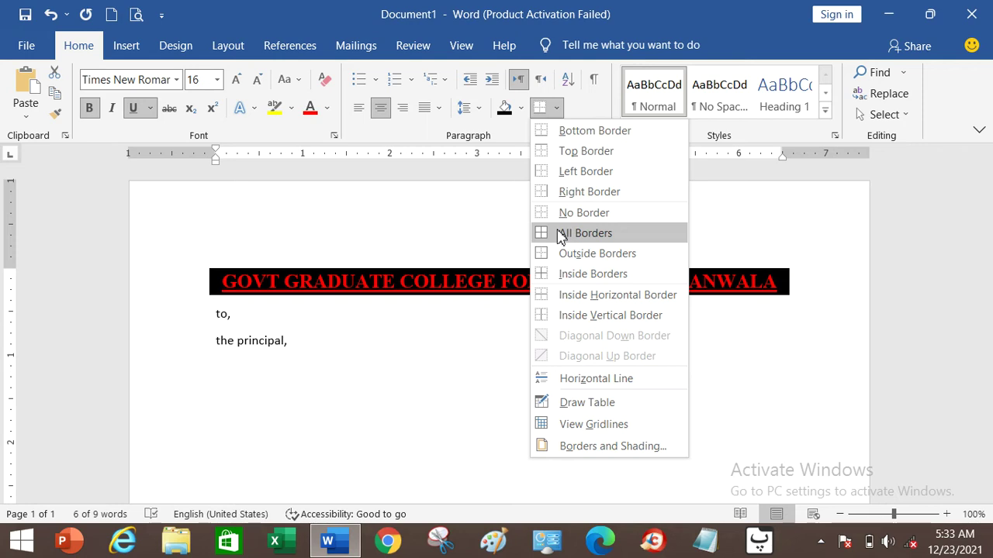
left_click(562, 233)
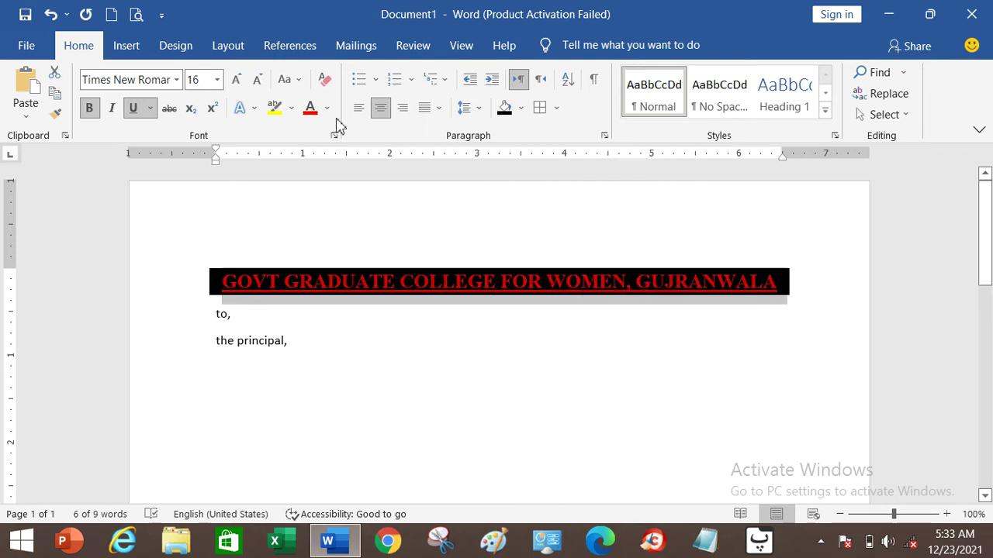
left_click(521, 110)
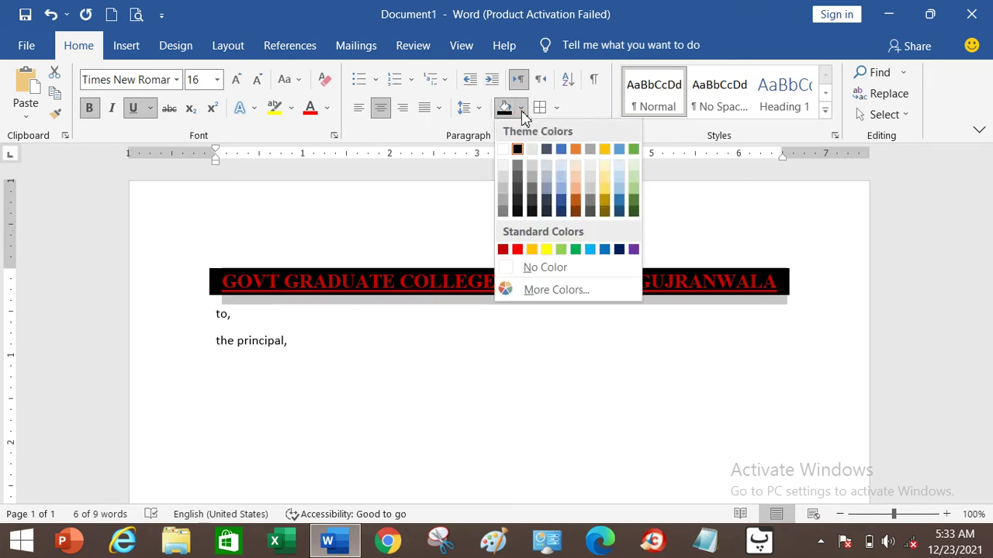
left_click(577, 150)
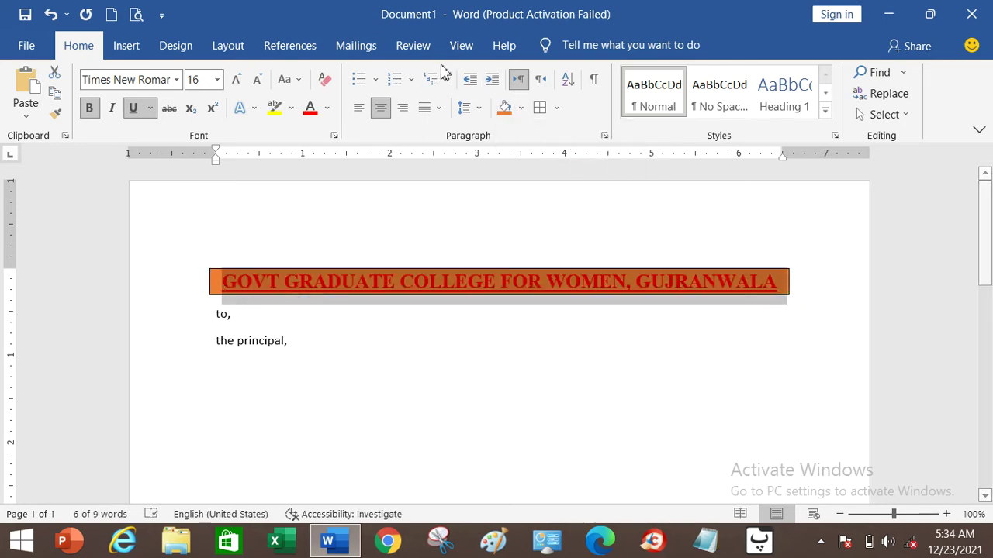
left_click(519, 109)
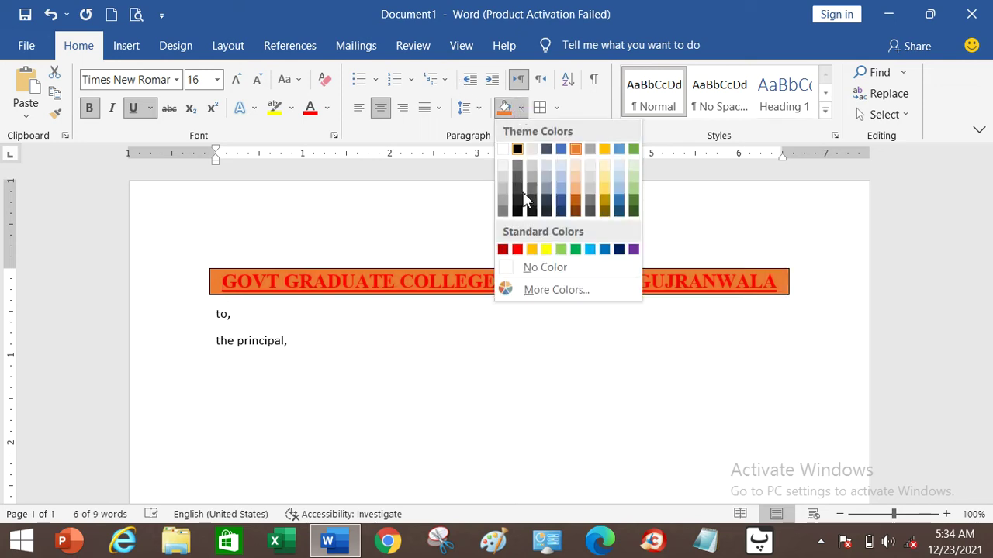
left_click(546, 249)
Add the address lines "govt graduate college," and "Gujranwala" below the principal line
left_click(458, 357)
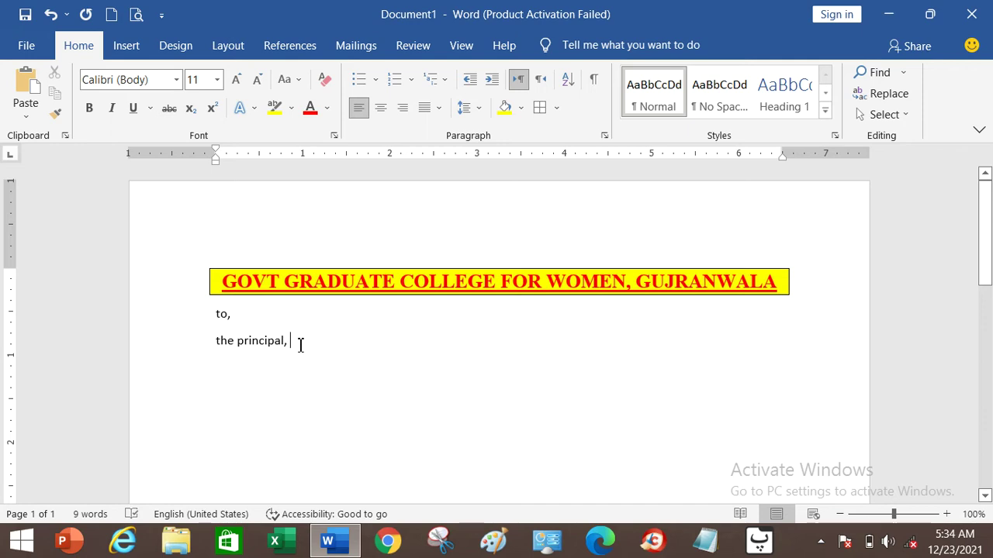
key("Return")
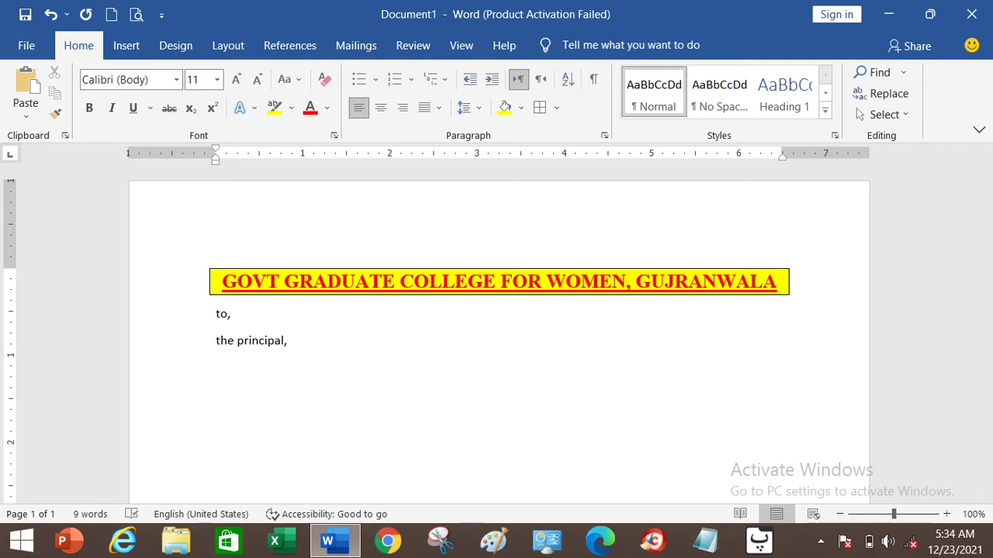
type("govt")
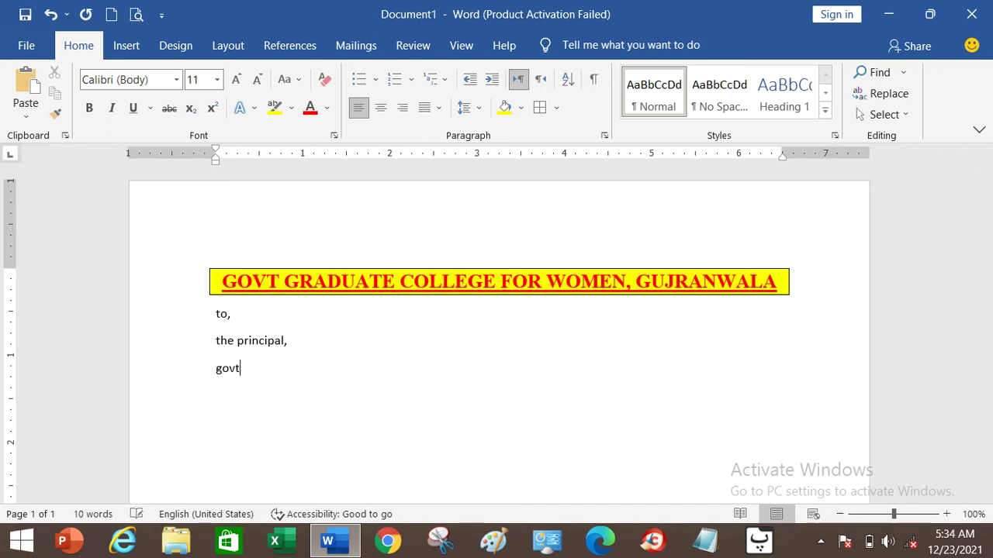
type(" graduate college,")
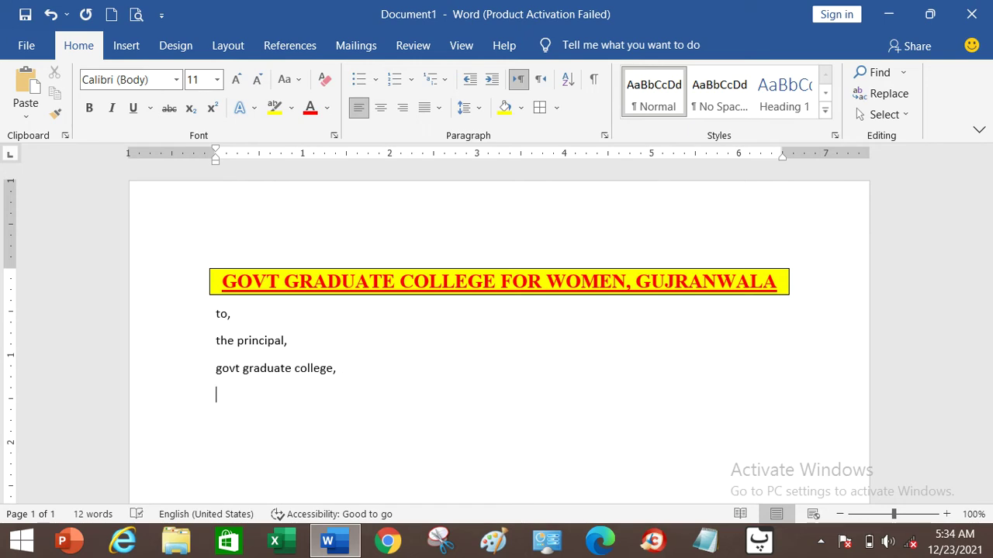
key("Return")
type("gujranwala")
key("Return")
Write the subject line "Subject:application for sich leave" below the address
type("subj")
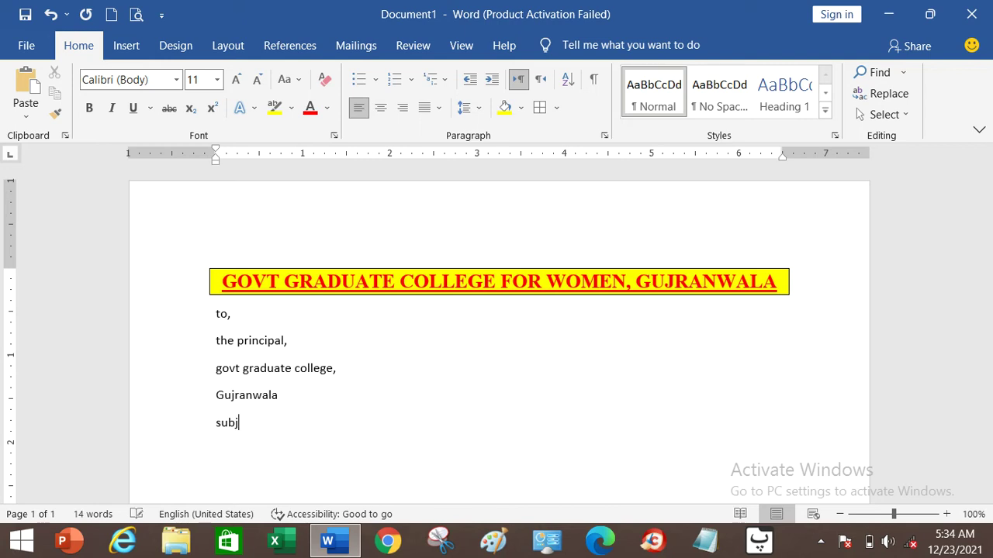
type("ect:")
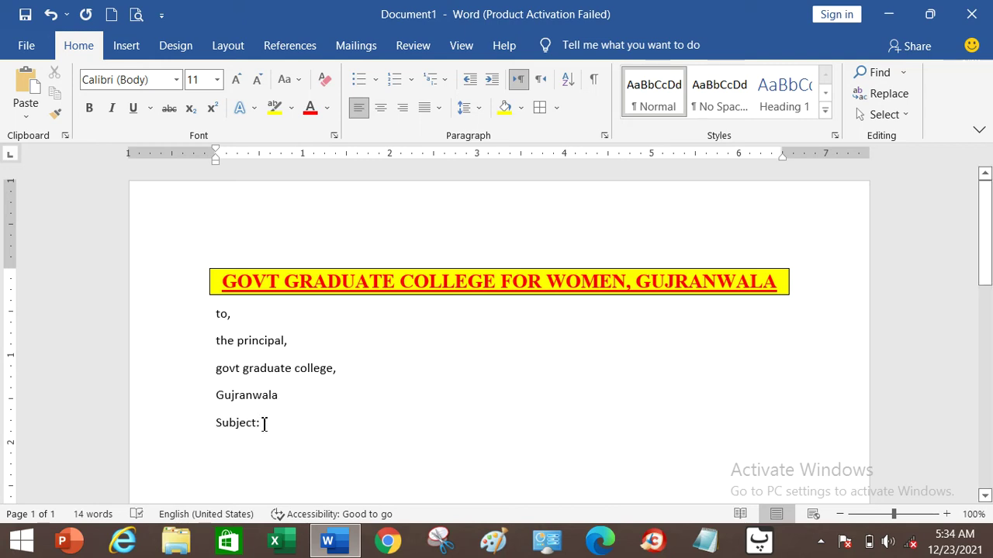
type("appli")
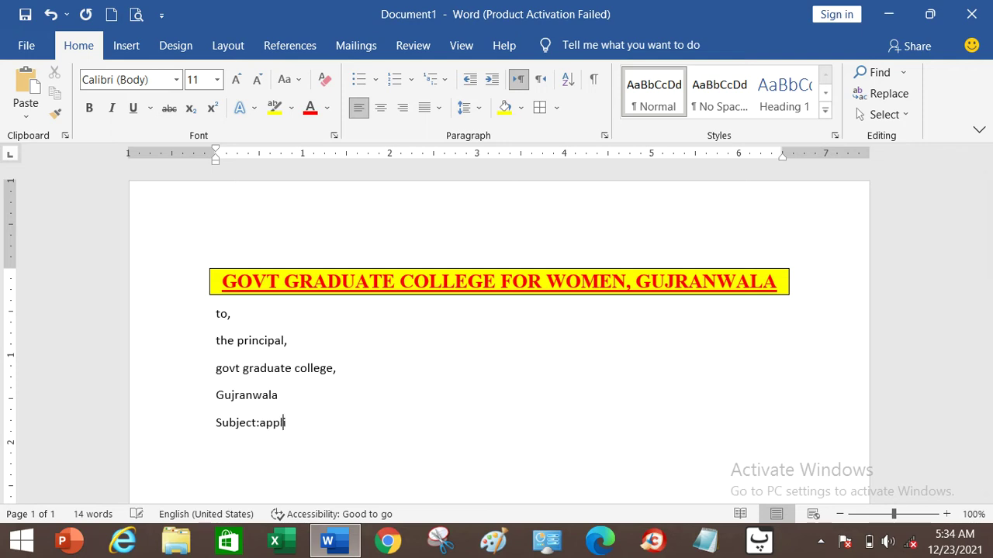
type("cation fo")
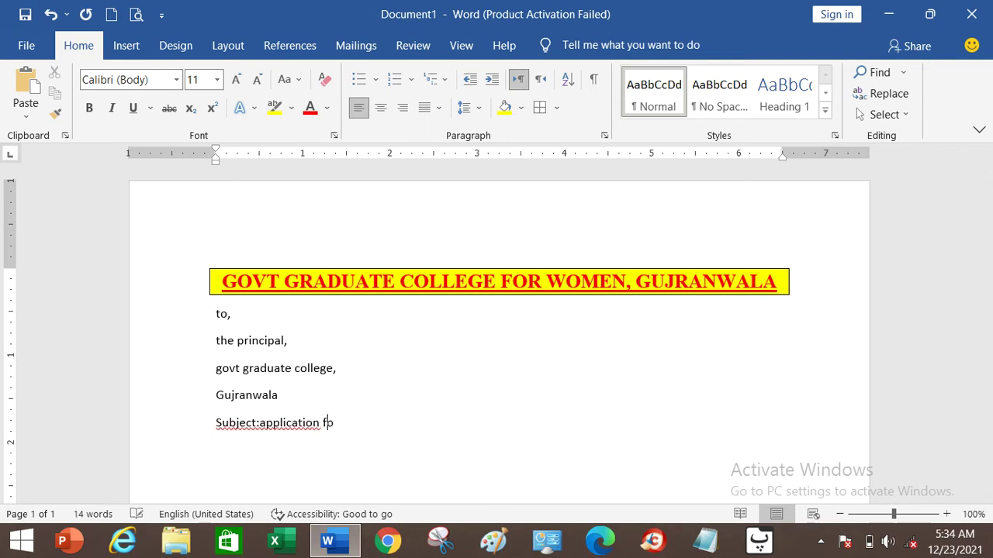
type("r sich leave")
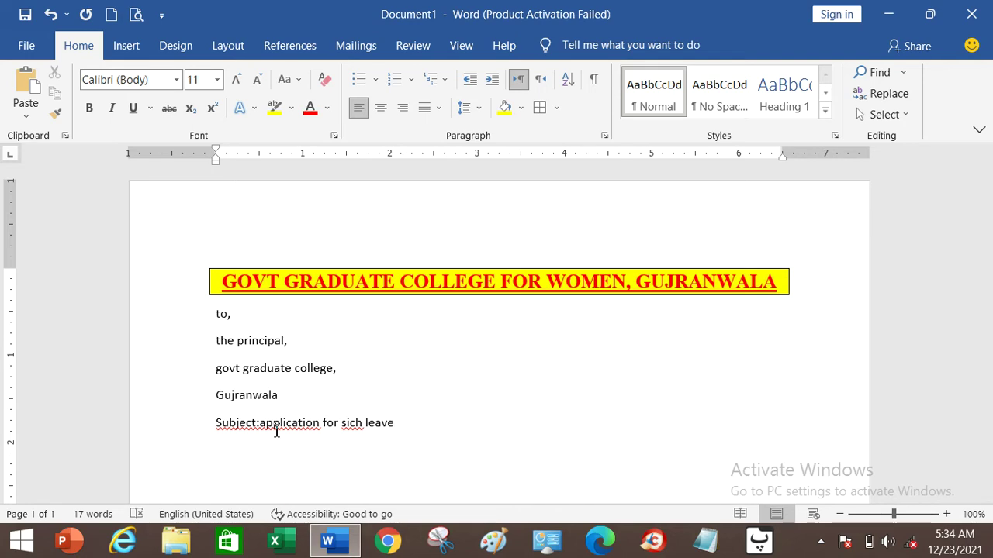
Use the spelling suggestions in the subject line to correct "sich" to "sick" and "Subject:application" to "Subject: application"
left_click(357, 423)
right_click(346, 427)
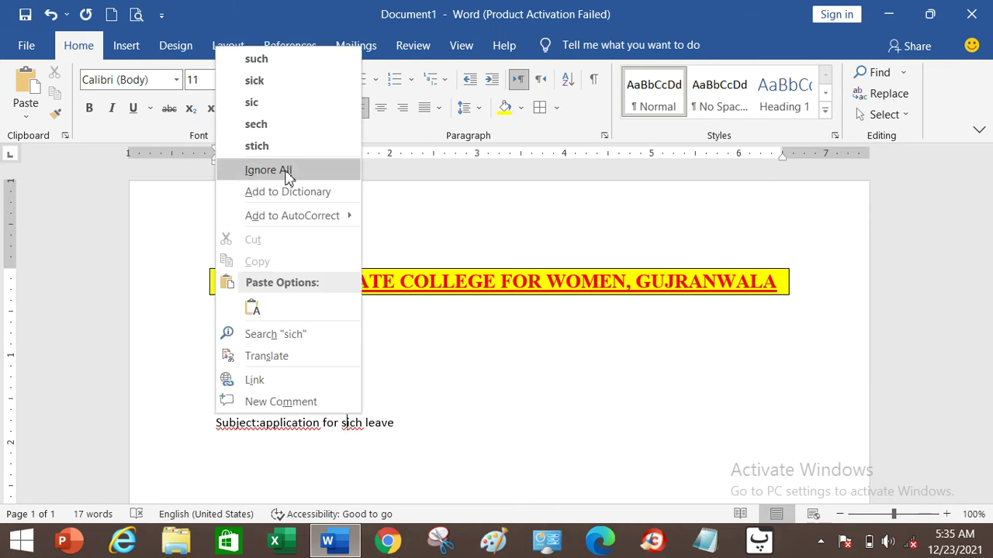
left_click(256, 81)
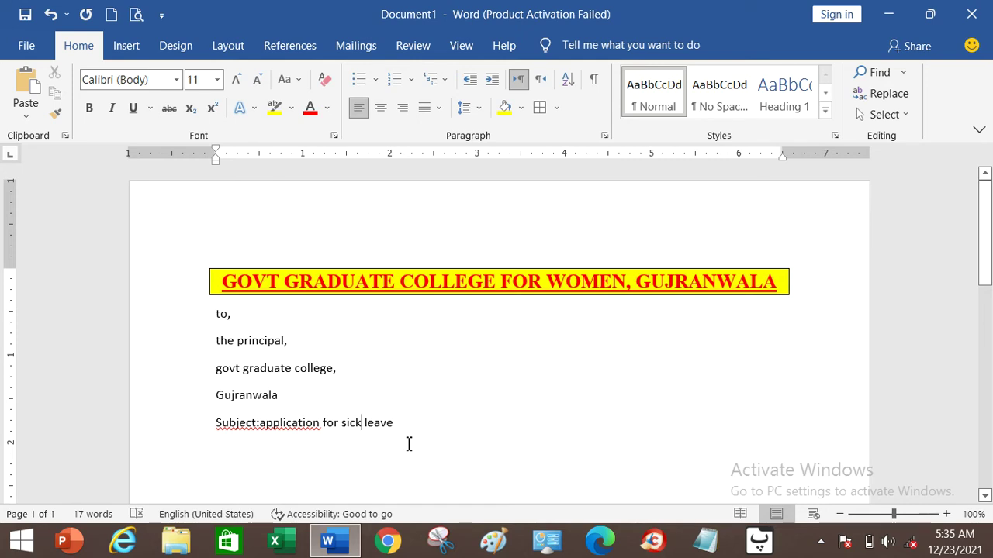
left_click(285, 427)
right_click(286, 428)
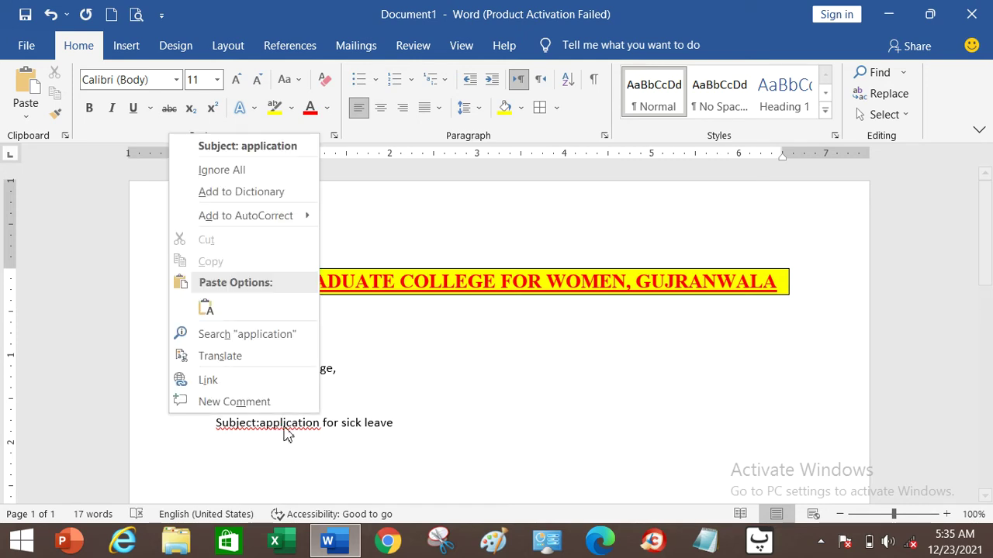
left_click(241, 148)
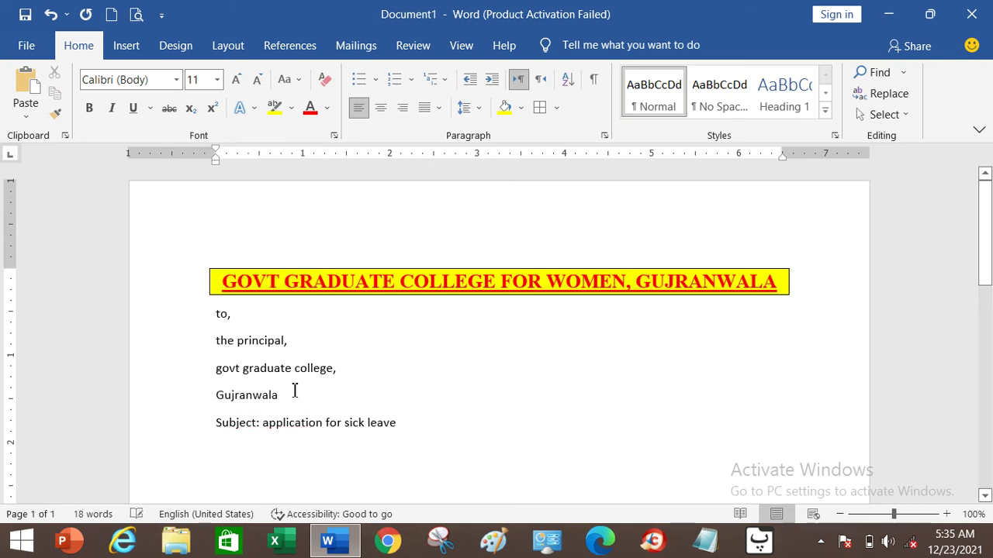
Replace "for" with "of" in the subject line so that it reads "Subject: application of sick leave"
left_click(344, 424)
key("BackSpace")
key("BackSpace")
key("BackSpace")
type("of")
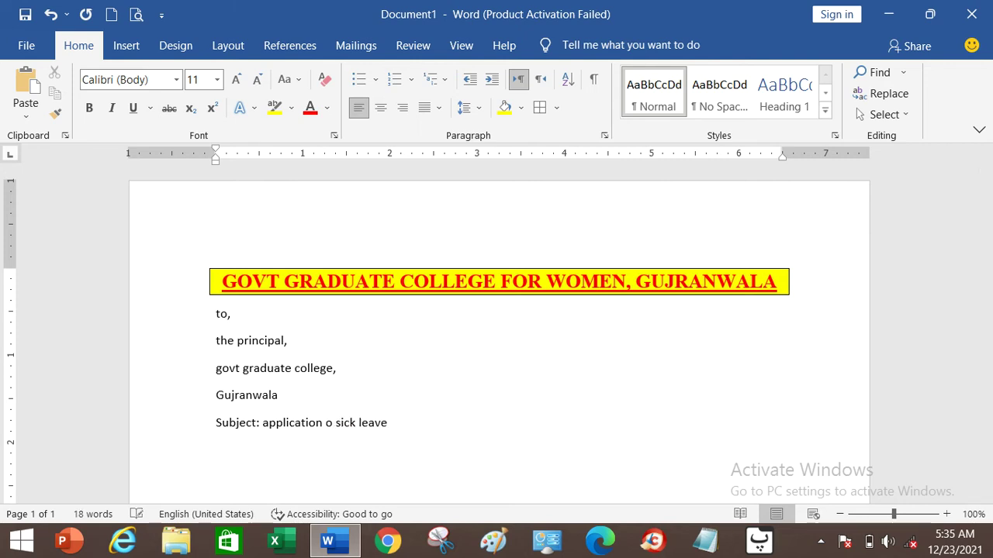
left_click(401, 425)
key("Return")
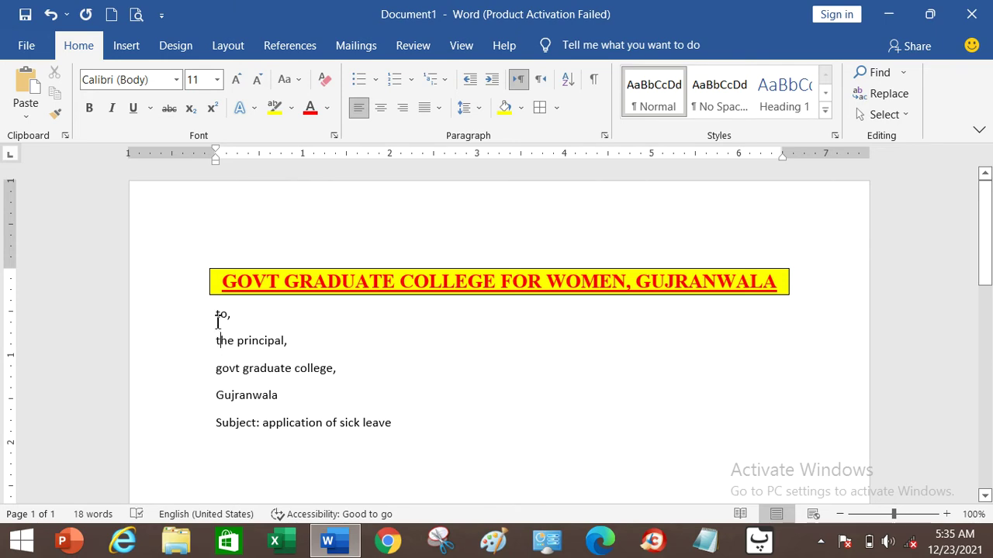
Apply sentence case to all lines from "to," through the subject line
left_click_drag(218, 315, 403, 426)
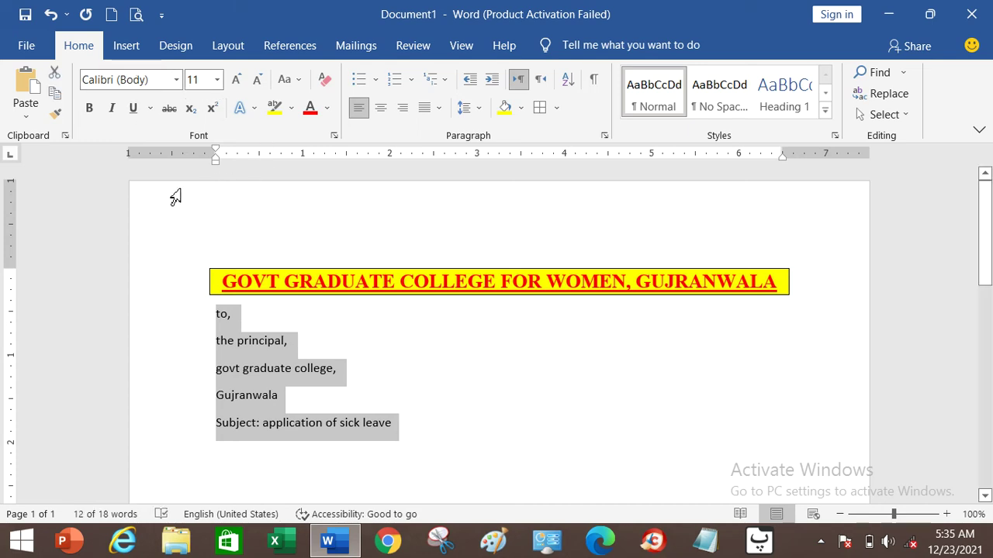
left_click(297, 80)
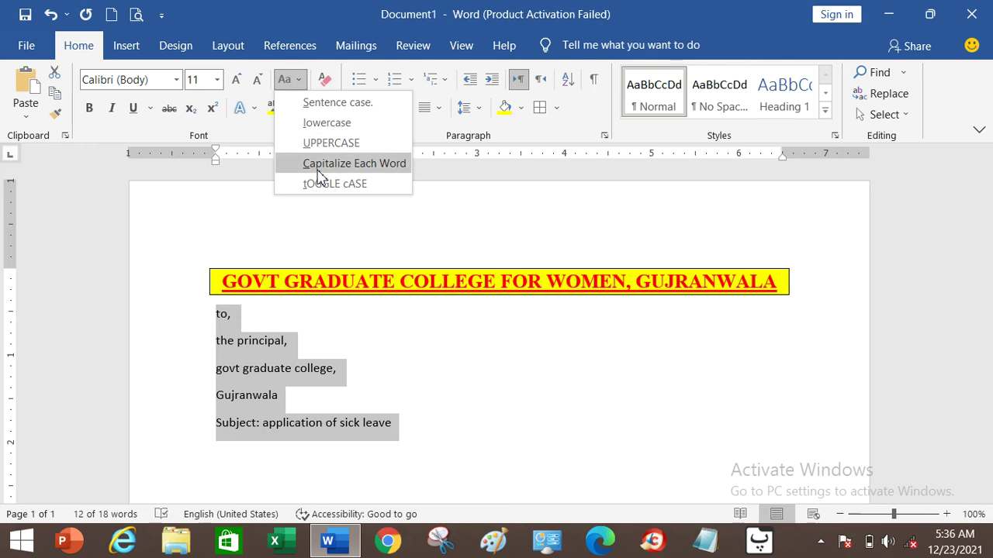
left_click(318, 103)
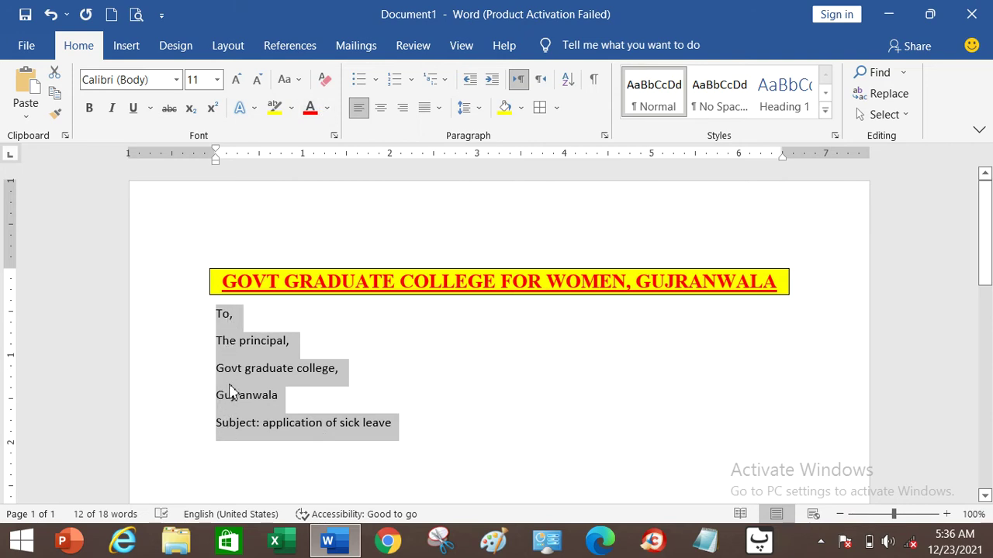
Center the subject line and format it as bold Arial, size 12
left_click(482, 429)
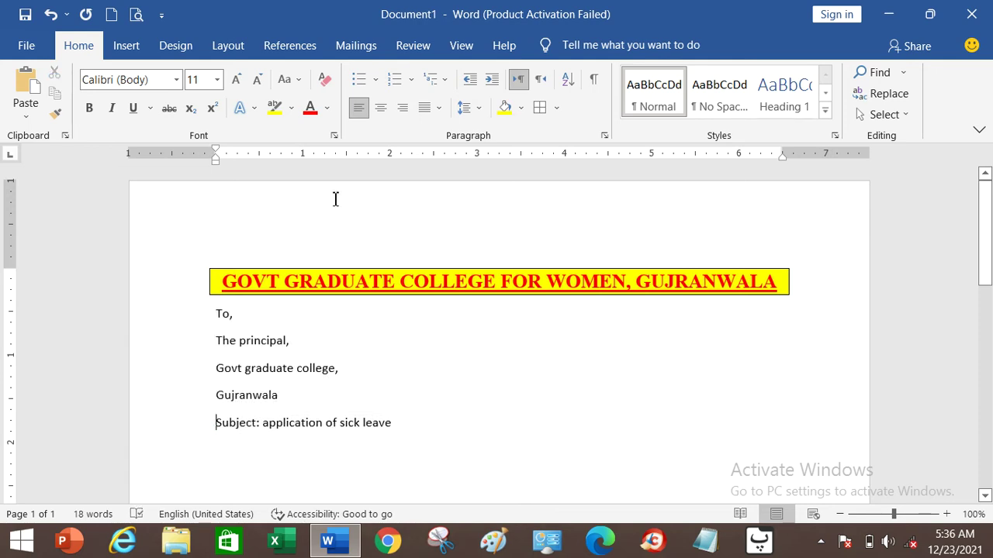
left_click(379, 116)
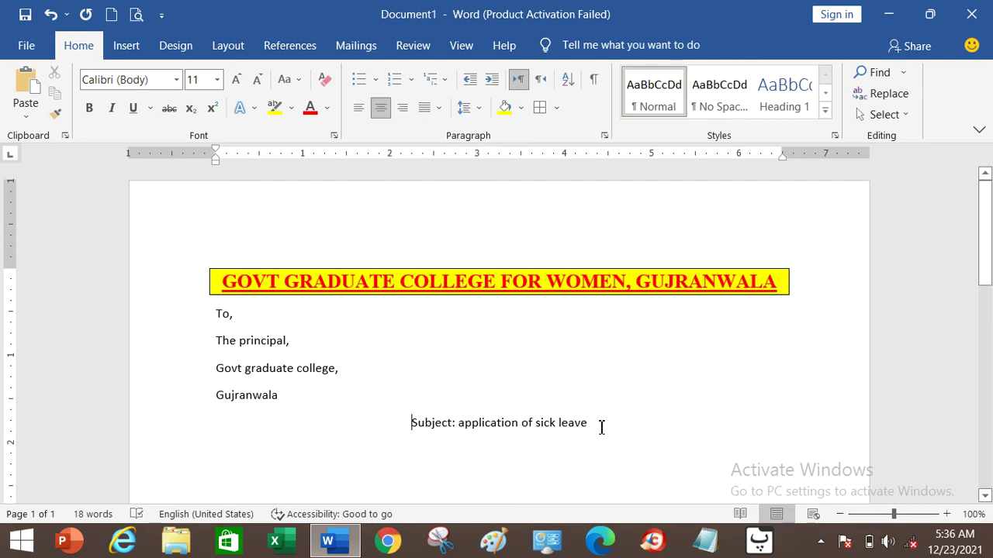
left_click_drag(595, 424, 427, 425)
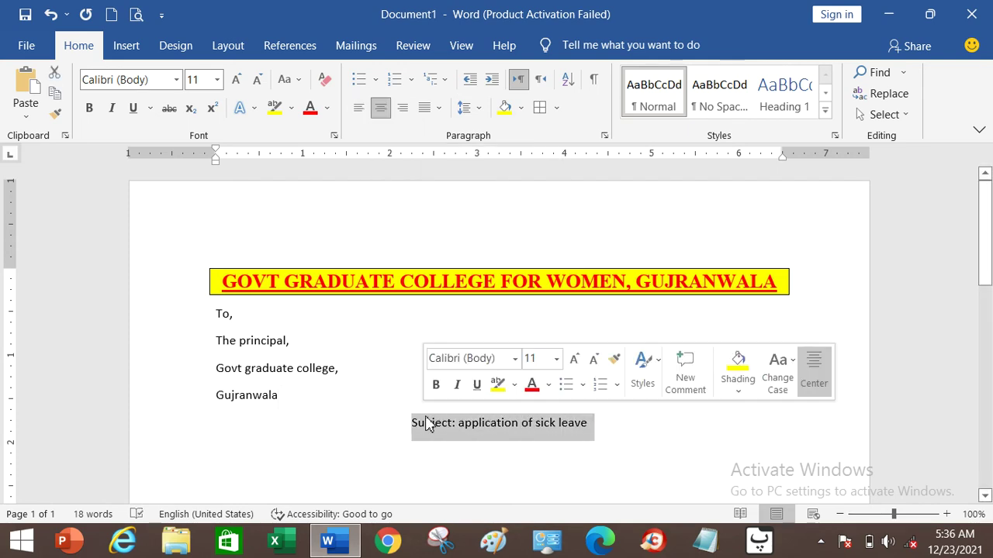
left_click(215, 80)
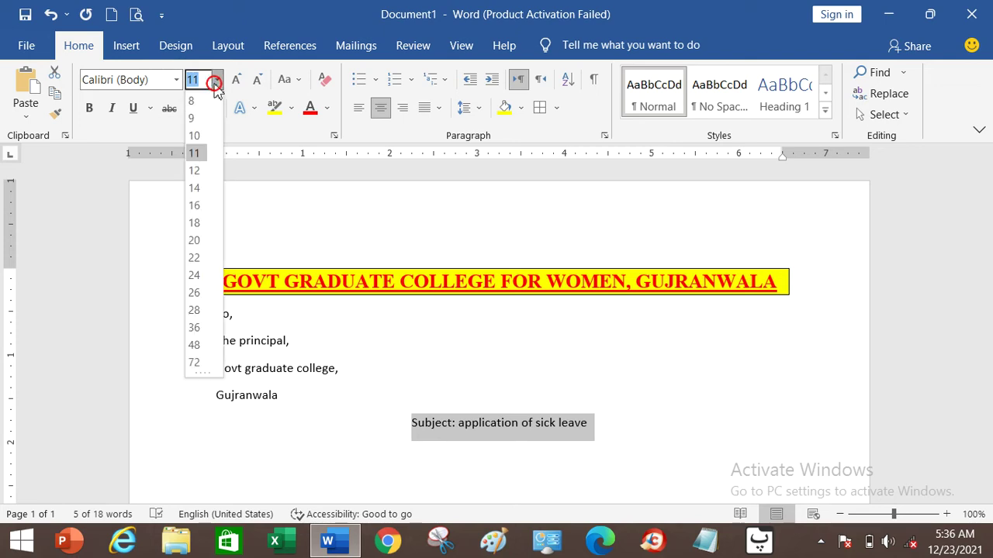
left_click(196, 169)
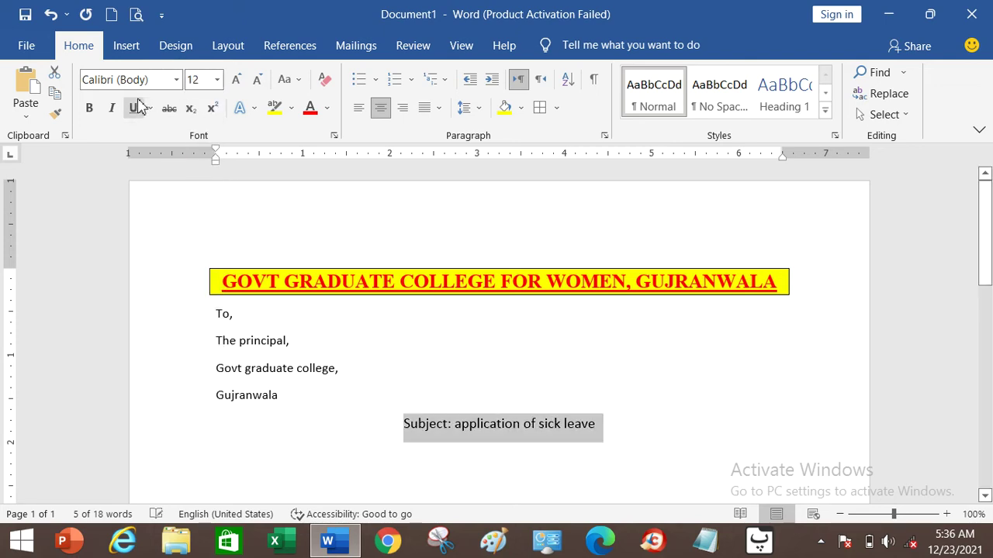
left_click(90, 108)
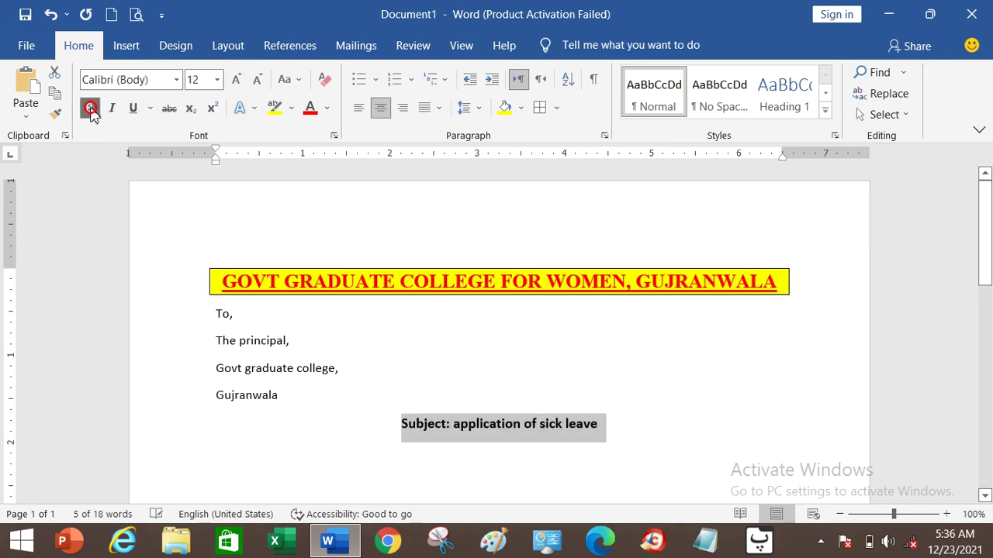
left_click(175, 82)
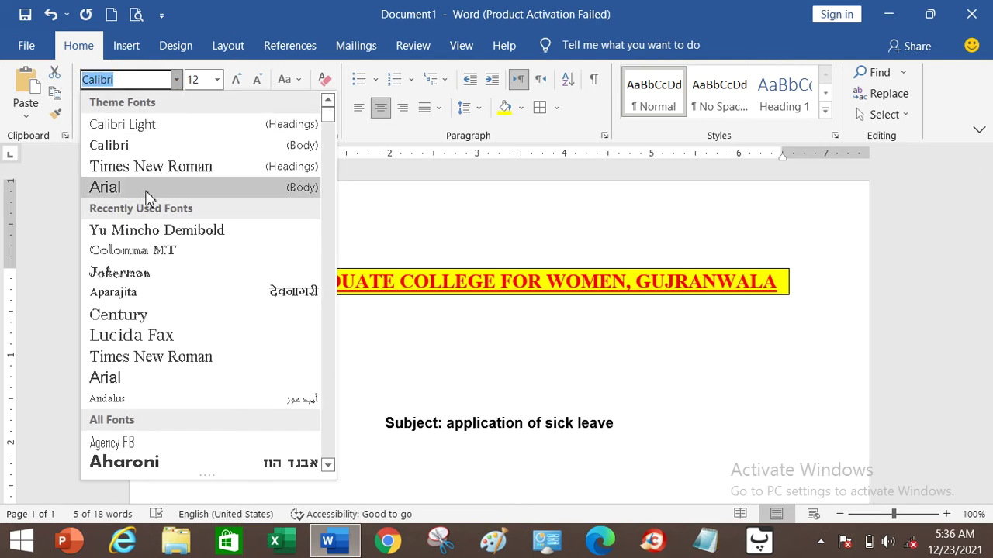
left_click(148, 194)
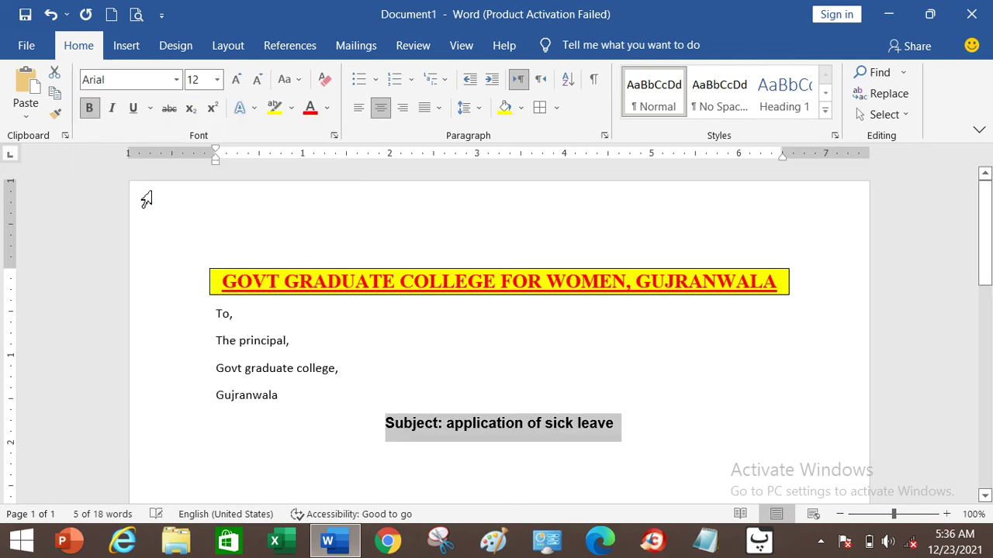
Start a line of sample text "hghgj" below the subject line and clear all its formatting
left_click(629, 432)
key("Return")
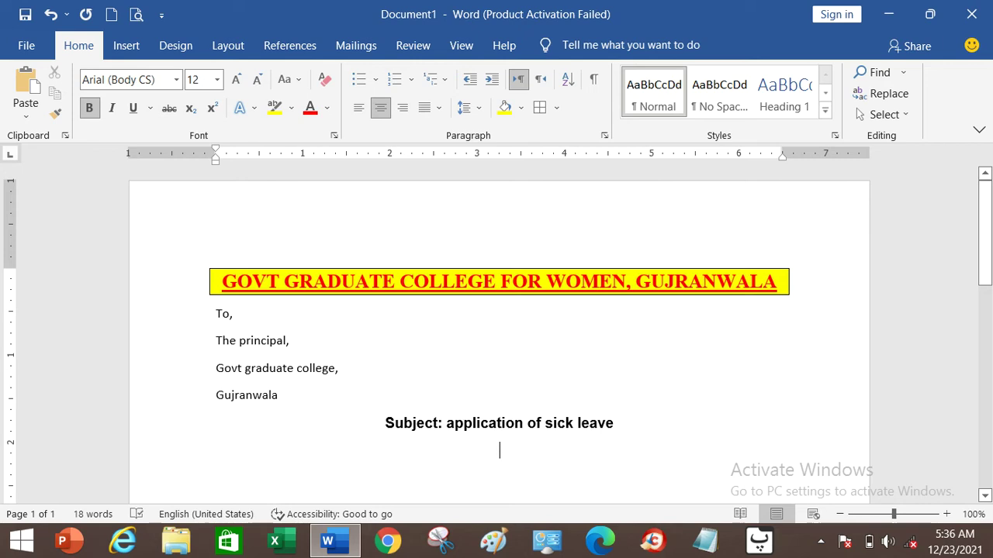
type("hghgjhghg")
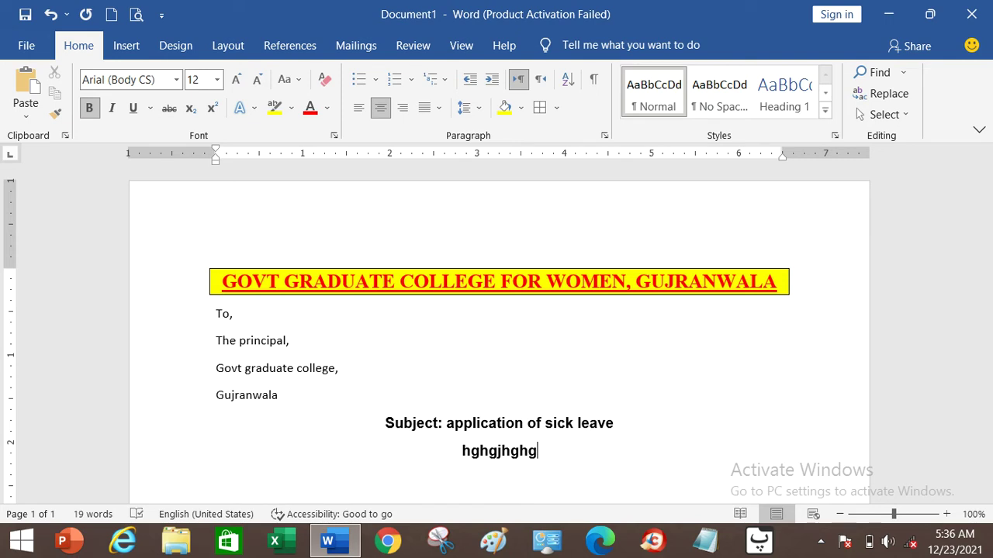
key("BackSpace")
key("BackSpace")
key("BackSpace")
key("BackSpace")
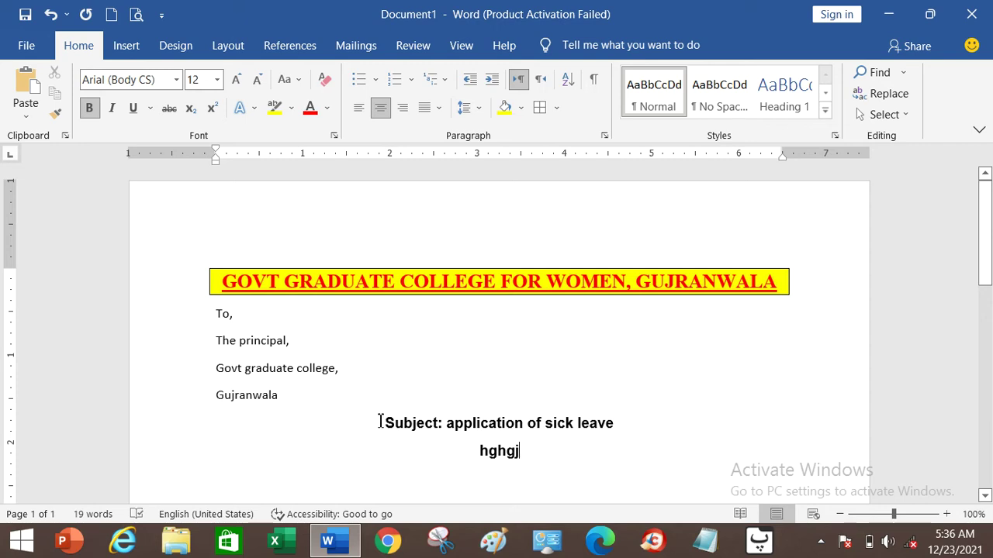
left_click(325, 81)
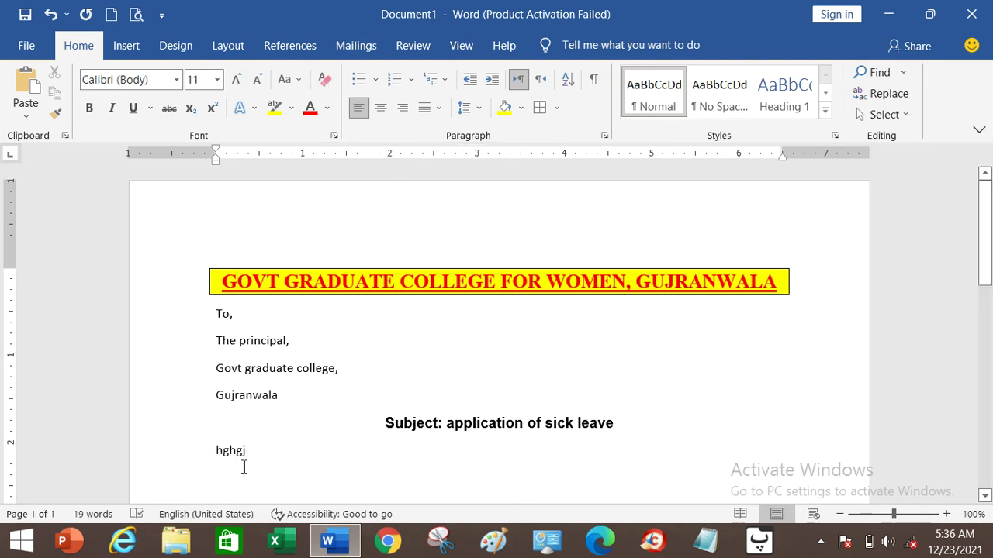
Extend the sample text below the subject line with "jhjhjhkj", and delete all of that line's text
type("jhjhjhkj")
key("BackSpace")
key("BackSpace")
key("BackSpace")
key("BackSpace")
key("BackSpace")
key("BackSpace")
key("BackSpace")
key("BackSpace")
key("BackSpace")
key("BackSpace")
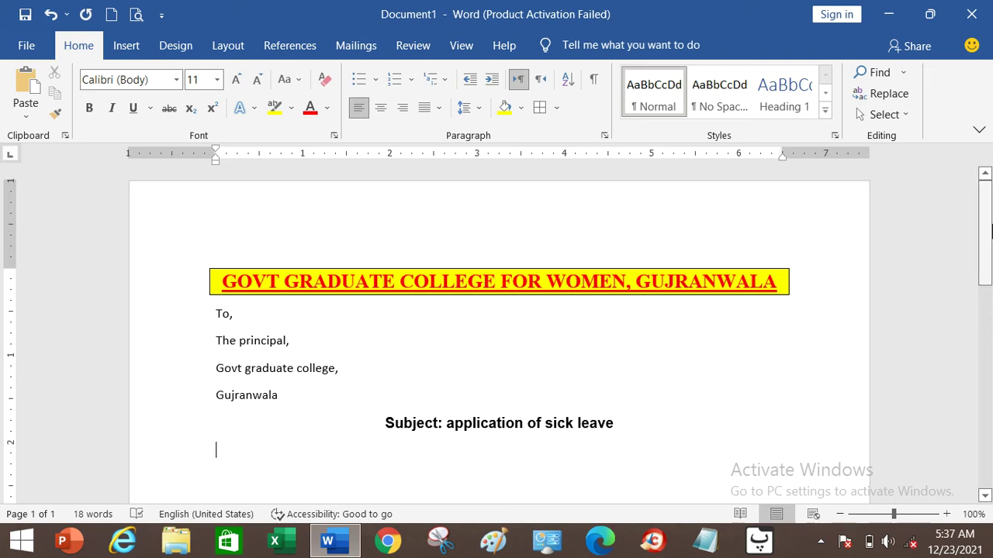
Add a solid round bullet on the empty line below the subject with the sample text "Fjhsjdfh djghsdjhgsdjf sdjhsjh"
left_click_drag(987, 239, 985, 267)
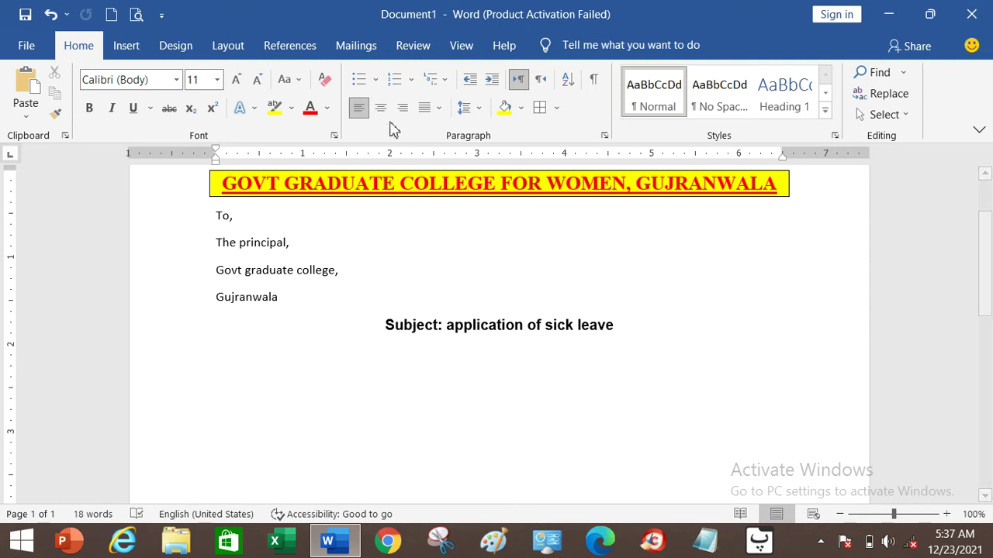
left_click(376, 81)
left_click(413, 146)
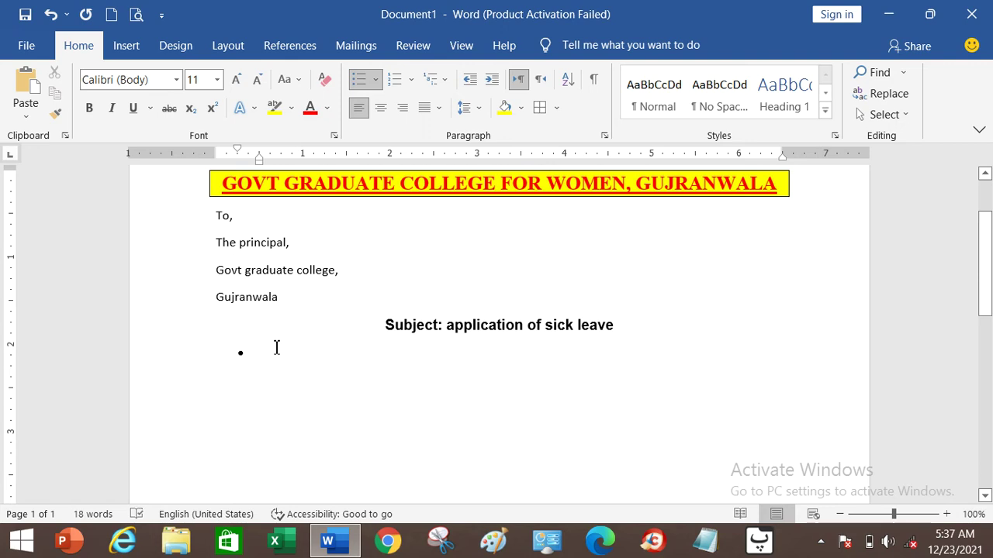
type("fjhsjdfh djghsdjhgsdjf ")
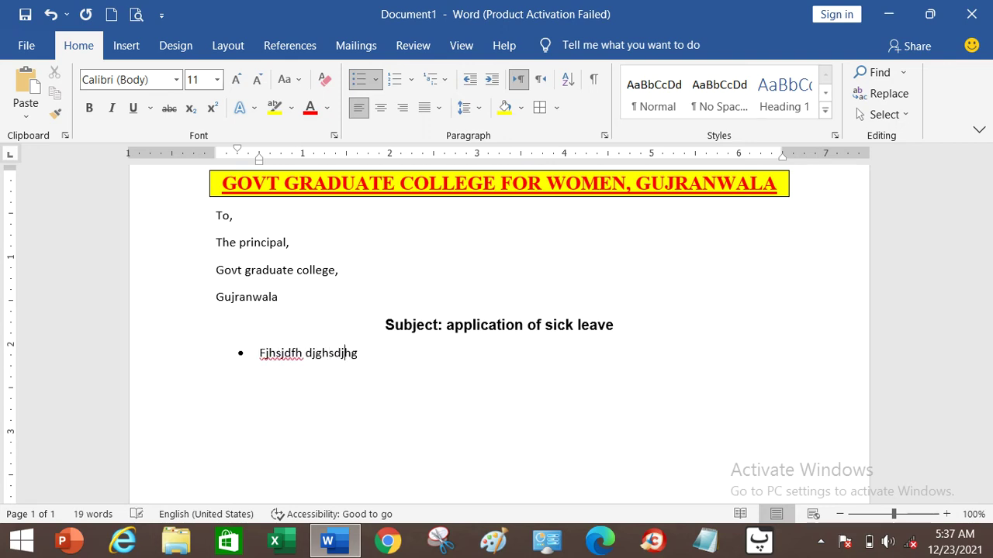
type("sdjhsjh ")
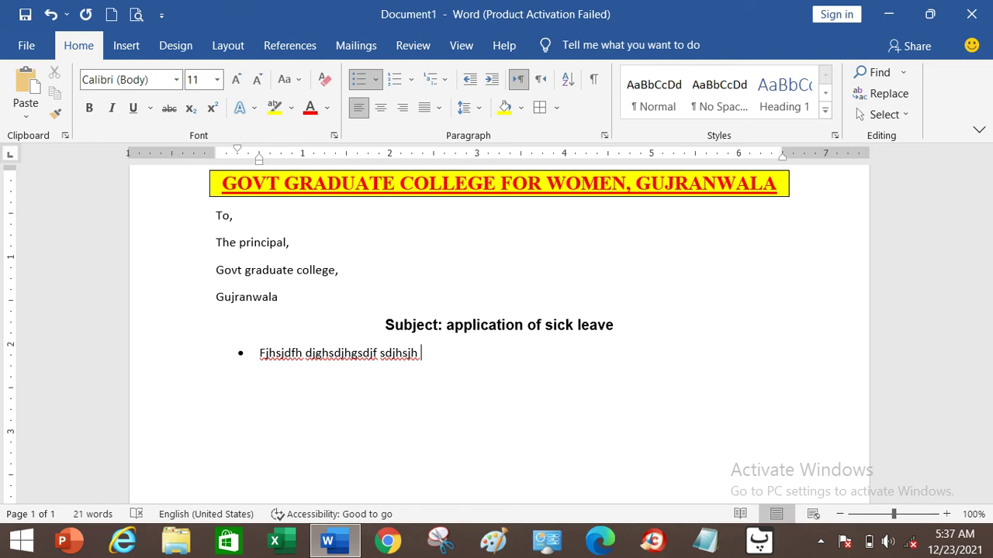
Add the bulleted items "Jdghjg fgjhdf kjgh fgjhkjfgh" and "Fgjhfdjghdf", and end the bullet list on the following line
type("Jdghjg fgjhdf kjgh fgjhkjfgh")
key("Return")
type("fgjhfdjghdf")
key("Return")
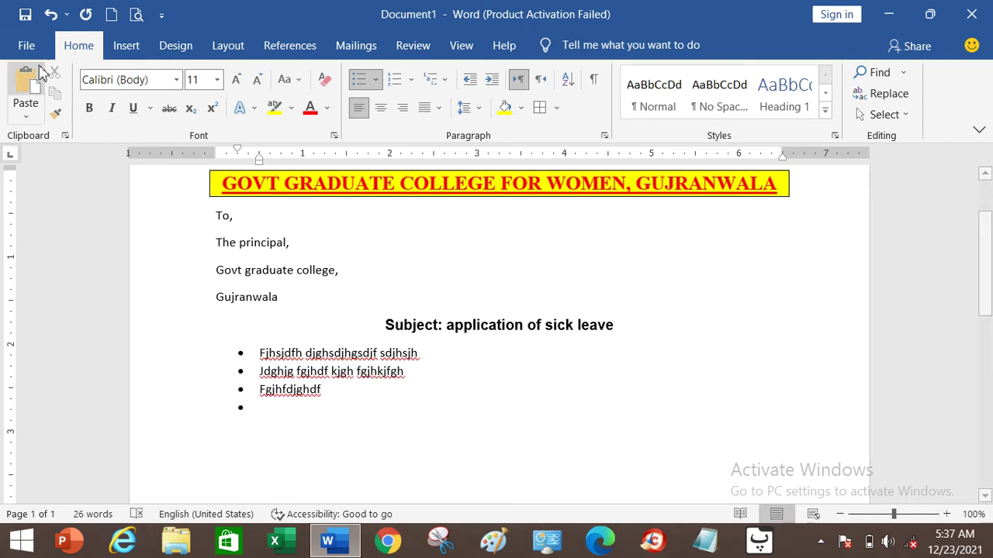
left_click(363, 81)
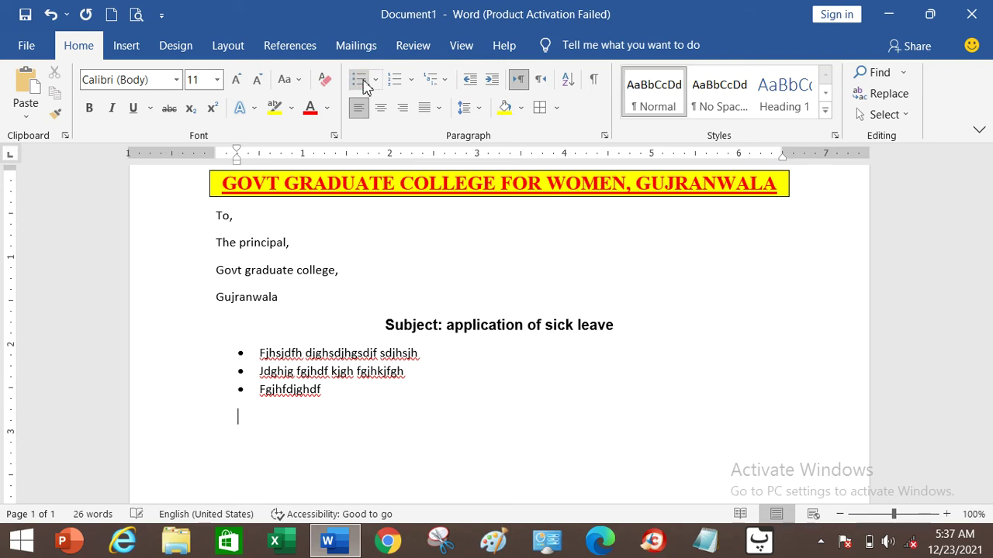
Add a numbered list in the 1) 2) 3) format with "Kfgjhkfjdgj", "Kgjhgdkfjhkdf", "Fgjhdfjkhg" and "Fghdkjhg", and end the numbering below it
left_click(410, 79)
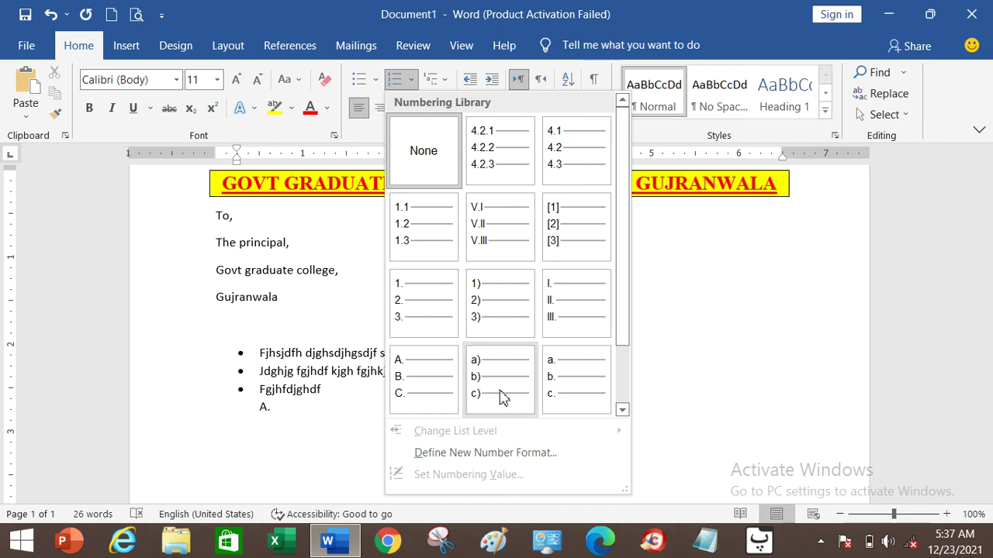
left_click(510, 326)
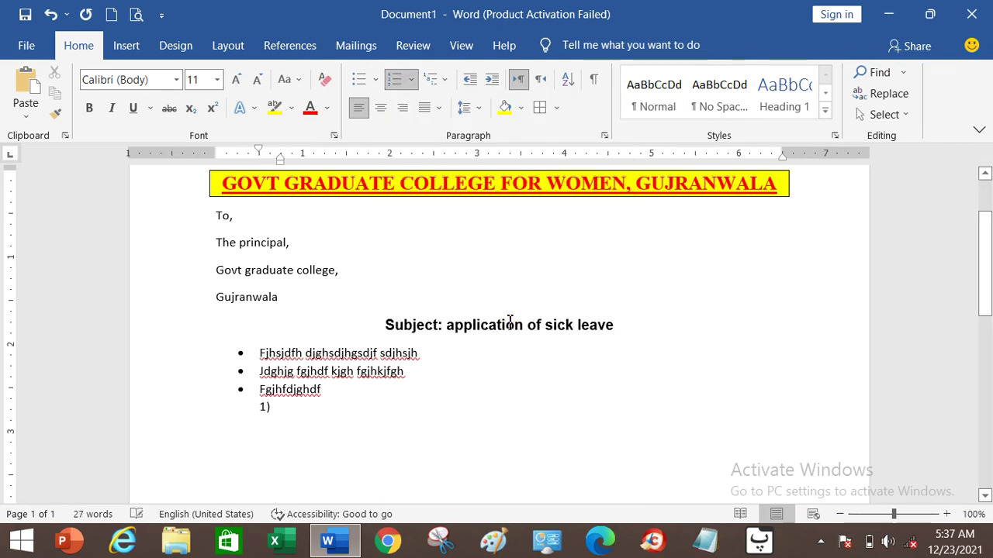
type("Kfgjhkfdgj ")
type("gjhgdkfjhkdf")
key("Return")
type("fgjhdfjkhg")
key("Return")
type("fghdkjhg")
key("Return")
left_click(391, 85)
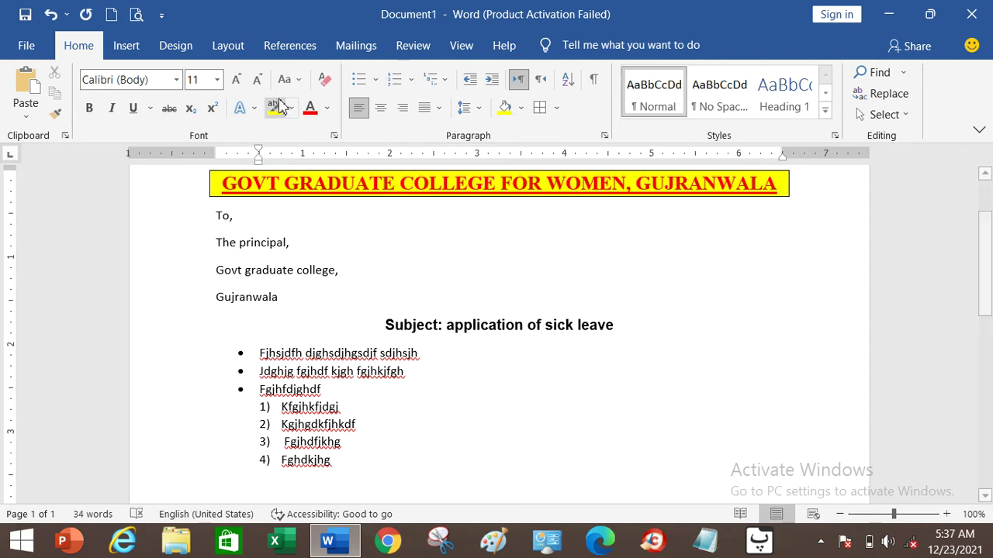
left_click(377, 82)
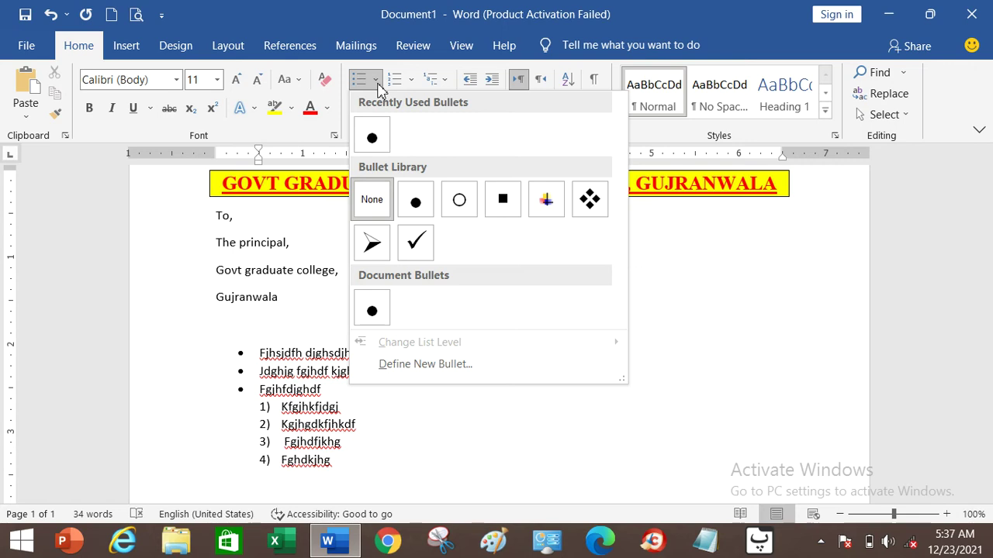
left_click(379, 87)
left_click(412, 85)
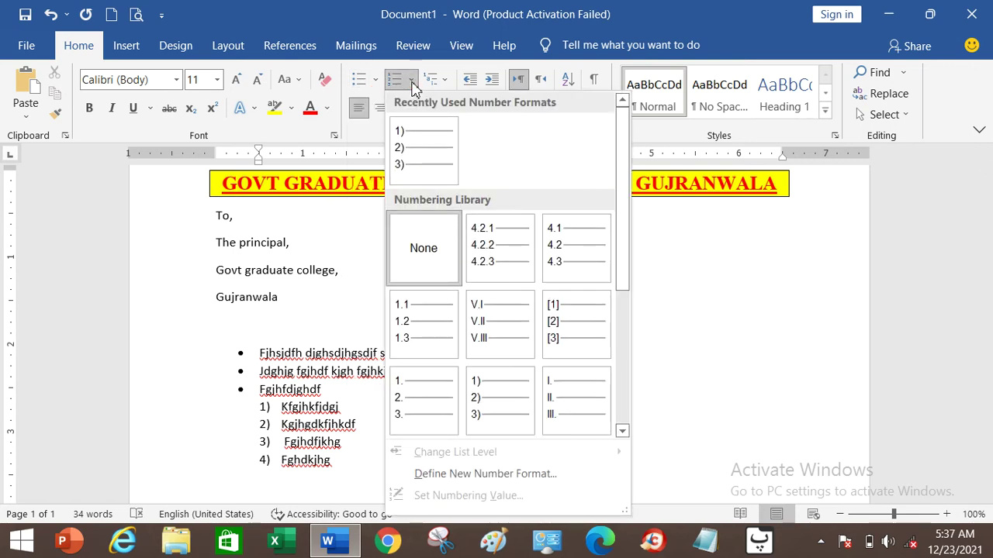
left_click(412, 85)
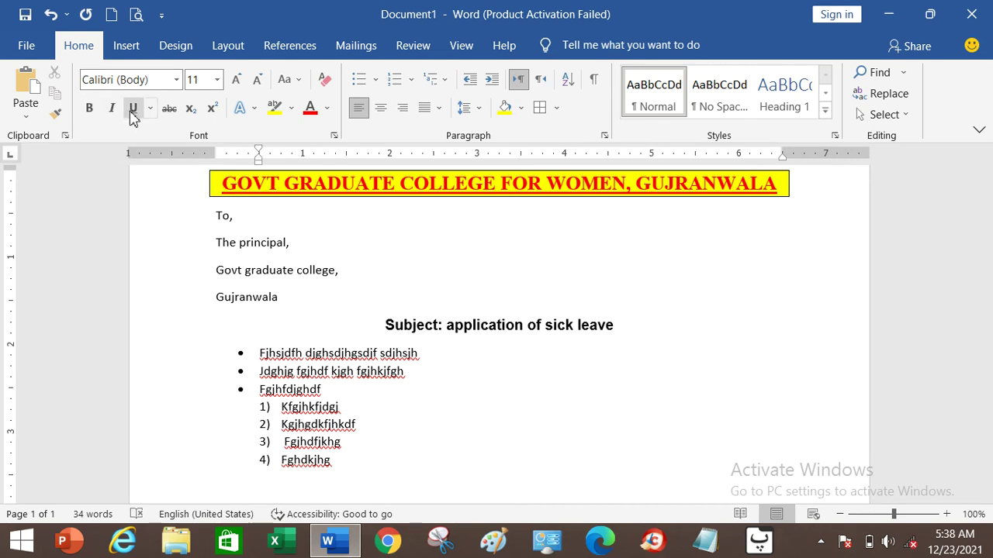
Add the sample text "Hgjhghjg" with strikethrough on the line below the numbered list
left_click(169, 113)
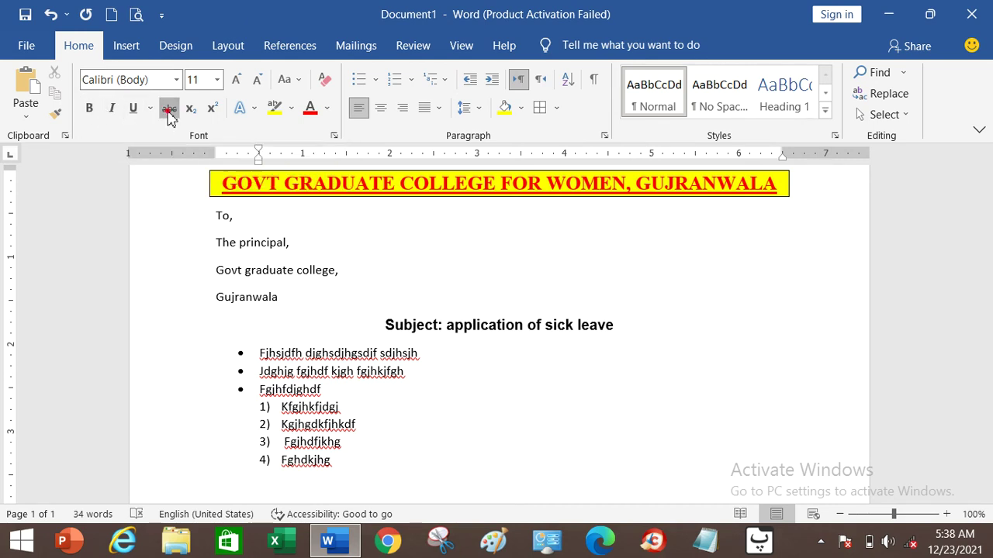
type("hgjhghjg")
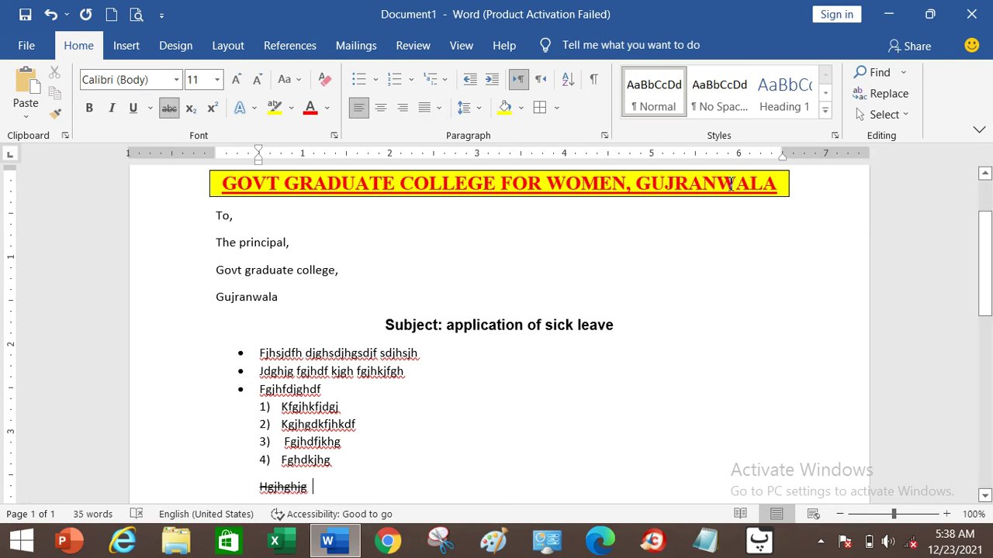
scroll(986, 253, "down", 3)
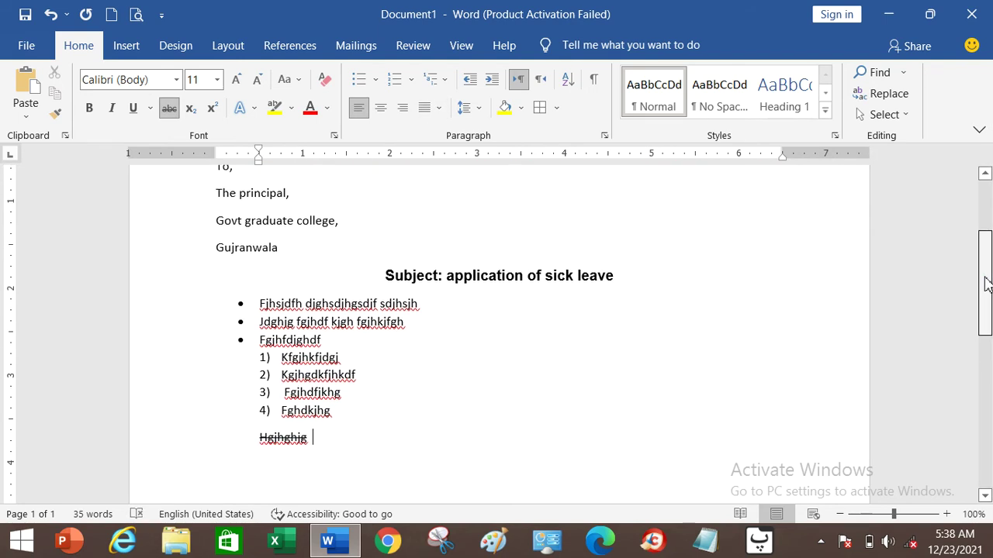
Extend the struck-through line with "hhhhh" as subscript and "hghgh" as superscript
left_click(192, 110)
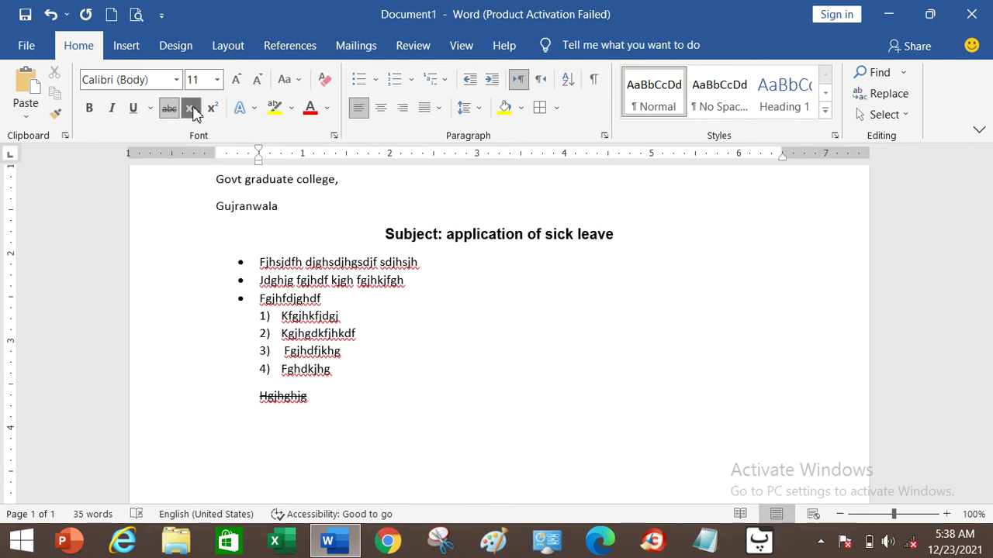
type("hhhhh")
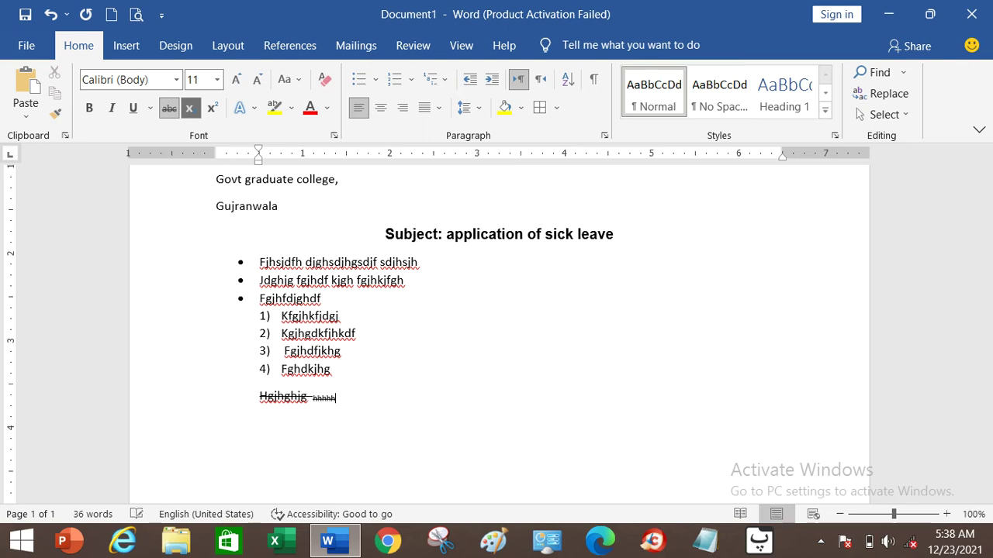
left_click(211, 108)
type("H")
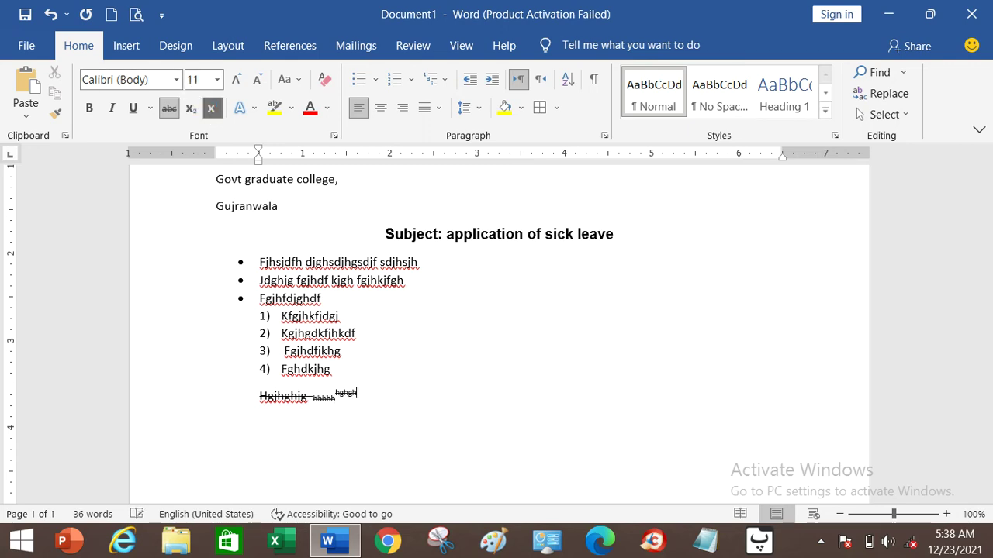
Turn off strikethrough and superscript, and add empty lines below the struck-through sample text
left_click(169, 107)
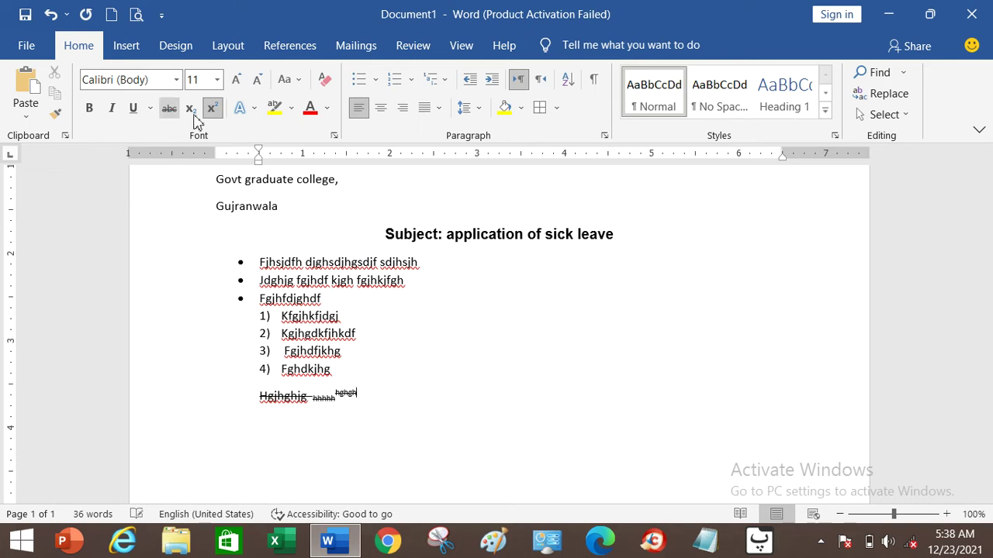
left_click(211, 114)
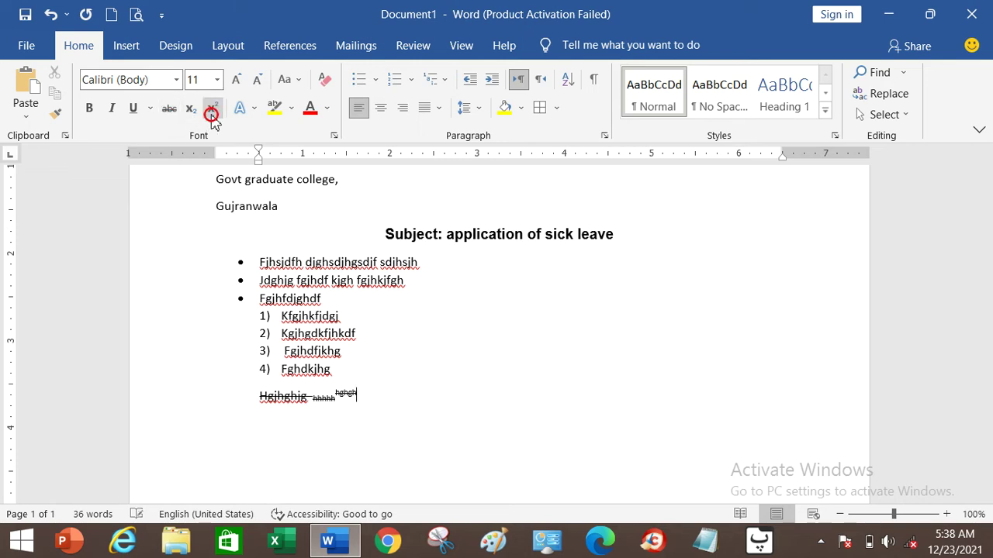
left_click(253, 113)
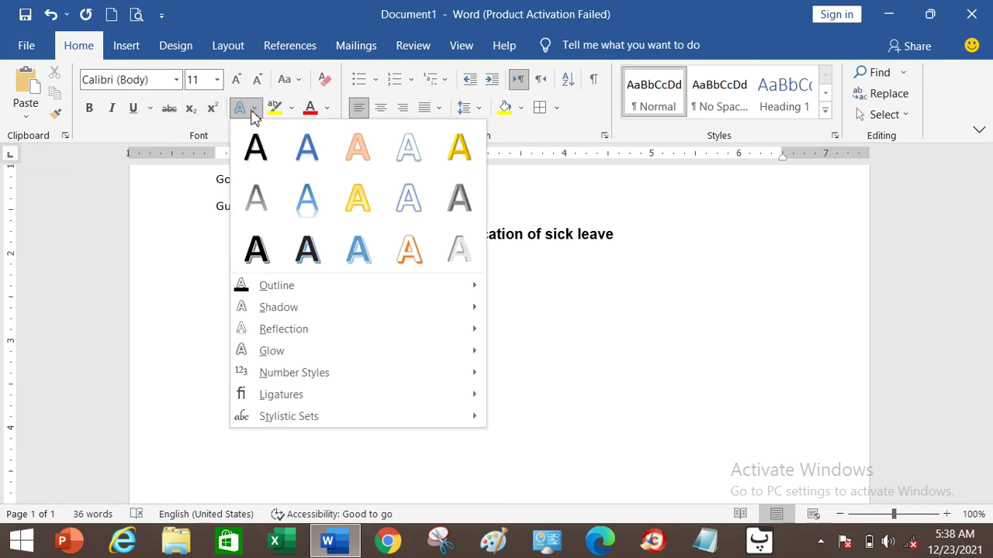
left_click(254, 113)
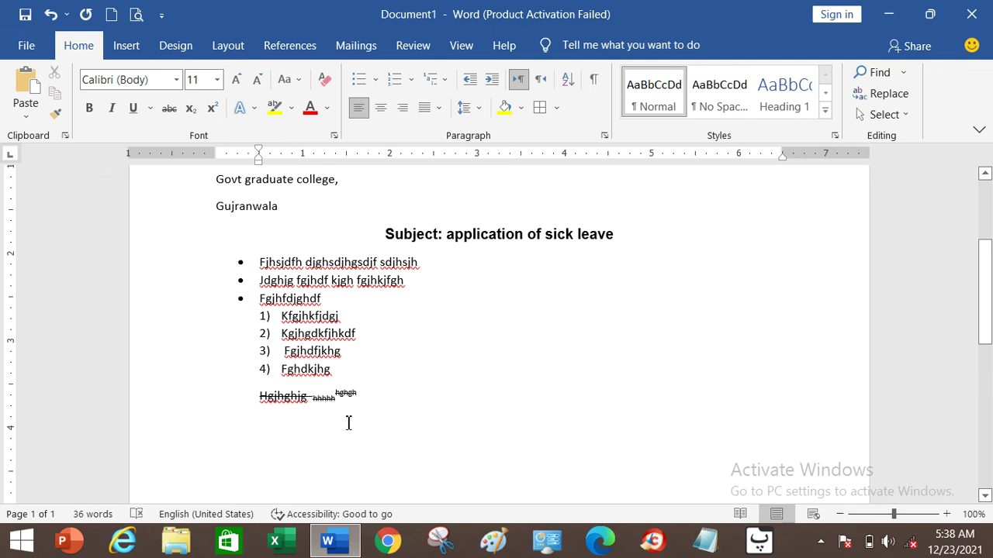
key("Return")
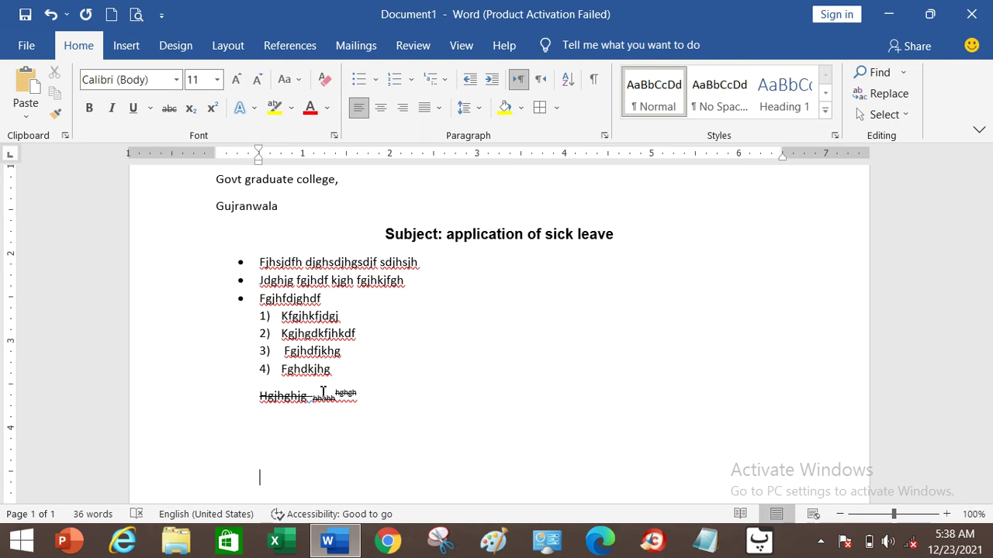
Delete the whole struck-through sample line below the numbered list, including its superscript and subscript text
left_click(363, 396)
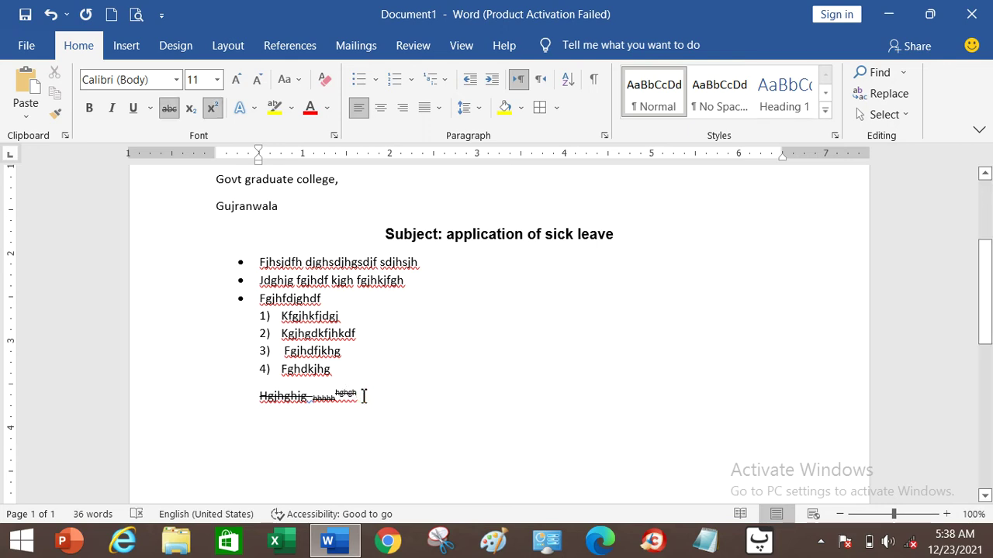
key("BackSpace")
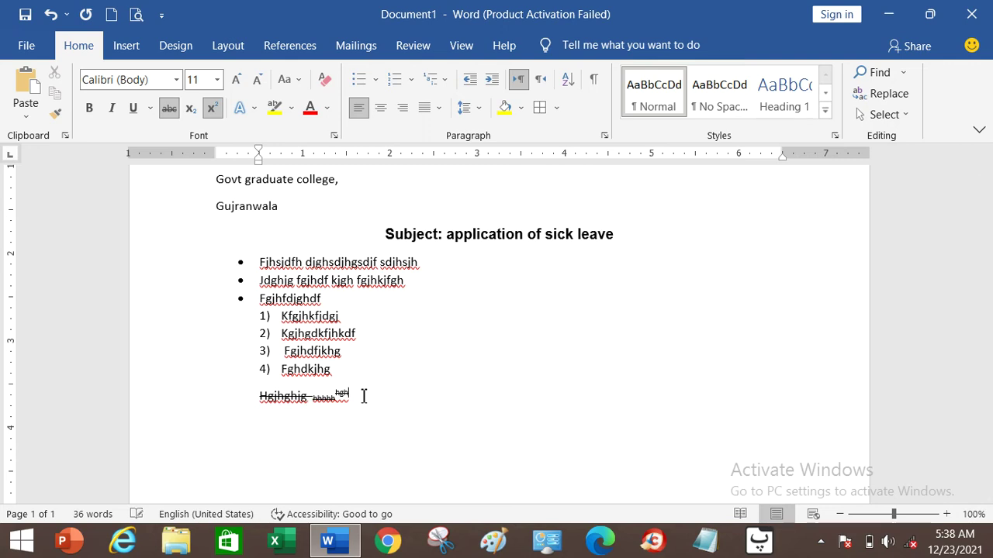
key("BackSpace")
key("BackSpace")
key("BackSpace")
key("BackSpace")
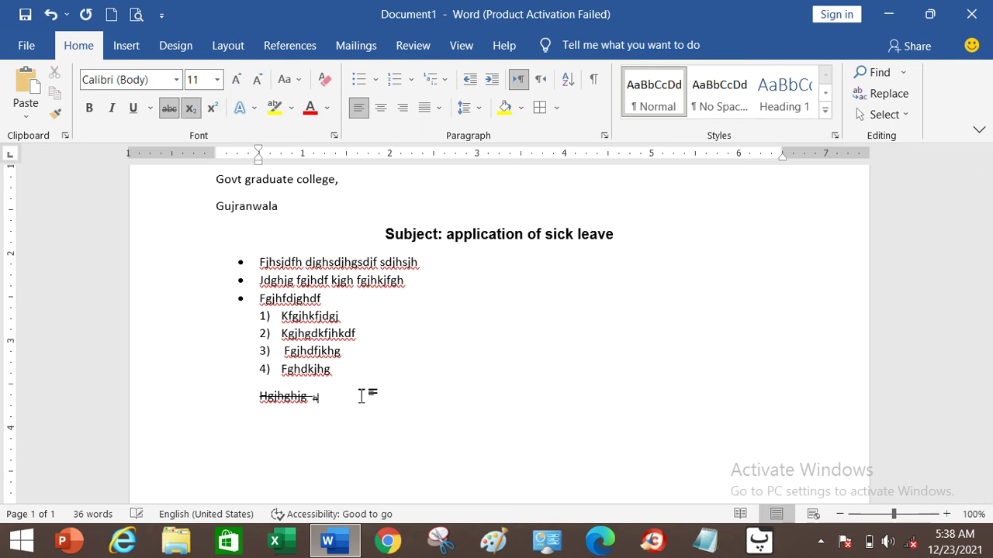
key("BackSpace")
key("BackSpace")
key("BackSpace")
key("BackSpace")
key("BackSpace")
key("BackSpace")
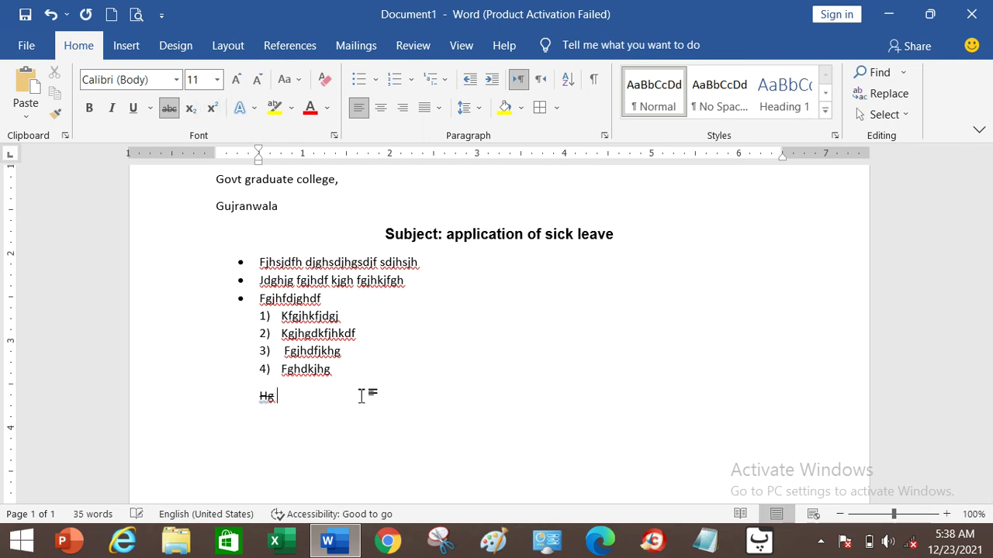
key("BackSpace")
key("BackSpace")
key("BackSpace")
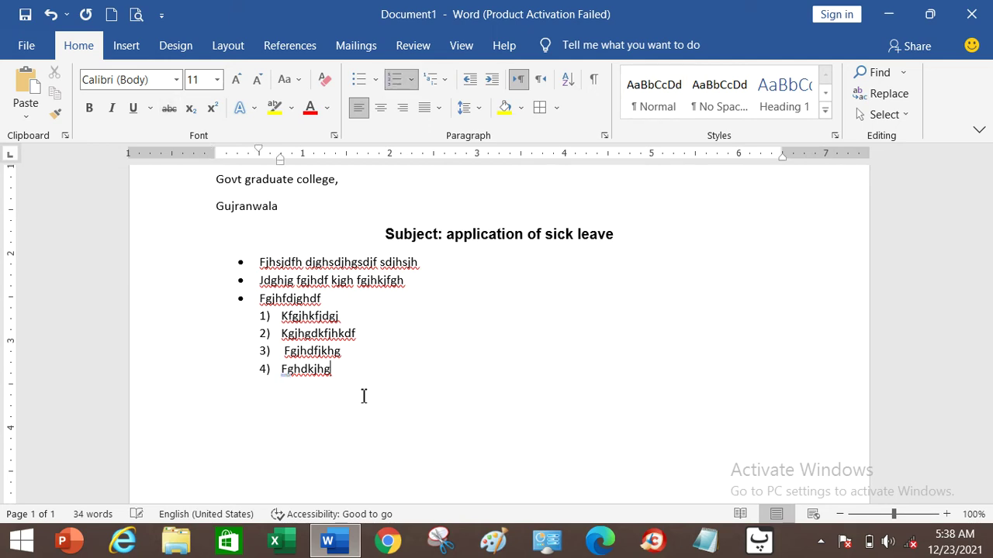
Delete all the numbered and bulleted sample text below the subject line
key("BackSpace")
key("BackSpace")
key("BackSpace")
key("BackSpace")
key("BackSpace")
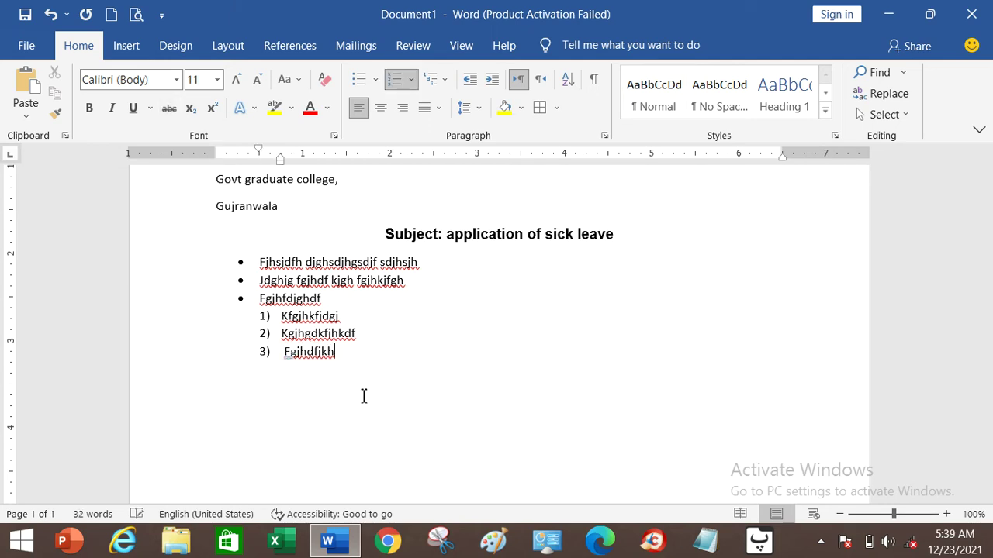
left_click_drag(359, 357, 237, 262)
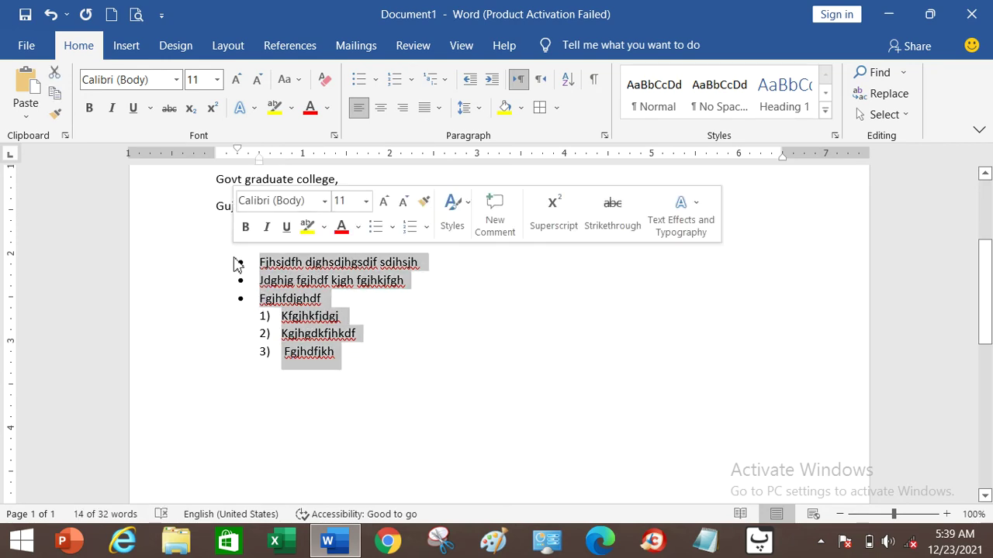
key("BackSpace")
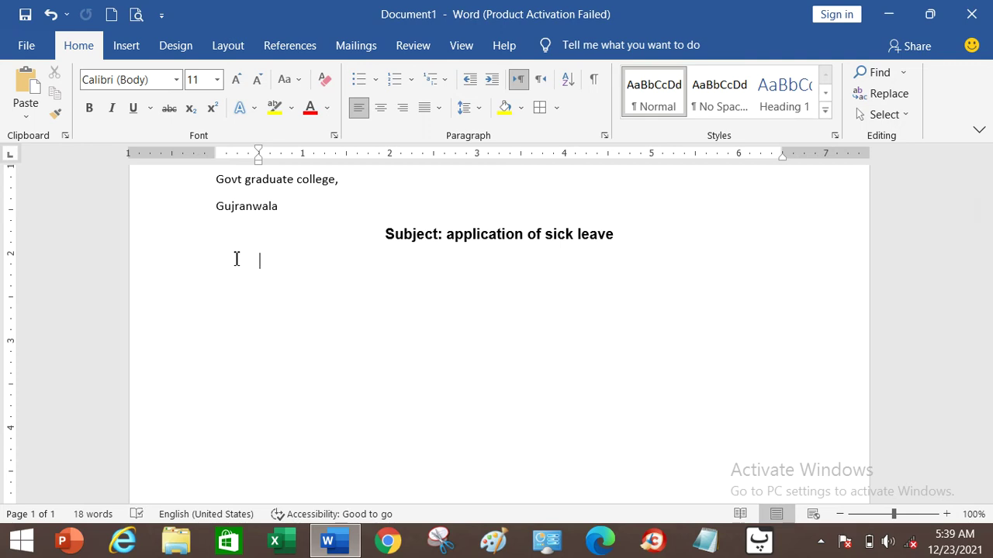
Insert a table with 3 columns and 4 rows below the subject line, keeping the automatic fixed column width
left_click(126, 46)
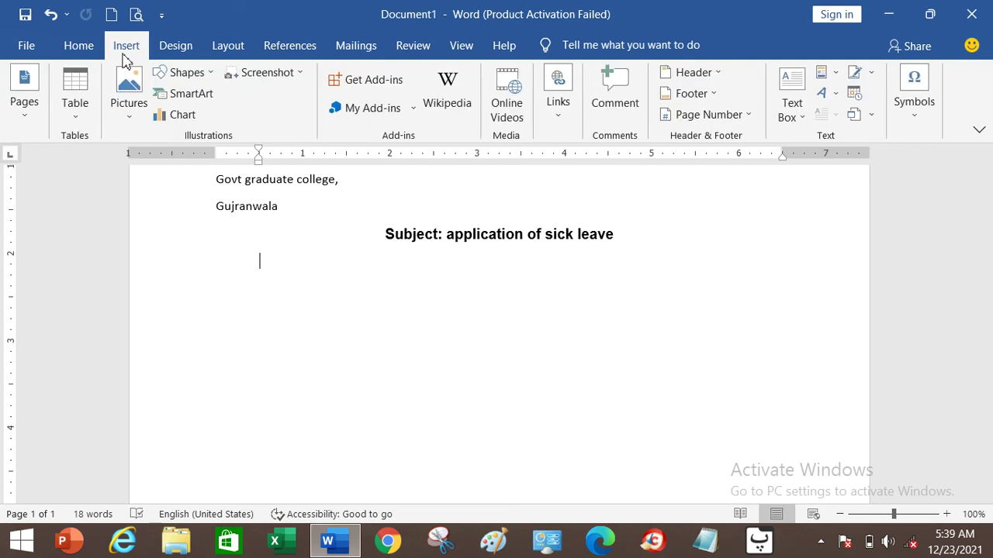
left_click(78, 124)
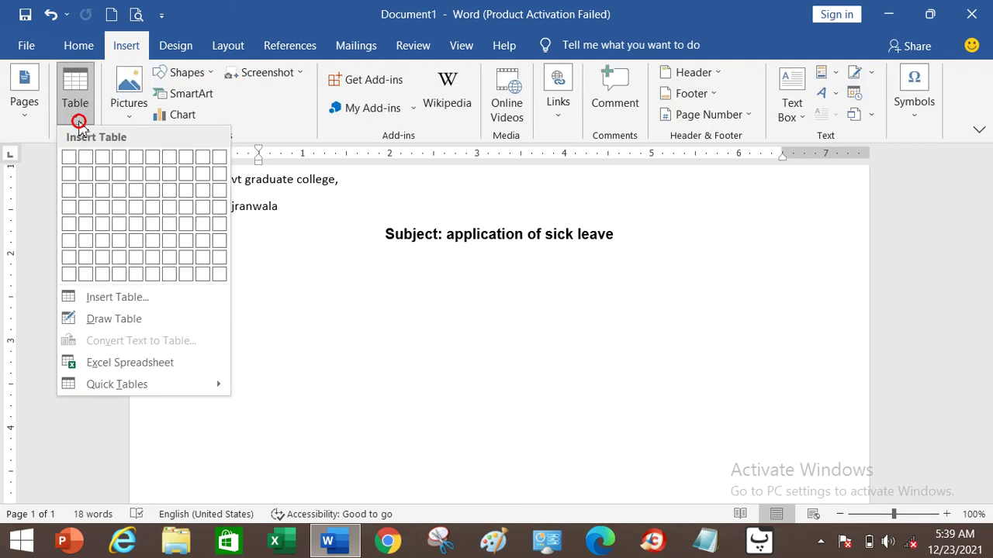
left_click(99, 299)
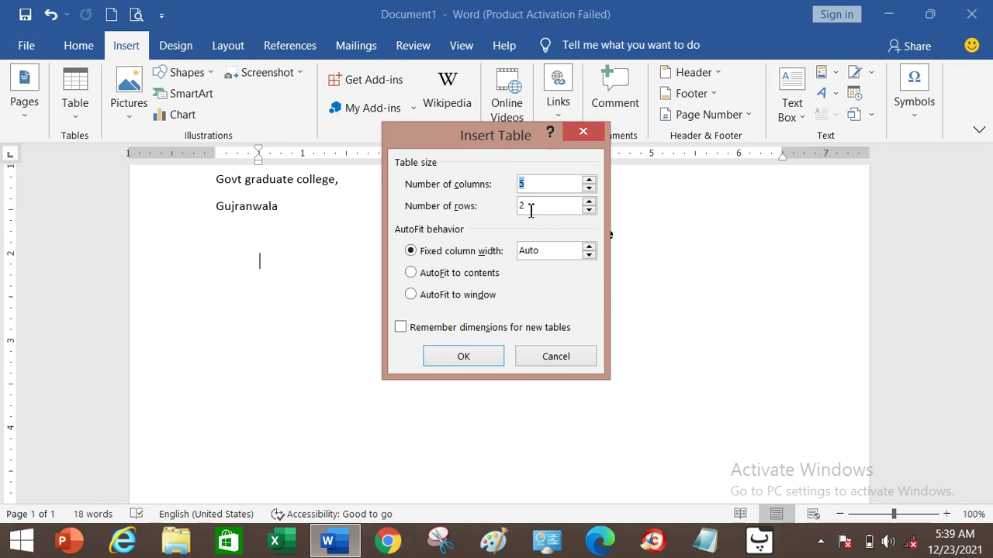
left_click(589, 188)
left_click(589, 180)
left_click(588, 179)
left_click(589, 180)
key("BackSpace")
type("3")
key("BackSpace")
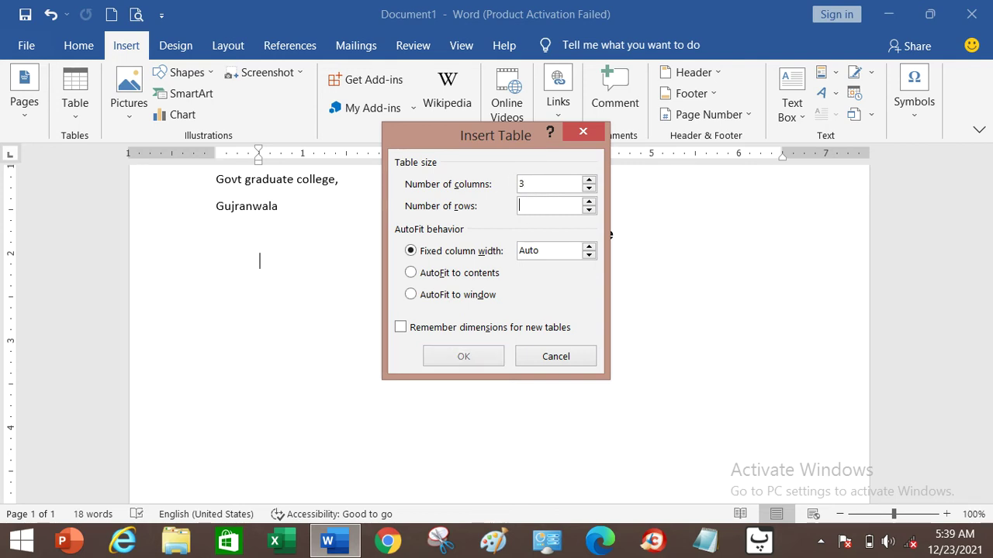
type("4")
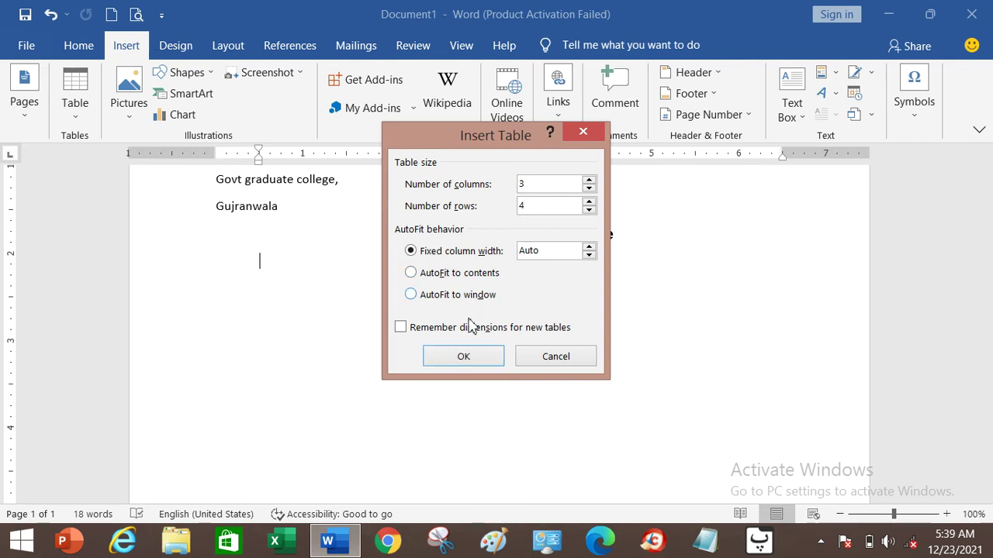
left_click(457, 362)
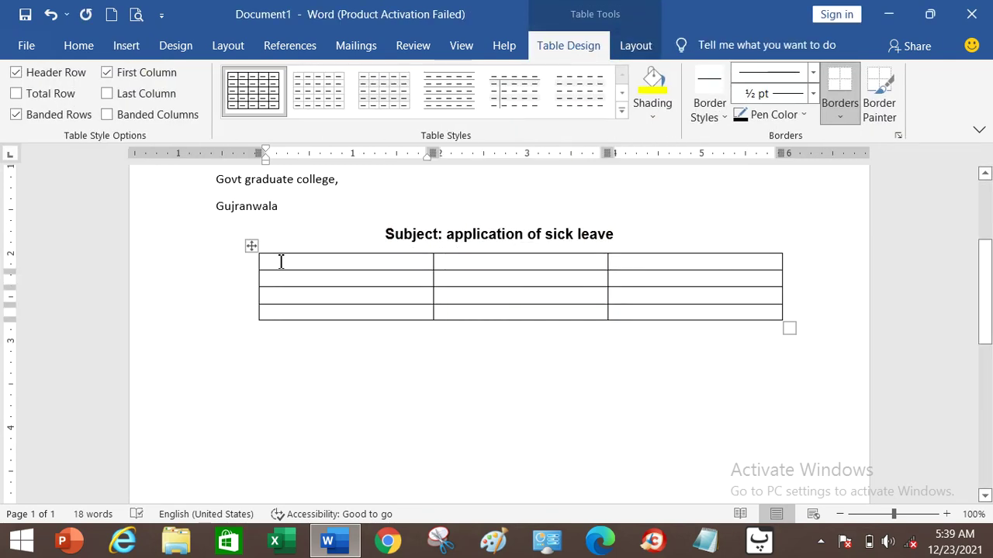
Fill the table's header row with "subject", "Obtained marks" and "Total marks"
type("subject")
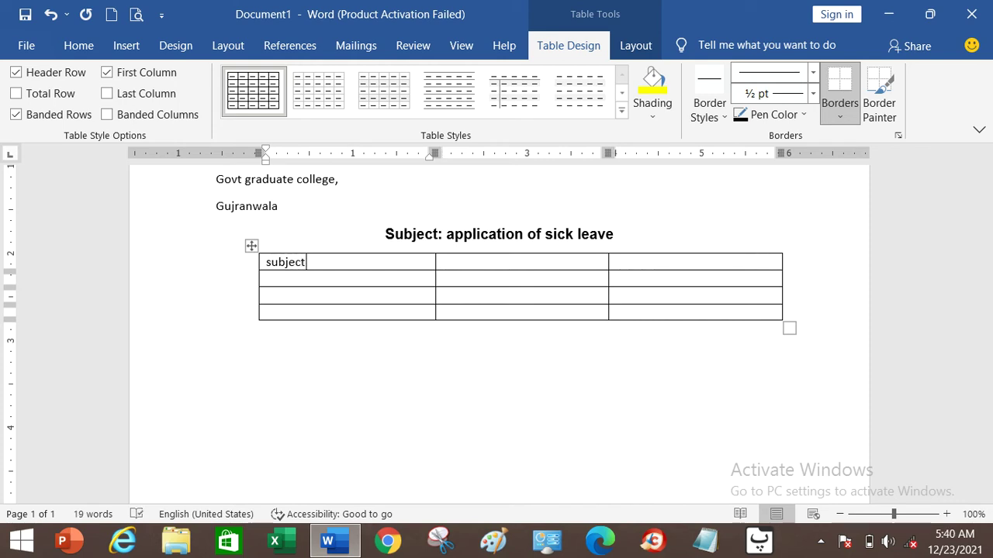
key("Tab")
type("obt")
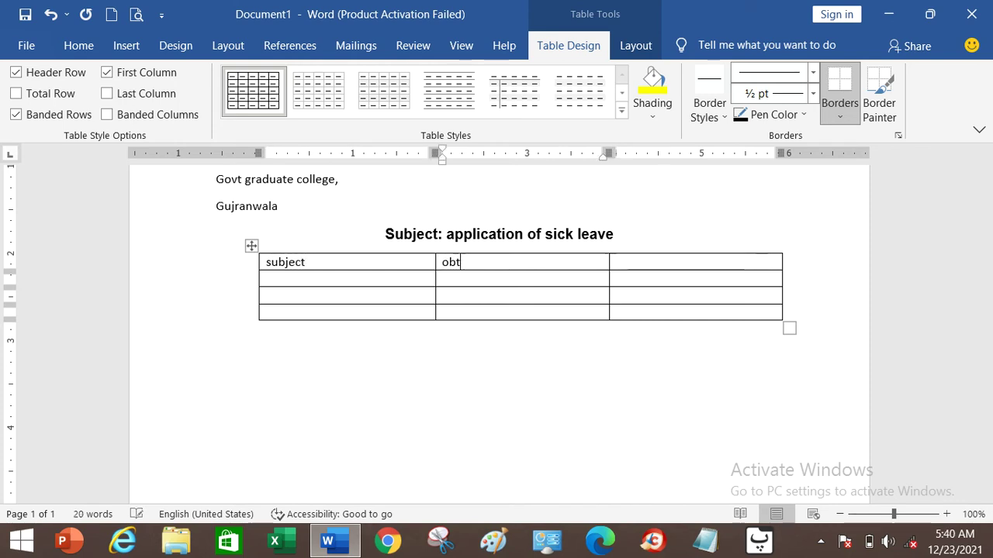
type("ained marks")
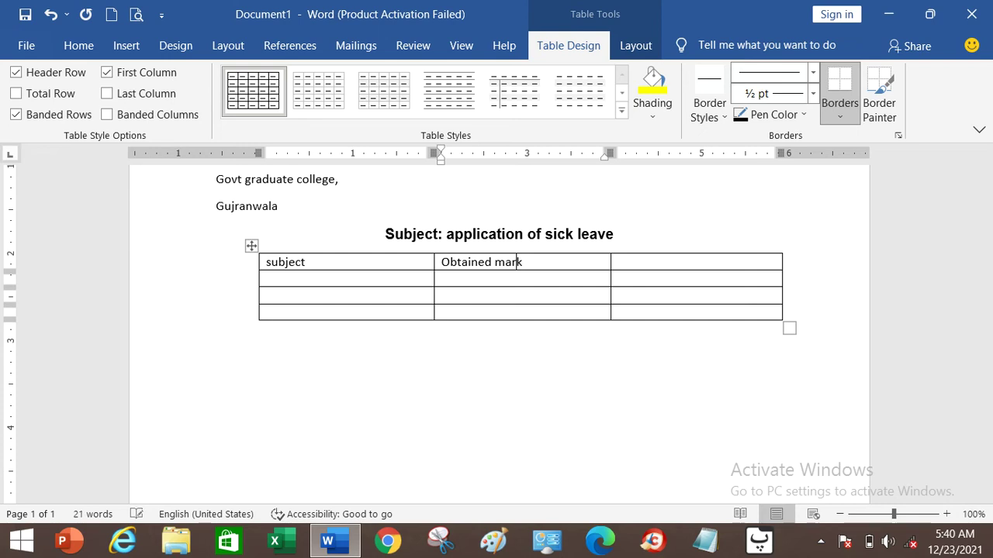
left_click(649, 264)
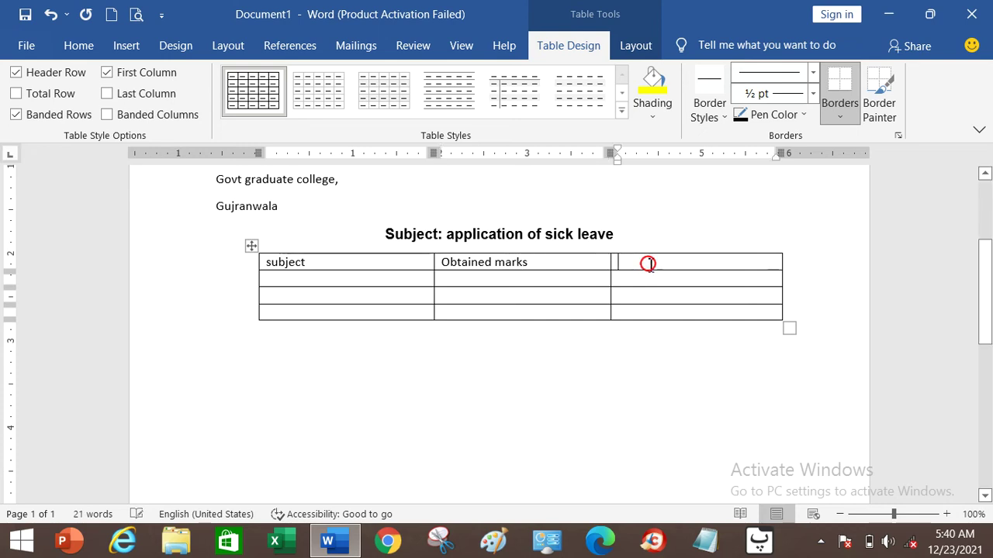
type("total marks")
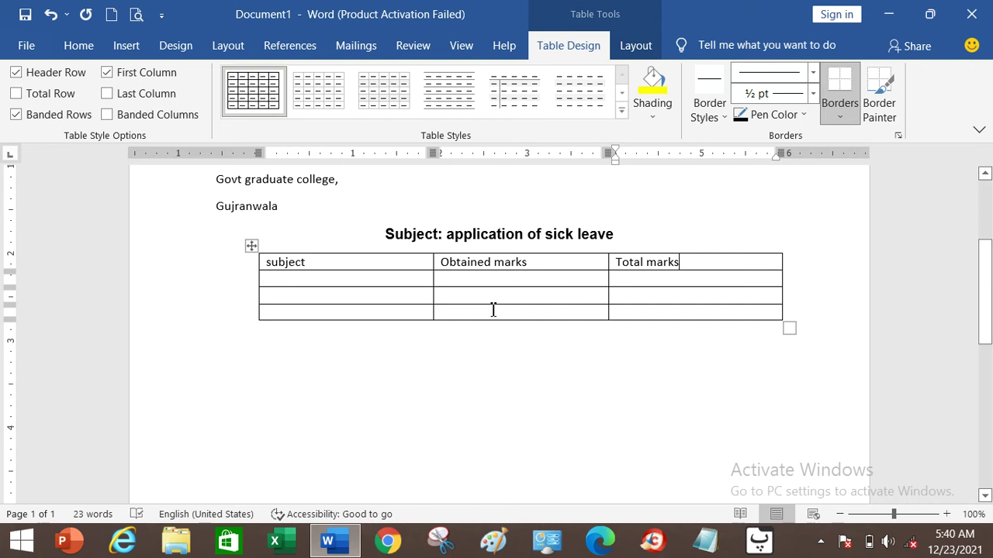
List English, Urdu and computer in the subject column below its header
left_click(314, 282)
type("en")
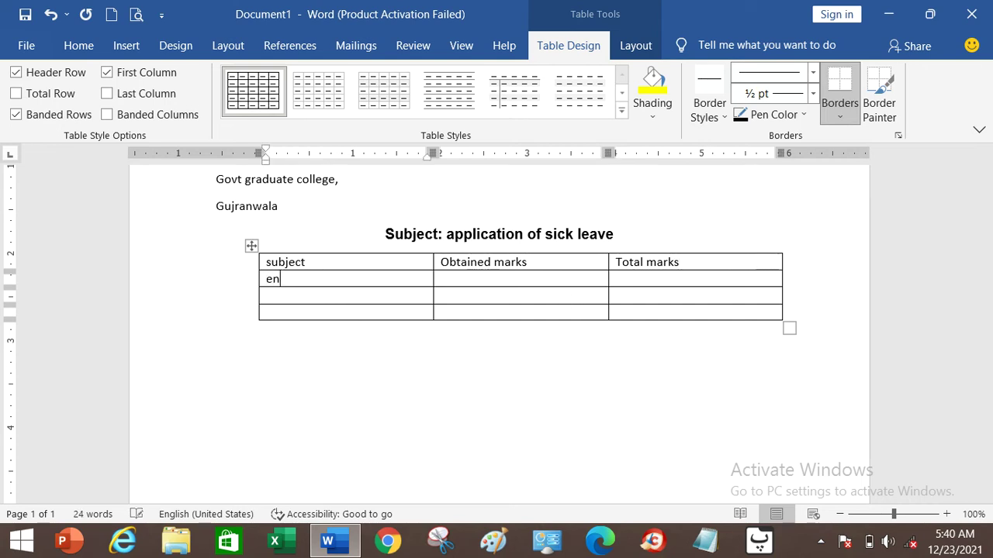
type("glish")
left_click(268, 296)
type("urdu")
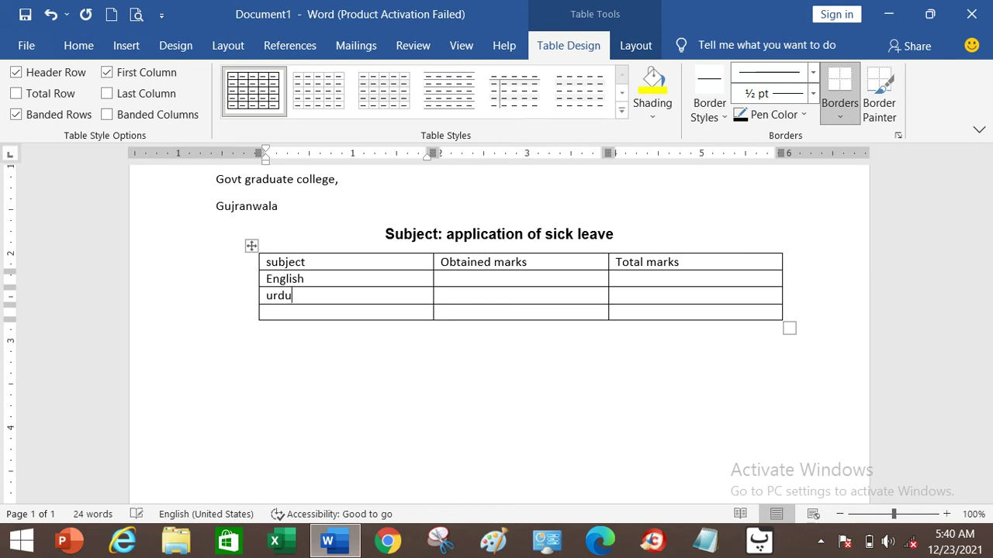
left_click(267, 311)
type("computer")
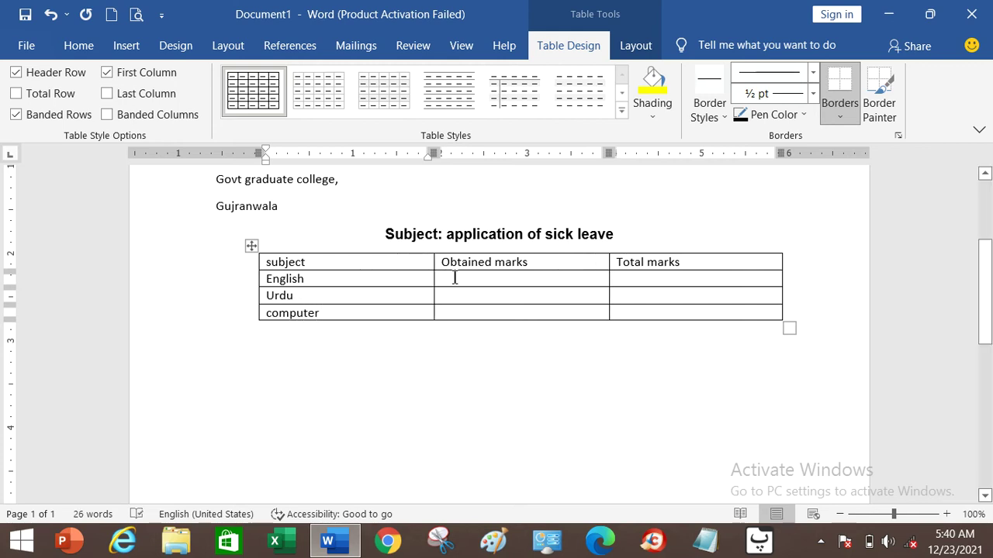
Enter the obtained marks: 90 for English, 99 for Urdu and 100 for computer
left_click(453, 278)
type("90")
type("99")
left_click(443, 313)
type("100")
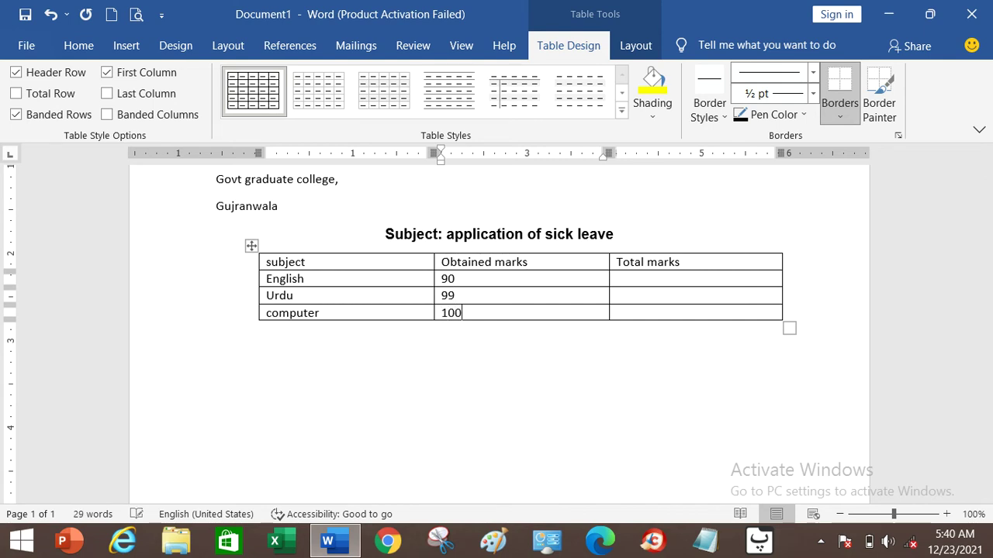
Enter 100 as the total marks for each of the three subjects
left_click(630, 277)
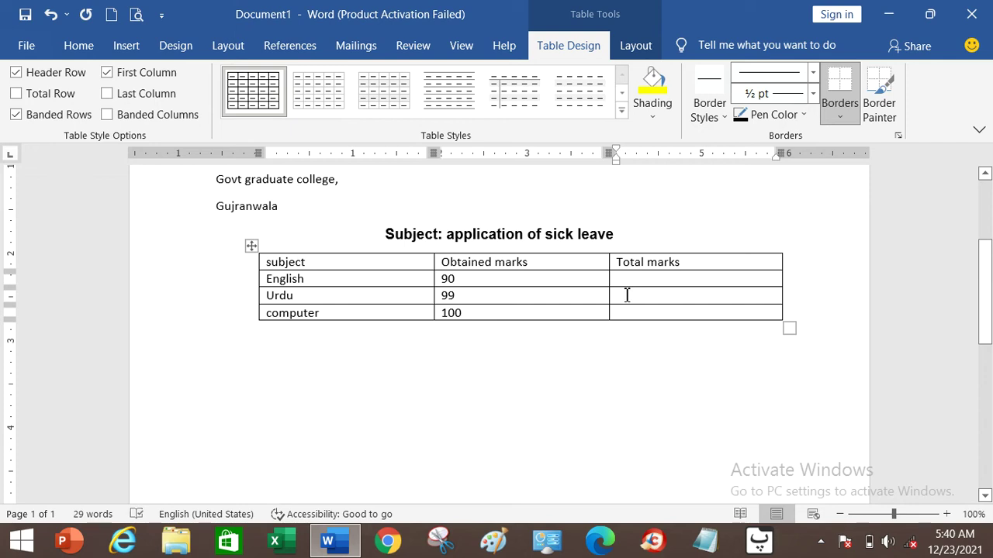
left_click(627, 295)
type("10")
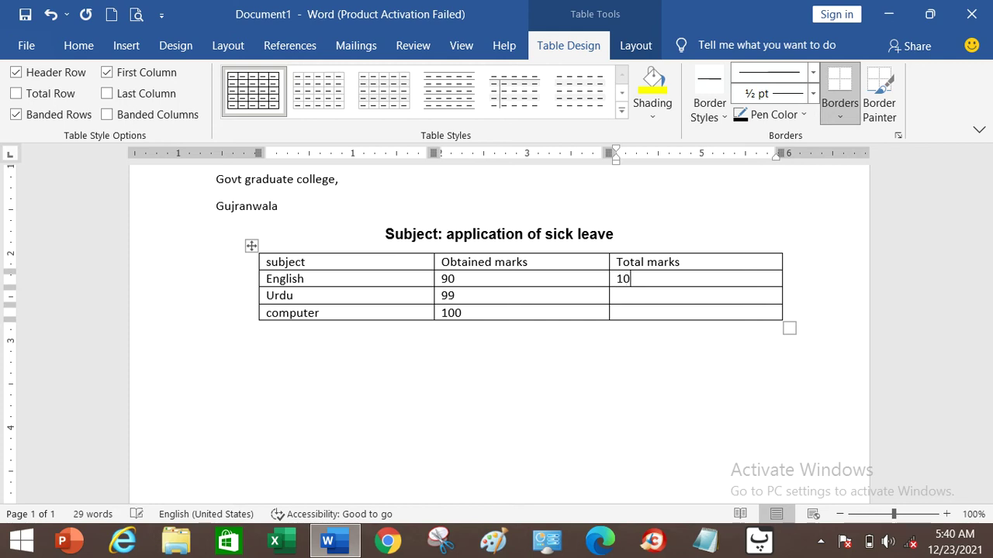
type("00100")
left_click(463, 401)
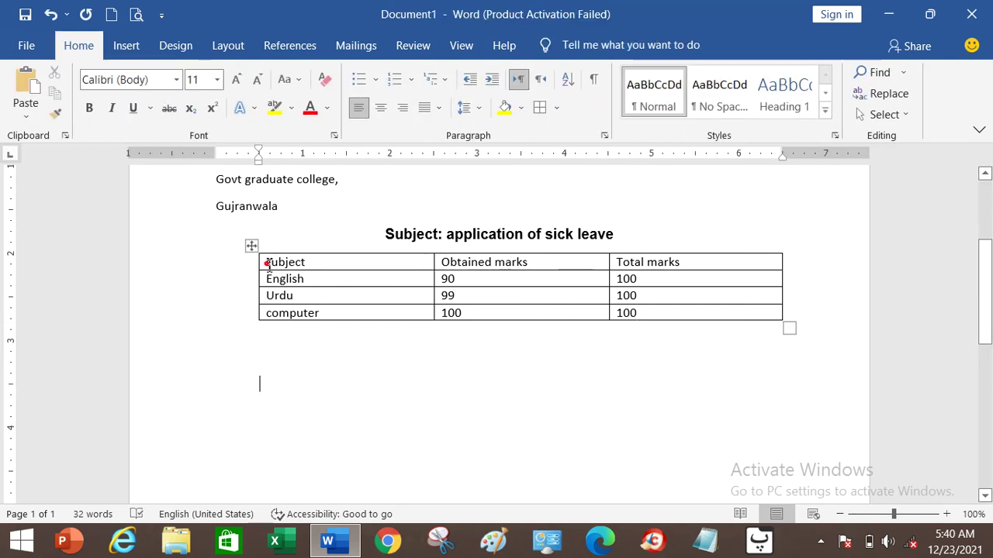
Format the table's header row text in bold at font size 12
left_click_drag(267, 263, 656, 268)
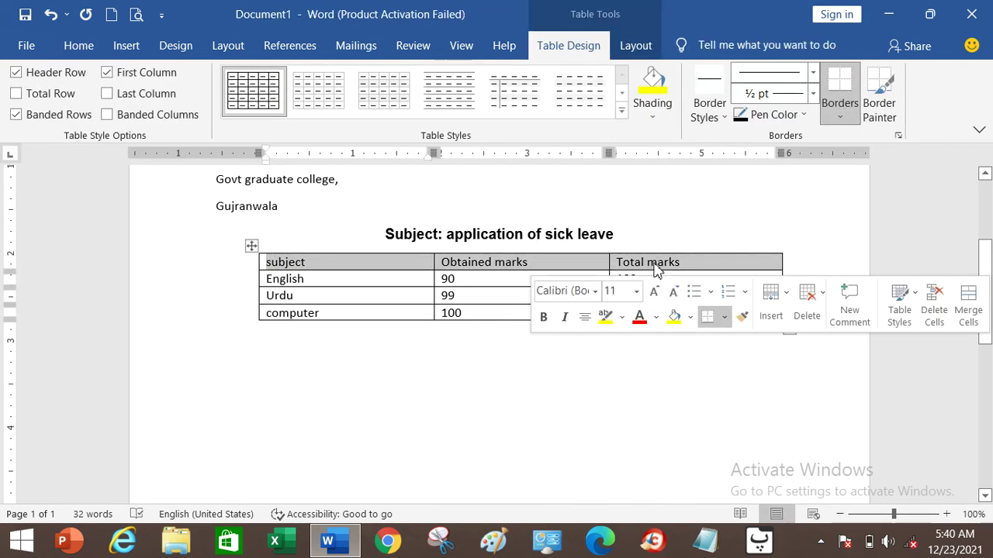
left_click(66, 48)
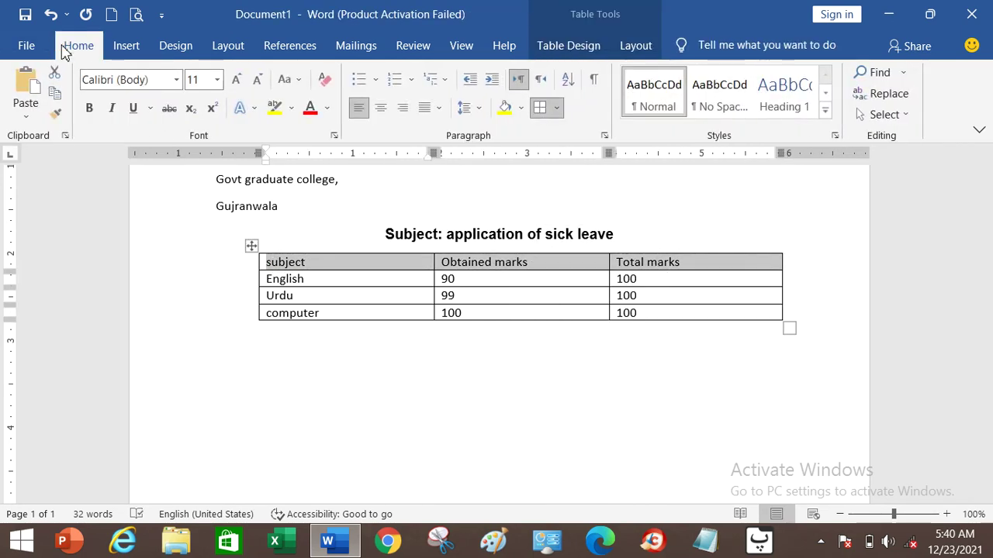
left_click(217, 80)
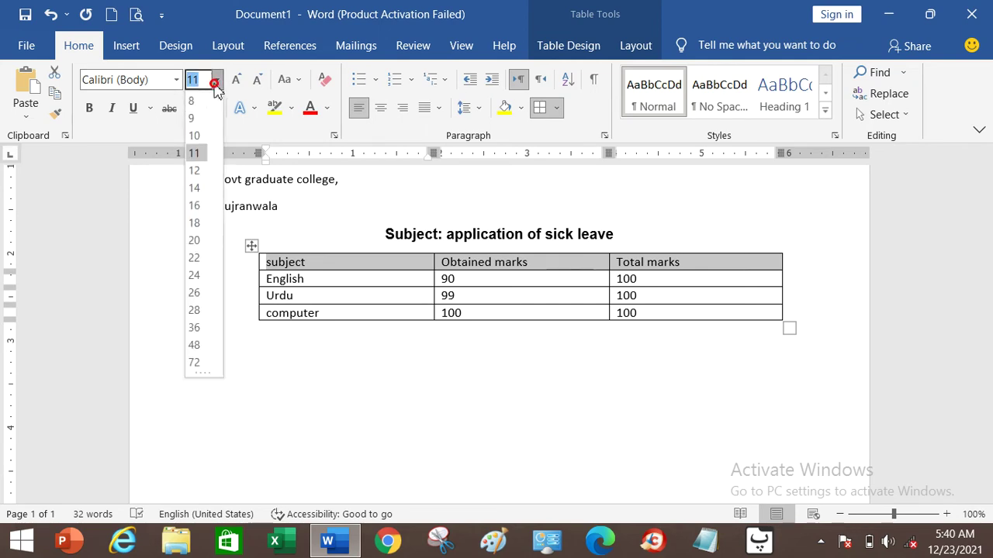
left_click(194, 170)
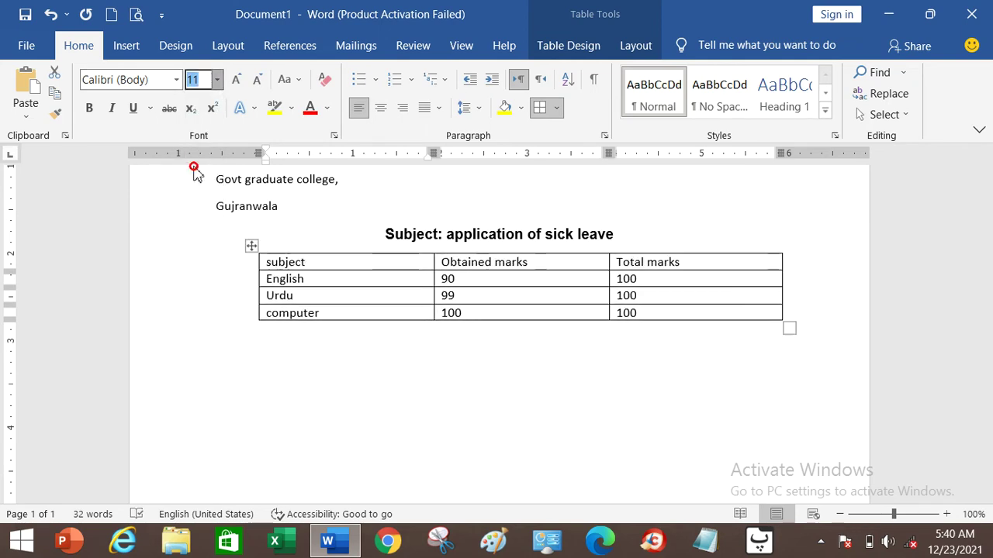
left_click(90, 109)
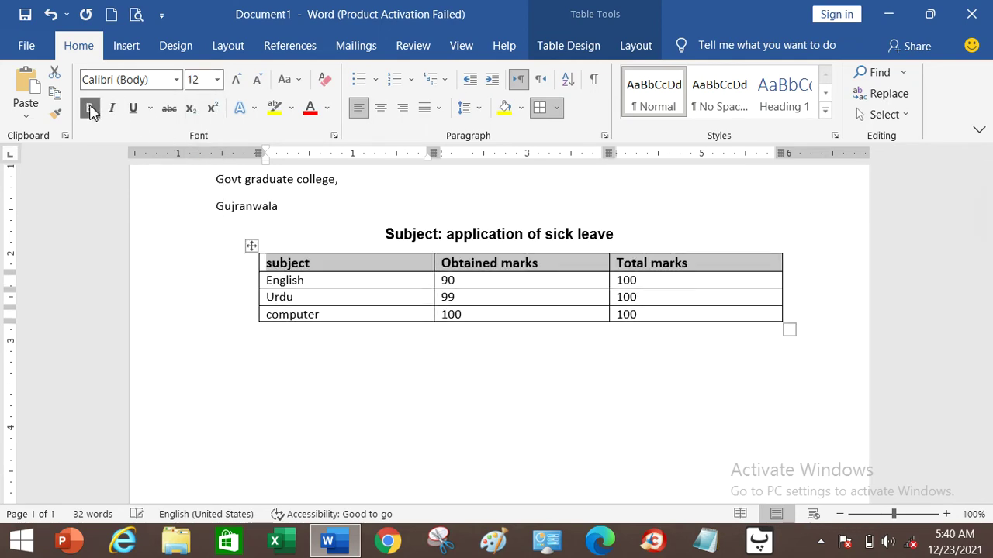
left_click(477, 394)
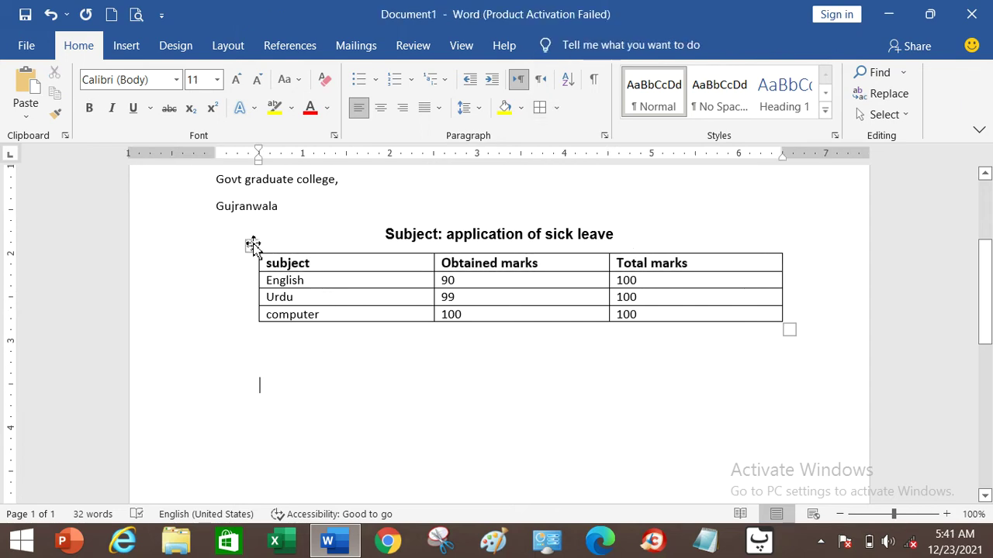
Try right and left alignment on the whole table, set it to centred, and place the cursor below it
left_click(251, 245)
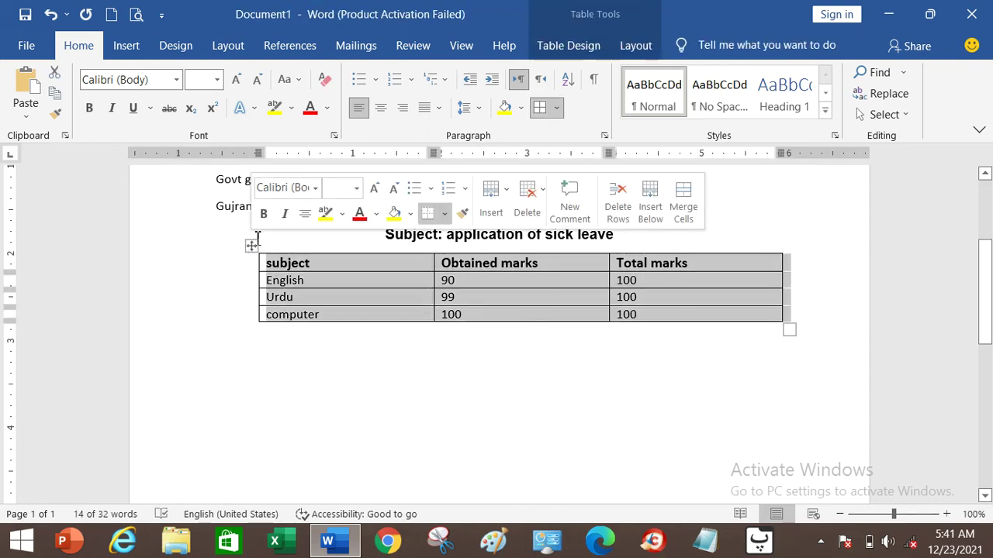
left_click(380, 115)
left_click(401, 113)
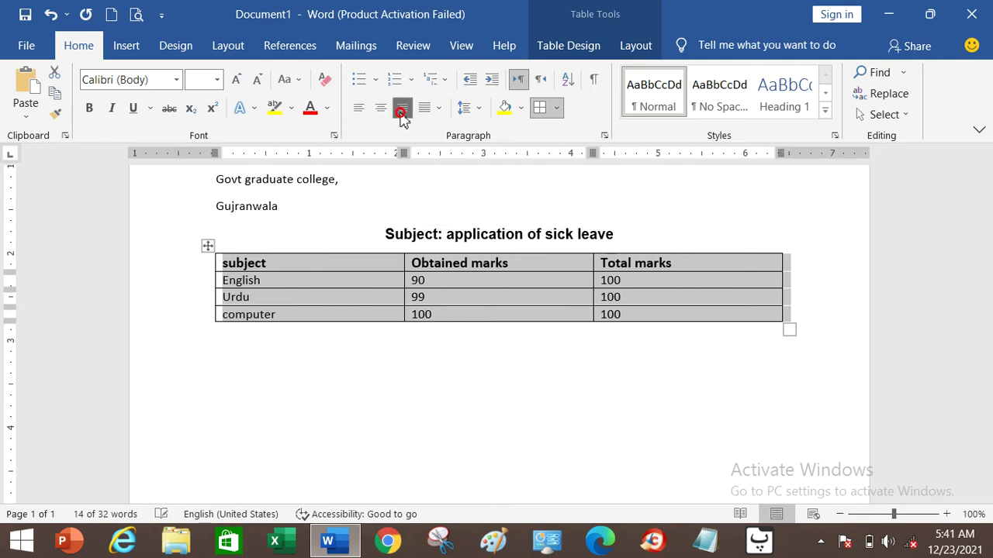
left_click(359, 108)
left_click(380, 115)
left_click(332, 408)
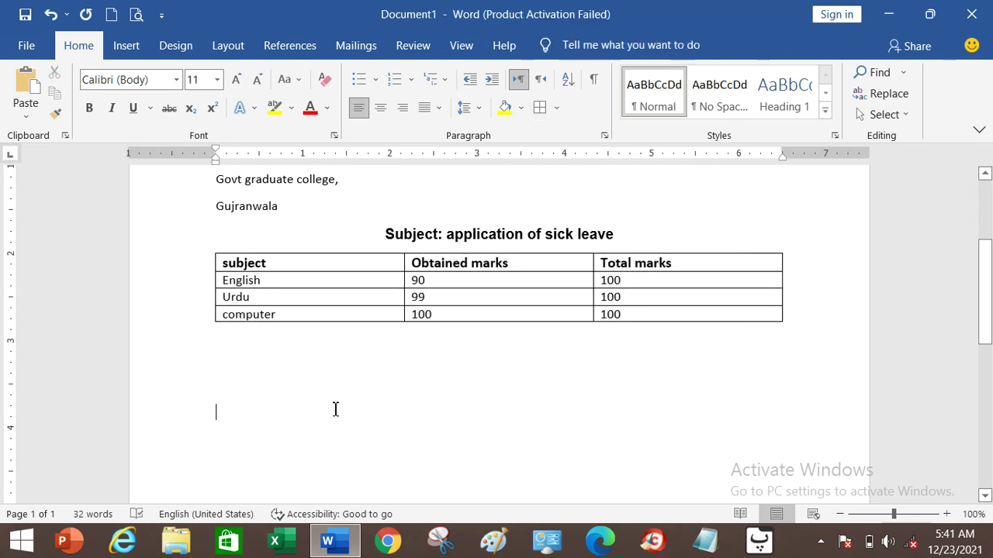
double_click(233, 365)
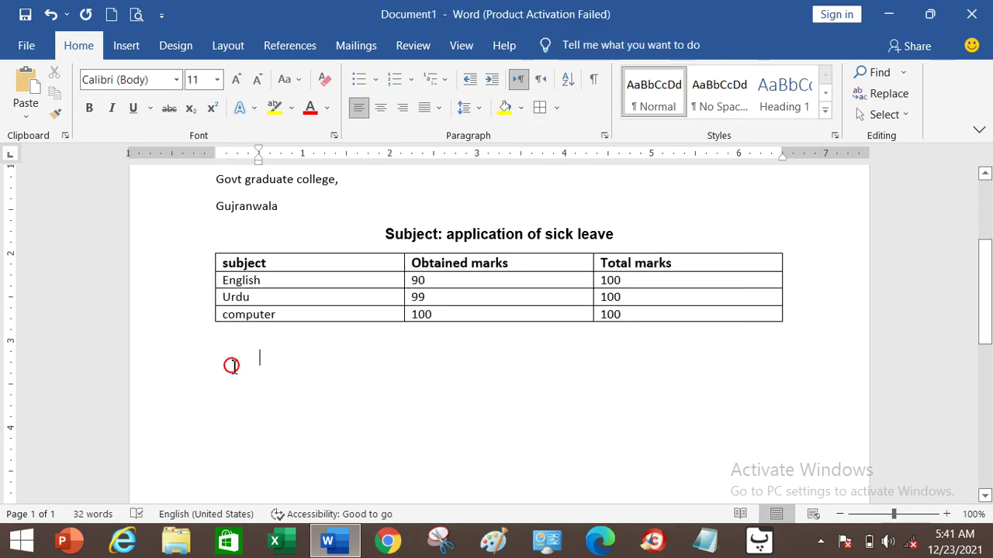
left_click(528, 314)
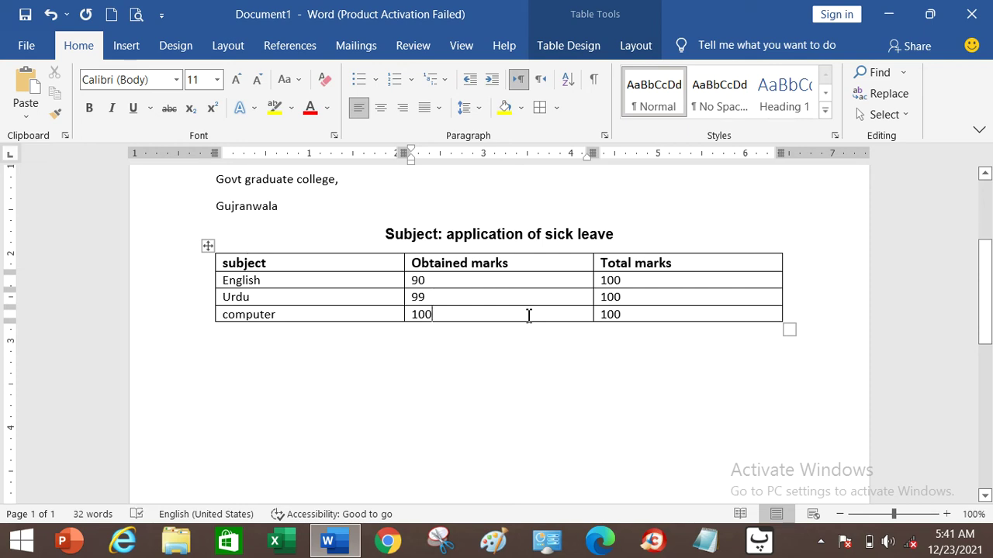
right_click(528, 314)
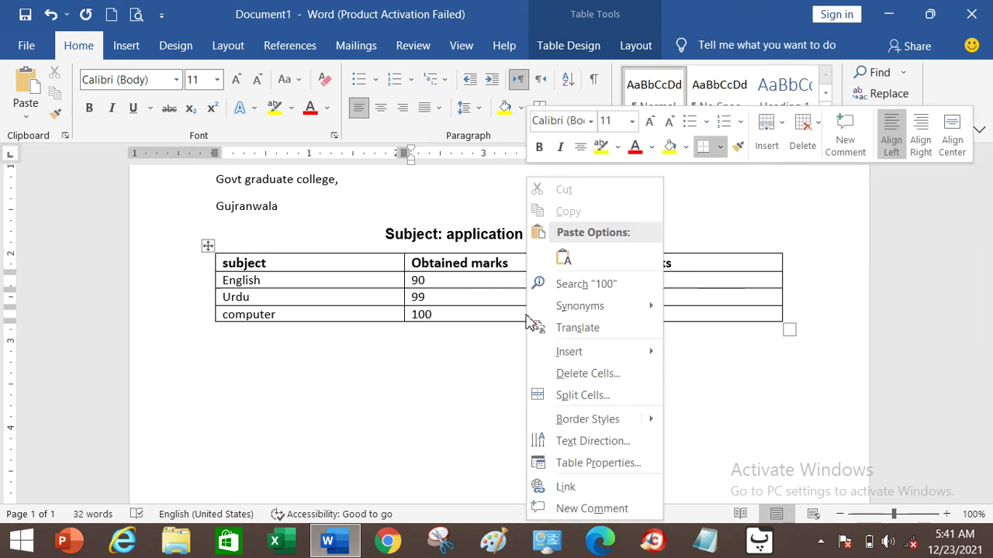
left_click(481, 310)
Insert an empty row below the computer row of the table
left_click(338, 316)
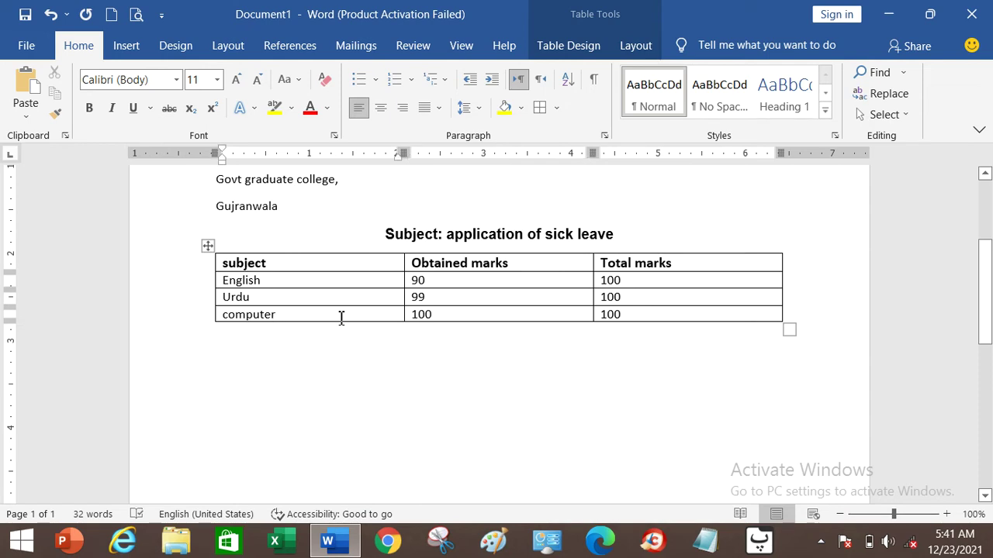
right_click(340, 318)
mouse_move(366, 354)
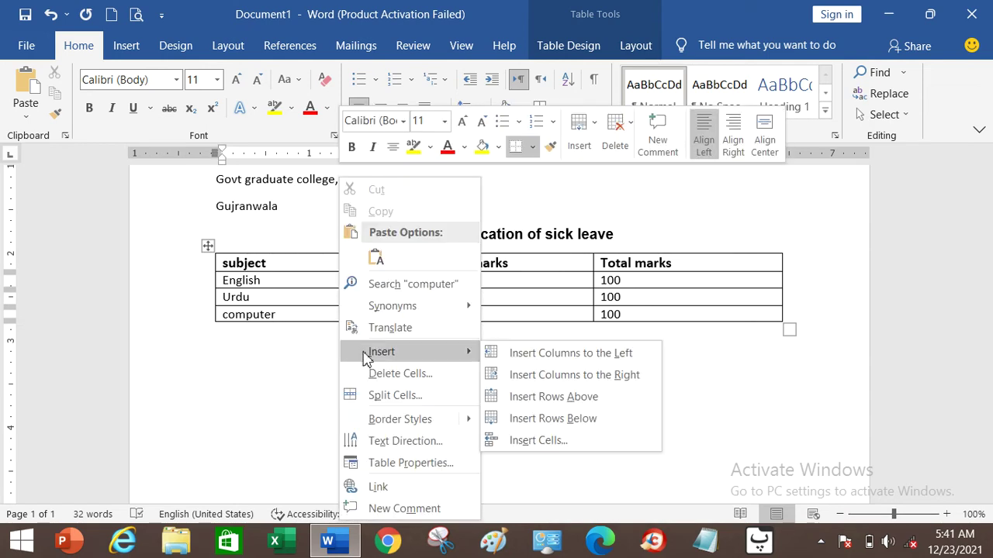
left_click(522, 425)
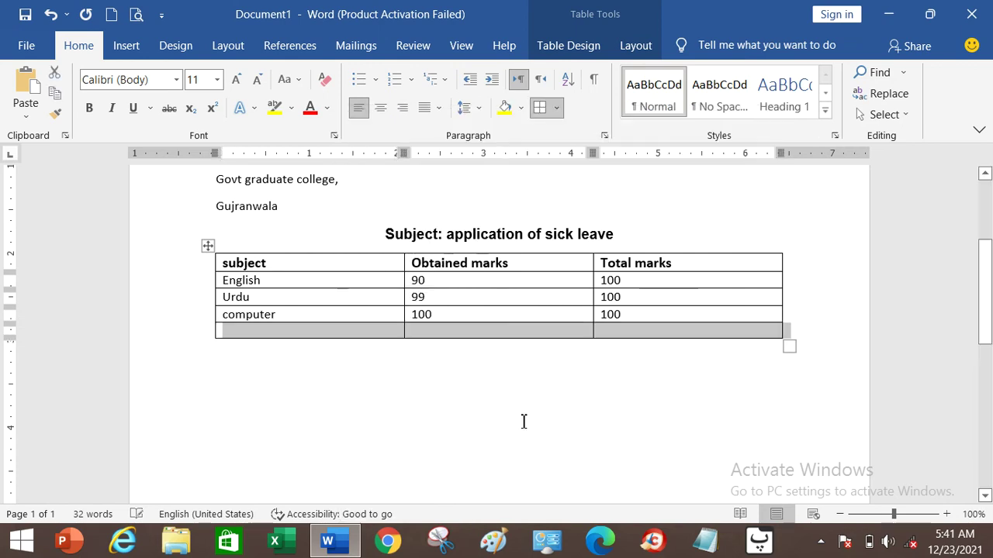
Insert an empty column to the right of the Total marks column
left_click(707, 265)
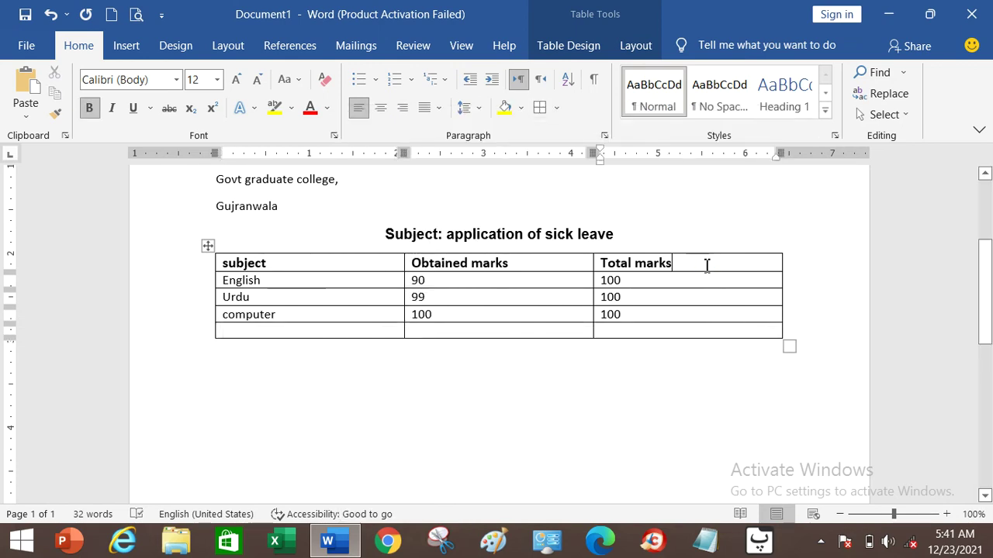
right_click(707, 268)
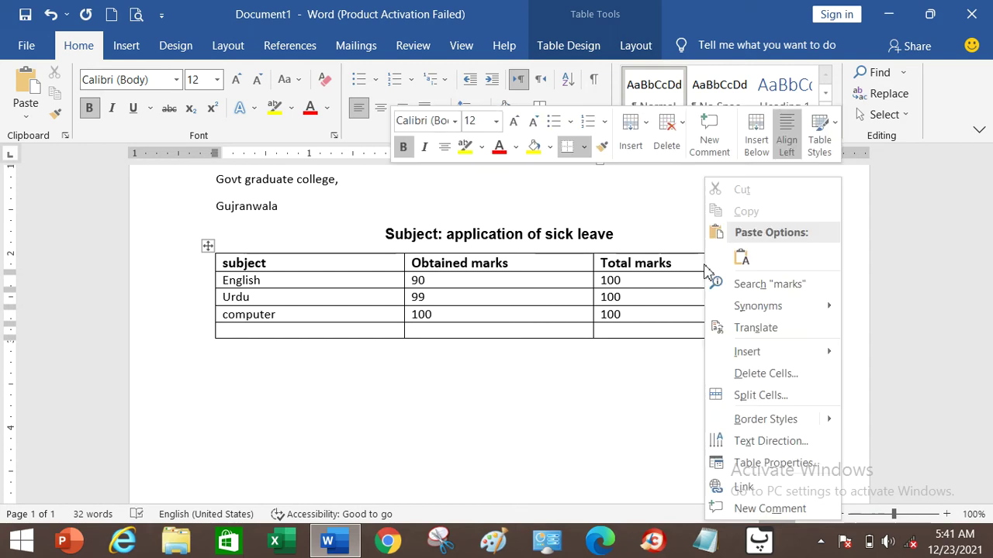
mouse_move(741, 355)
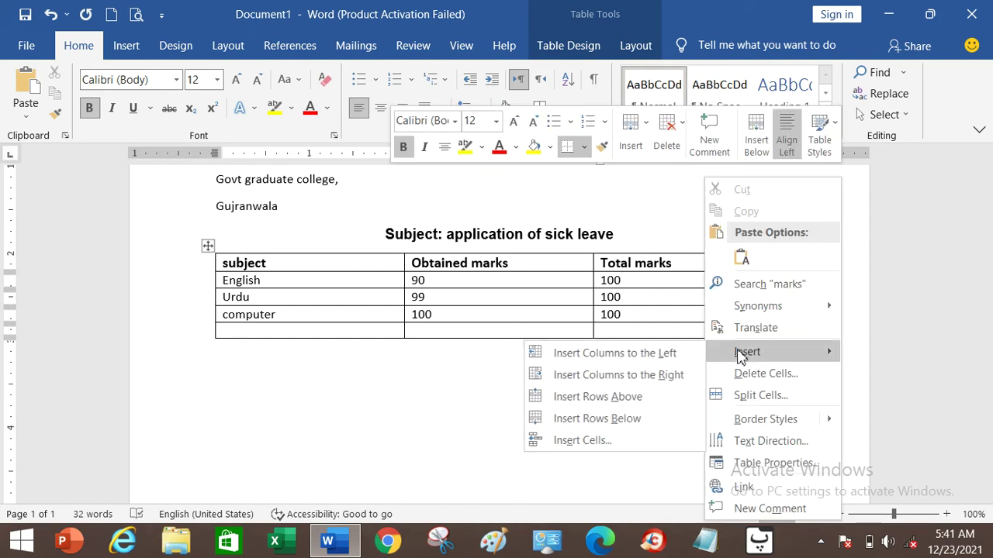
left_click(665, 375)
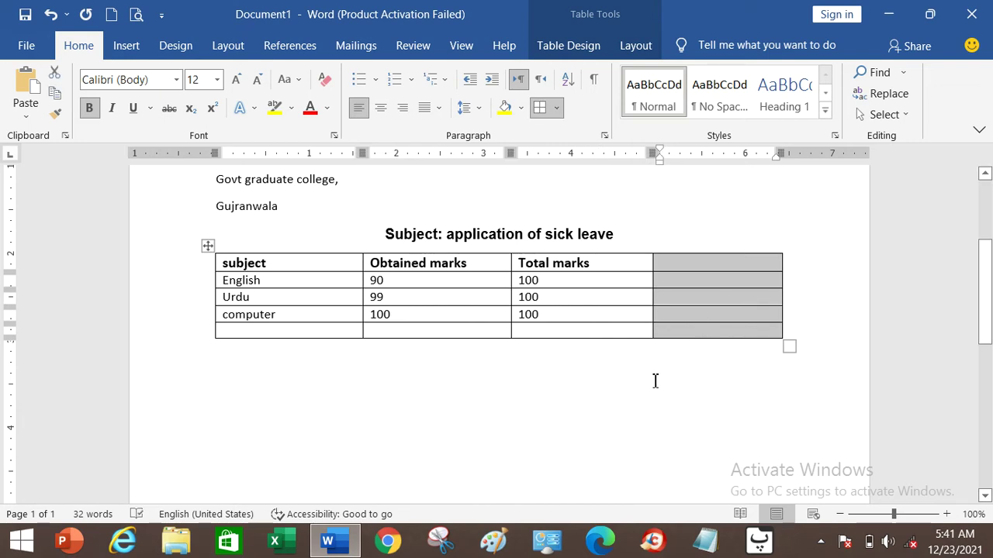
left_click(654, 380)
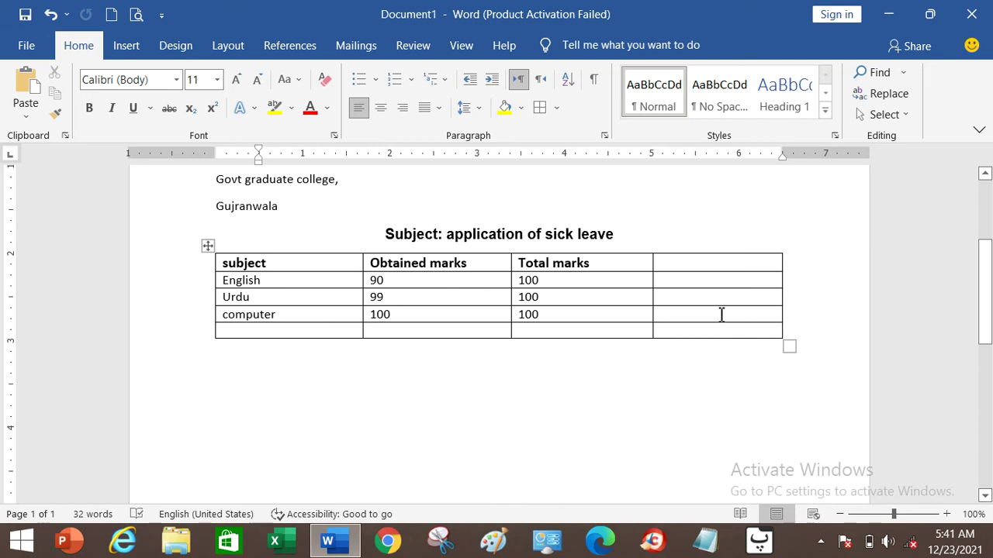
Delete the entire empty column to the right of the Total marks column
left_click(689, 263)
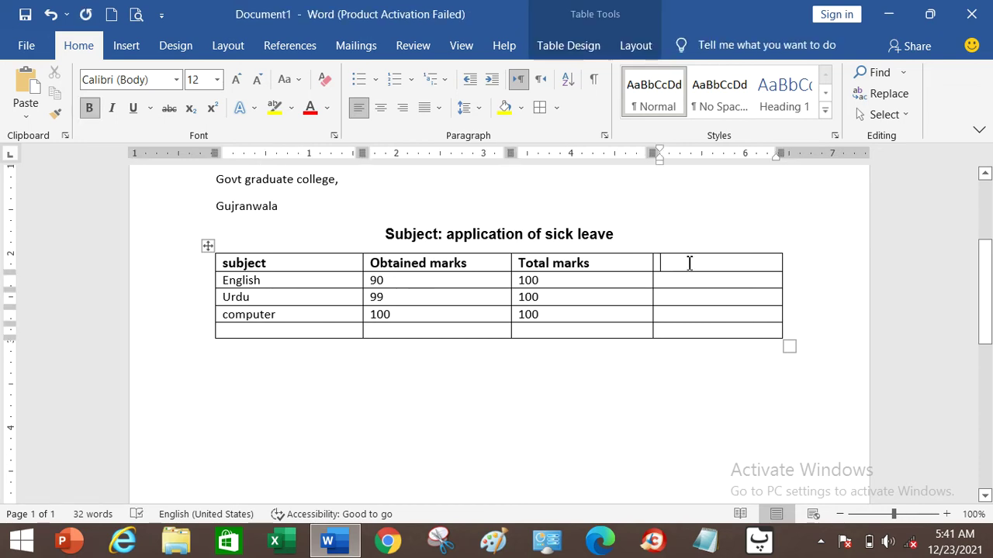
right_click(689, 263)
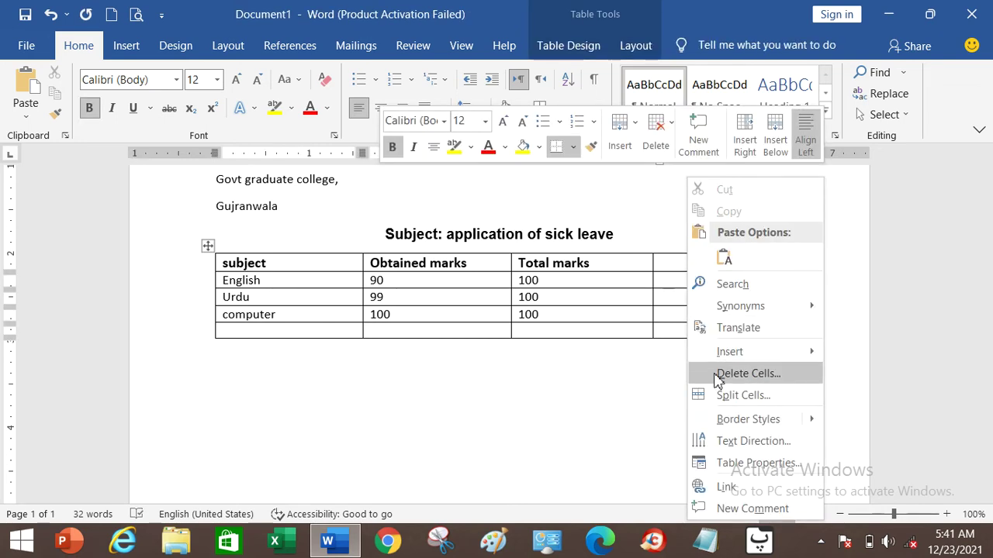
left_click(714, 376)
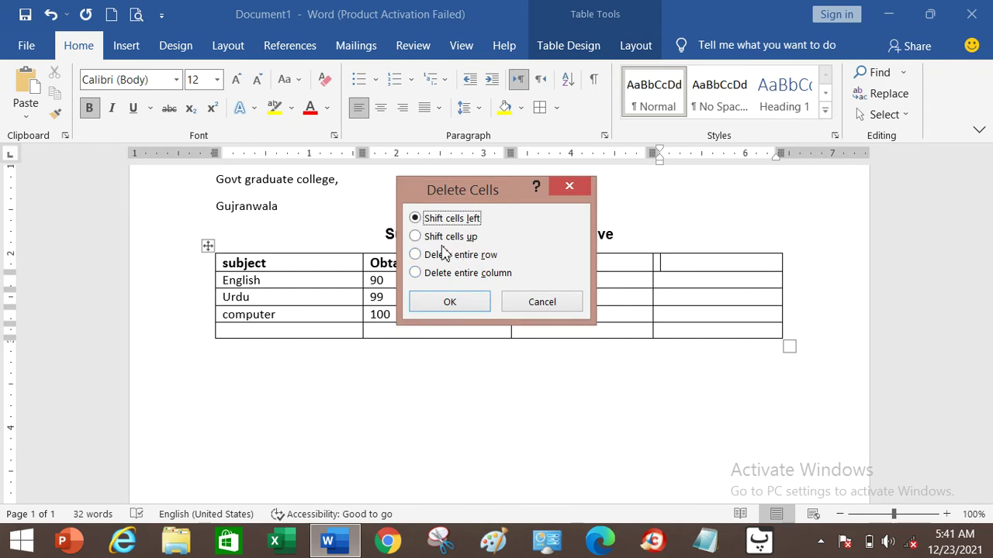
left_click(424, 275)
left_click(434, 303)
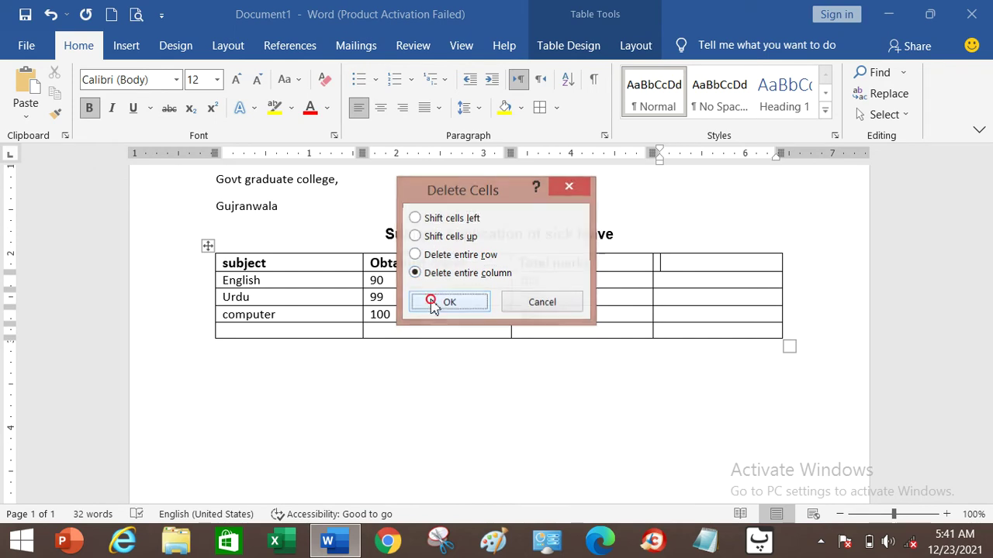
Delete the entire empty row below the computer row of the table
left_click(351, 329)
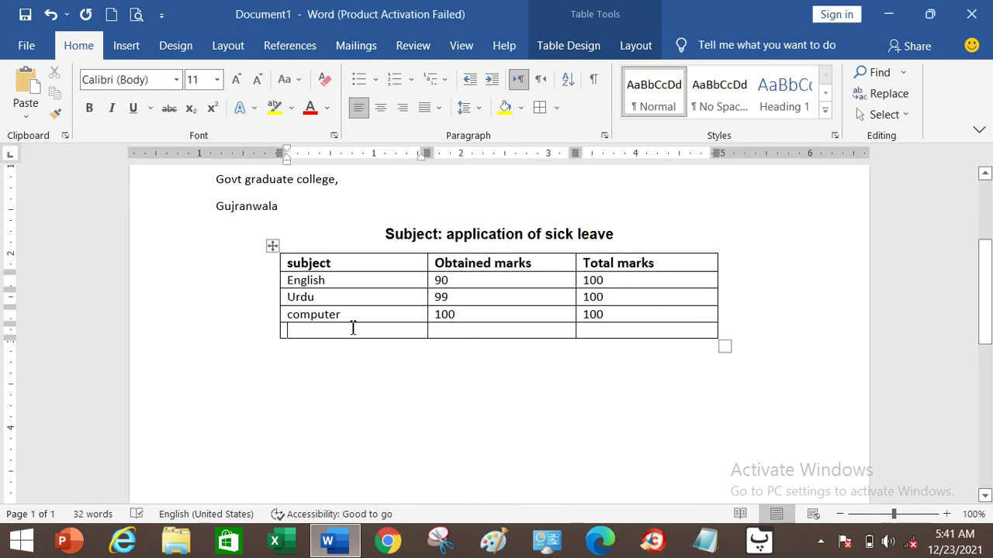
right_click(306, 331)
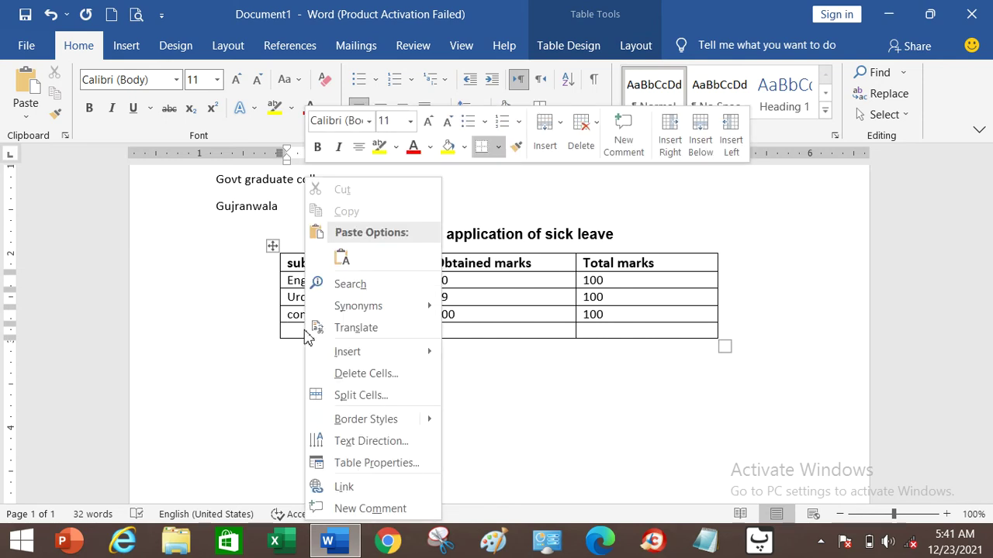
left_click(345, 375)
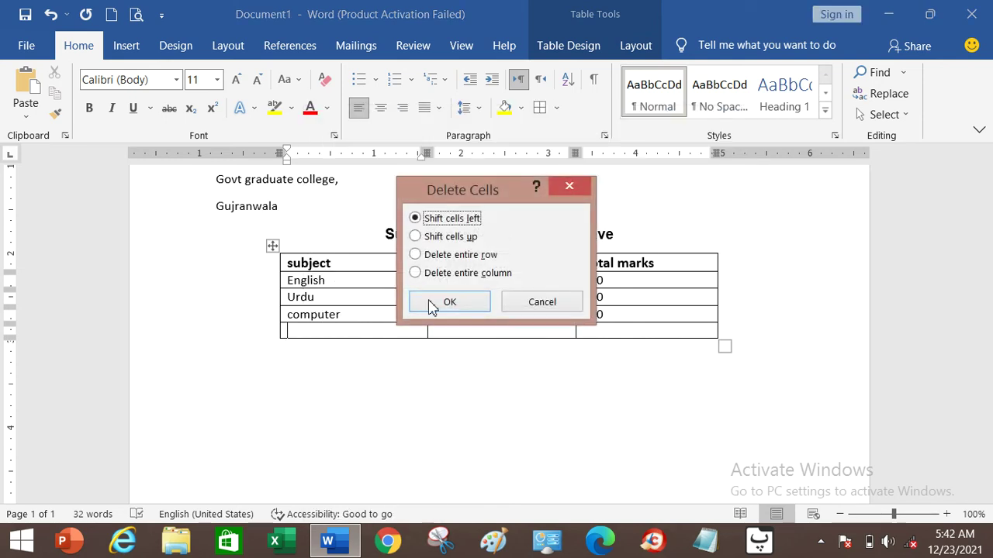
left_click(475, 256)
left_click(460, 309)
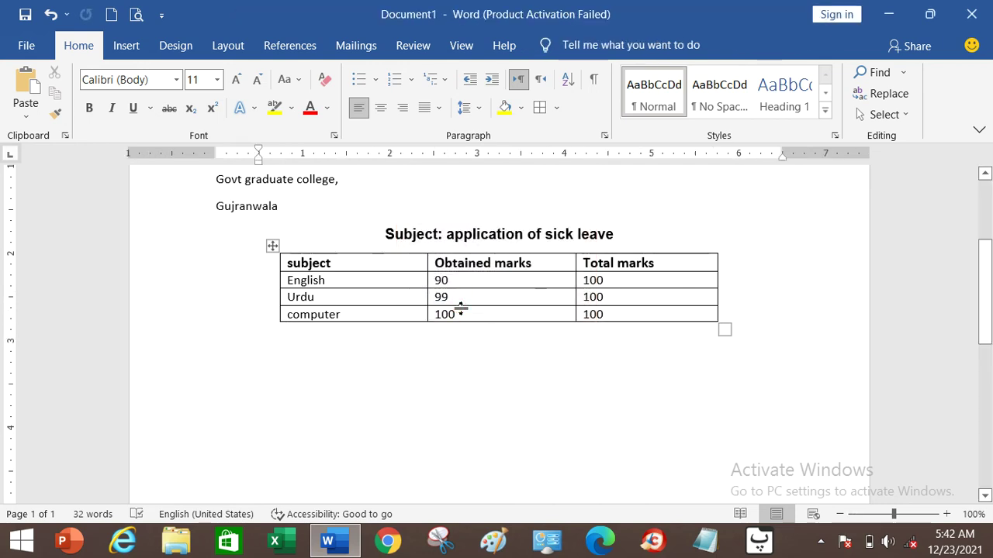
left_click(419, 366)
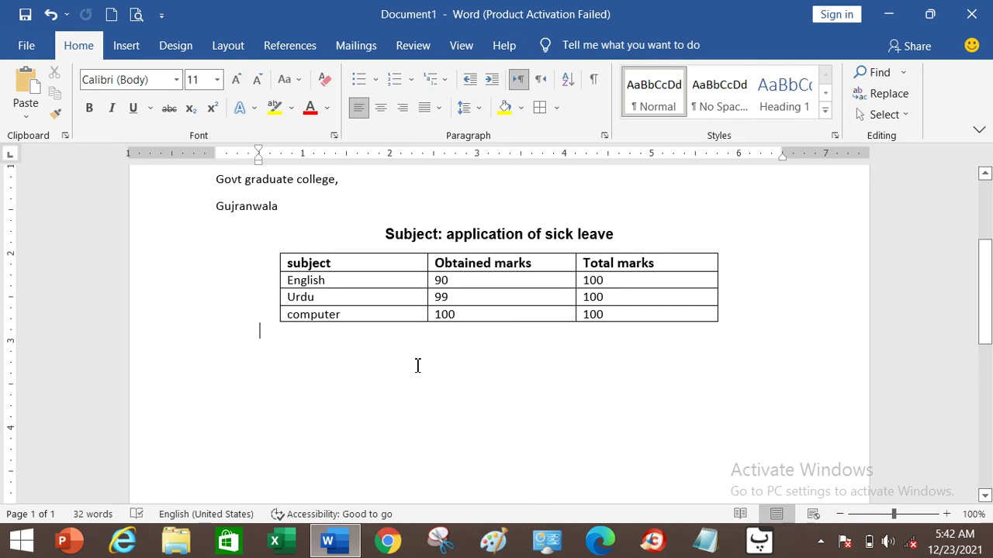
left_click(273, 246)
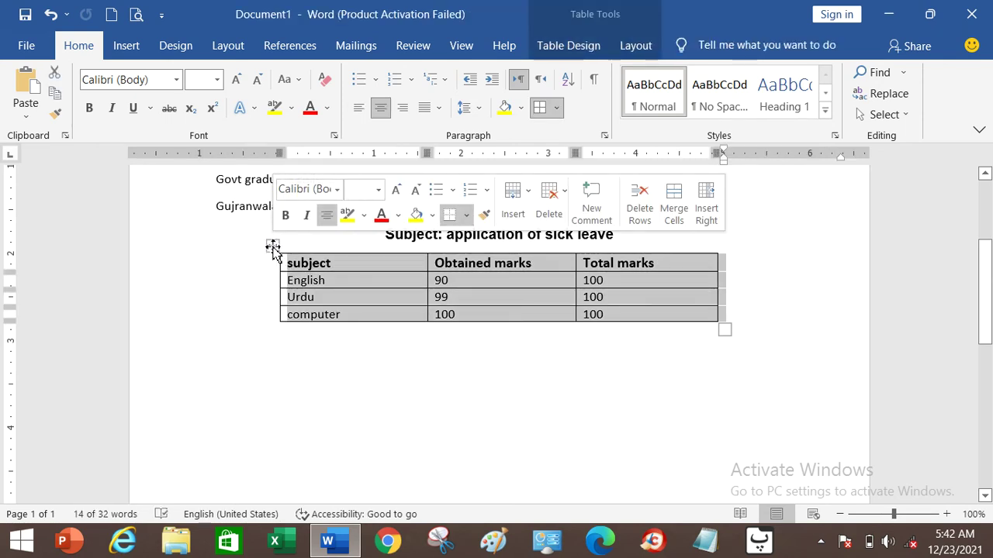
left_click(288, 363)
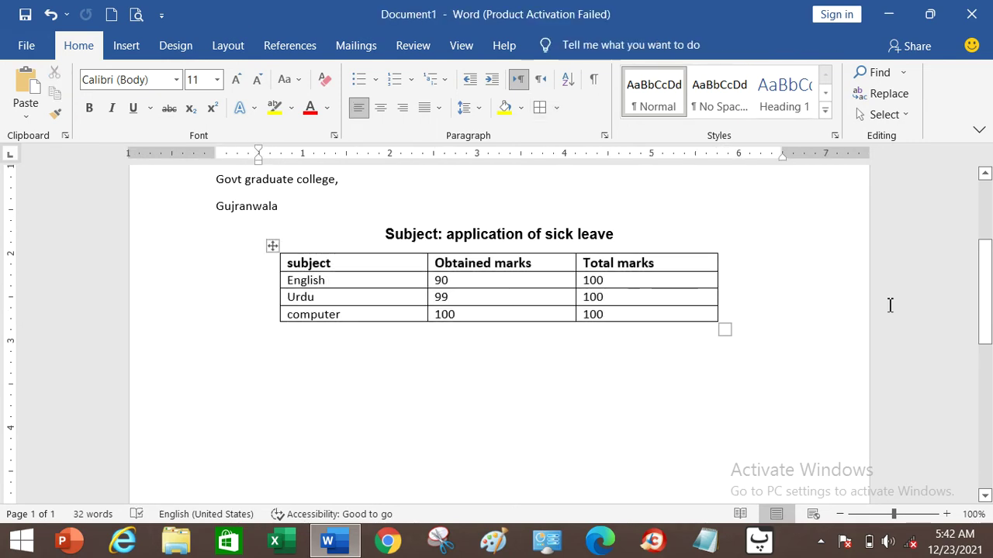
left_click(122, 47)
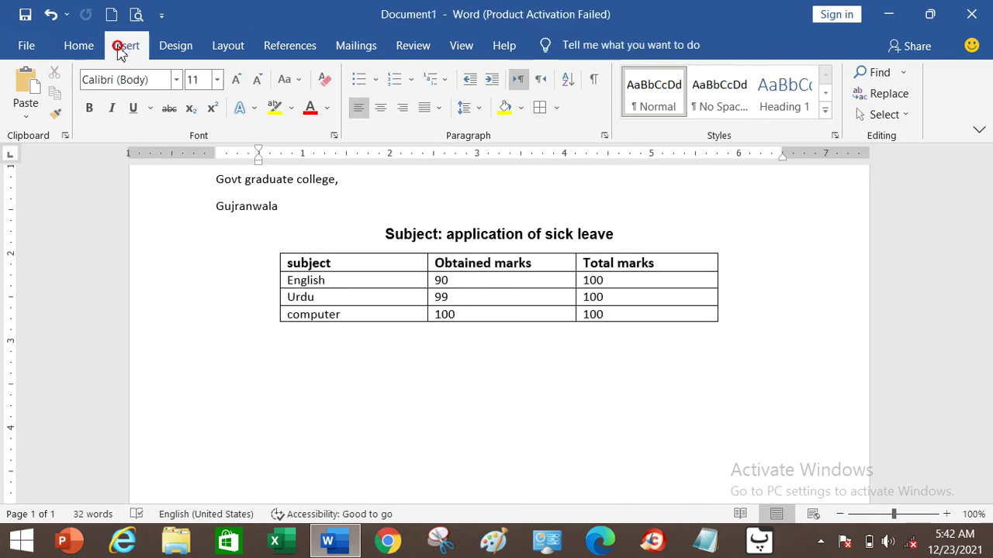
left_click(135, 113)
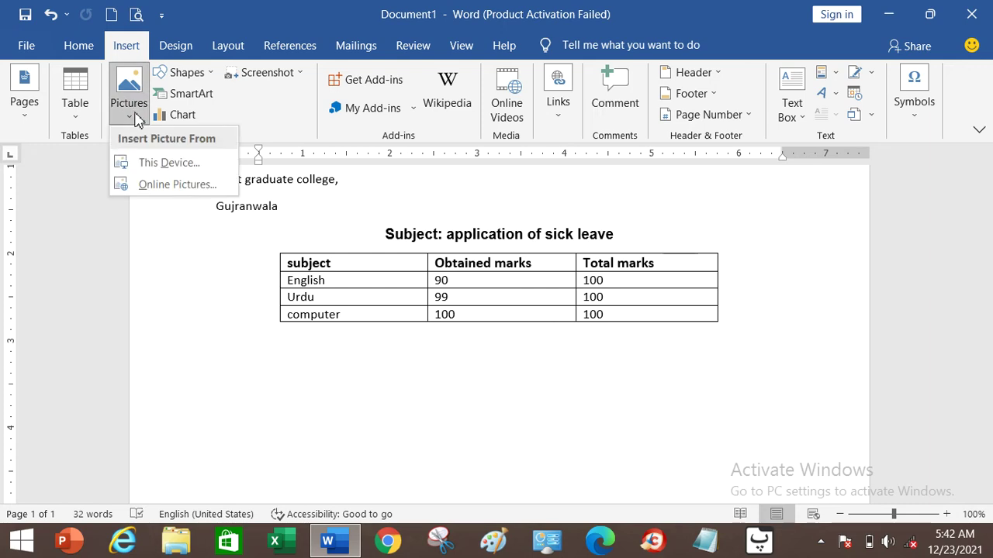
left_click(150, 158)
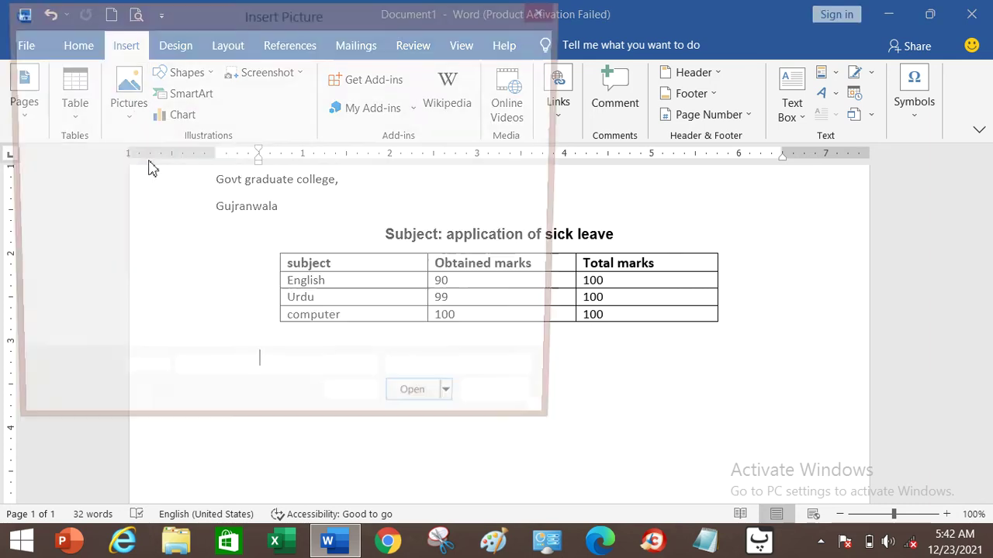
left_click(84, 163)
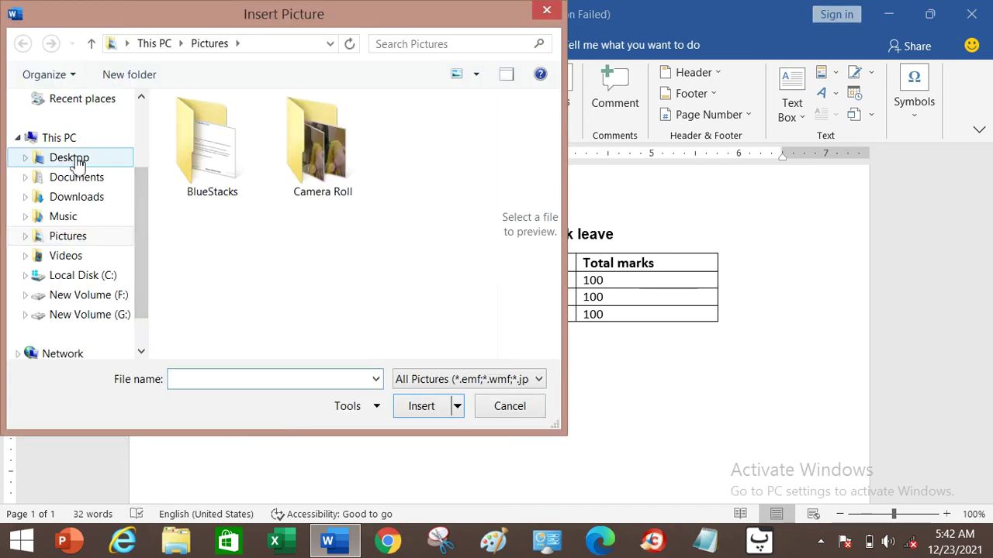
left_click(213, 262)
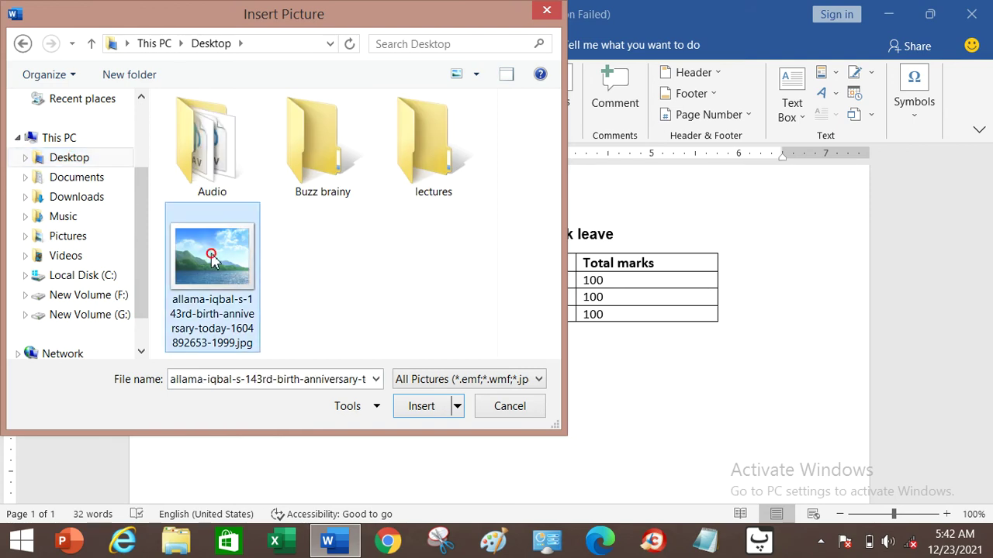
left_click(411, 412)
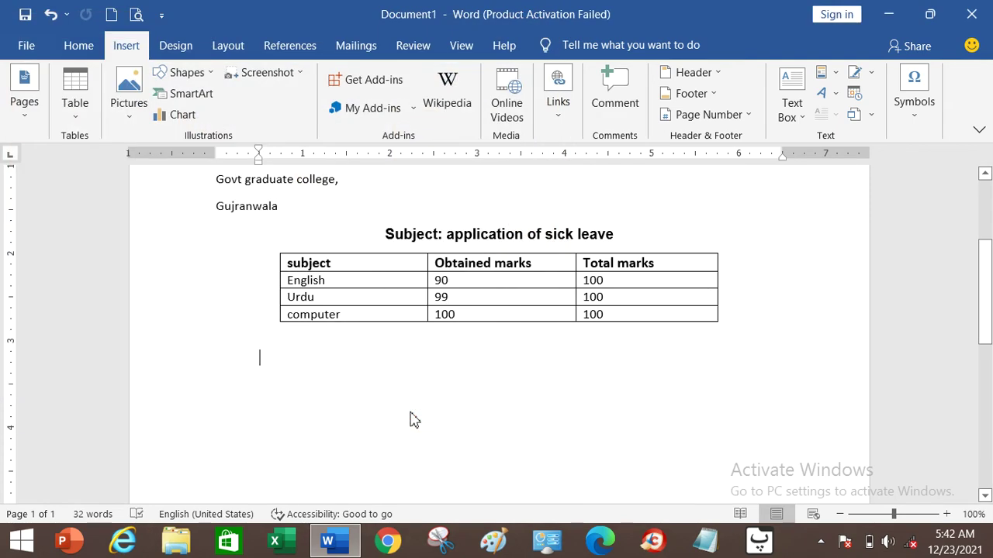
Shrink the inserted picture proportionally to about 2.08" high by 3.72" wide
left_click_drag(985, 303, 984, 380)
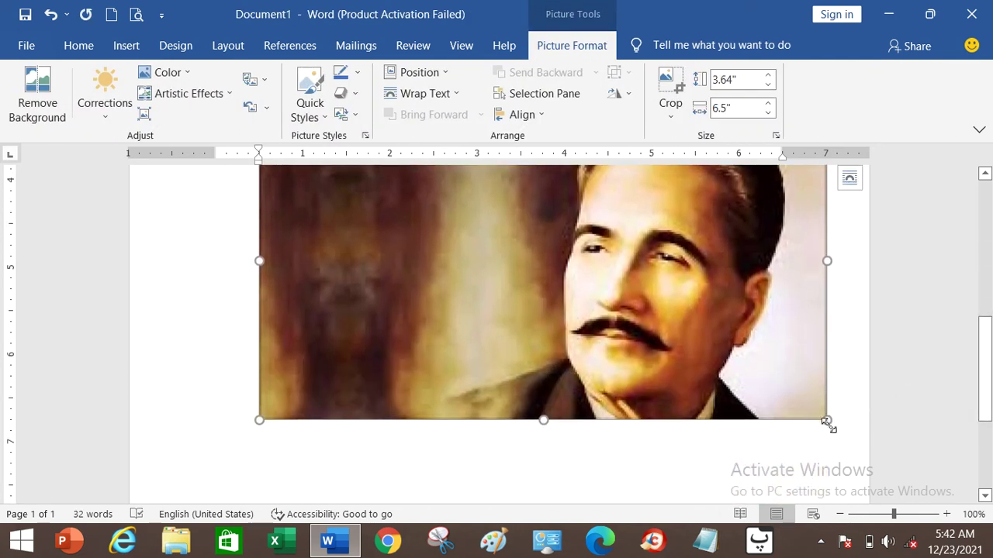
left_click_drag(814, 415, 584, 330)
left_click_drag(985, 389, 984, 365)
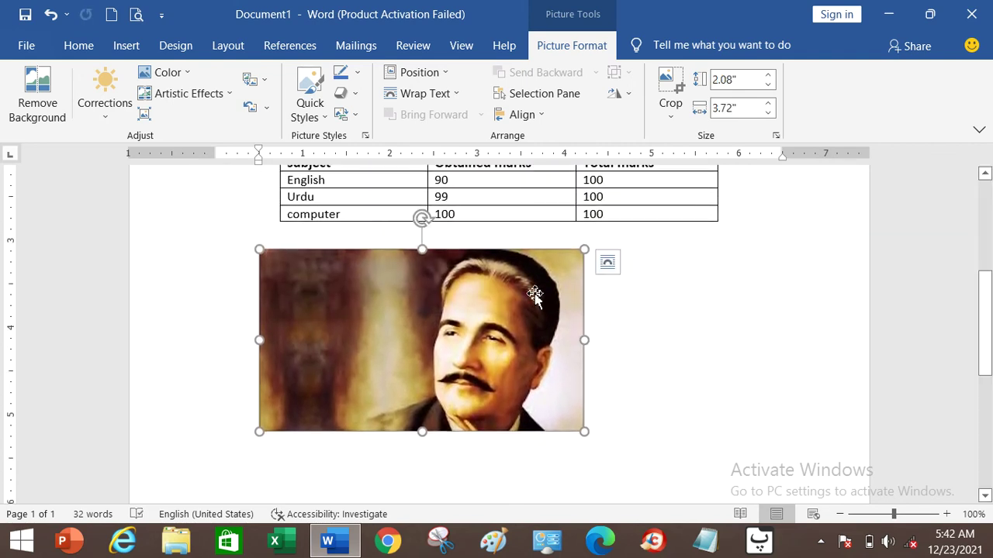
Set the picture's text wrapping to Square and move it to the horizontal centre of the page below the table
left_click(606, 266)
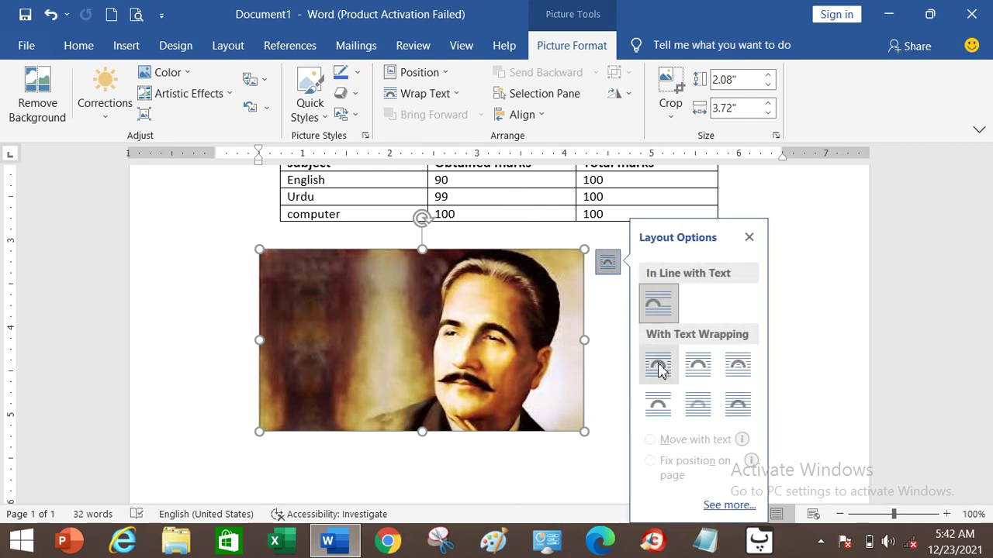
left_click(658, 366)
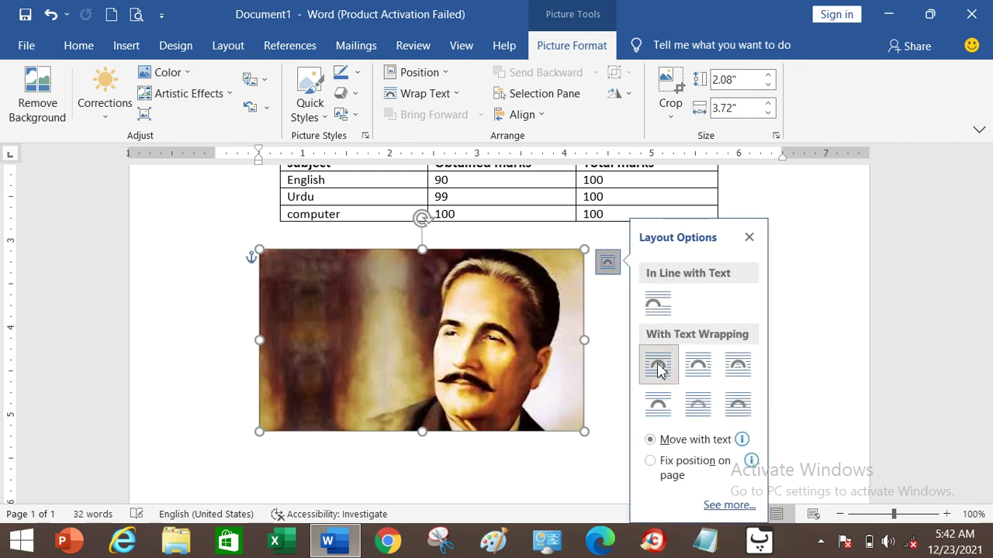
left_click(602, 428)
left_click_drag(516, 368, 609, 380)
left_click_drag(991, 333, 990, 250)
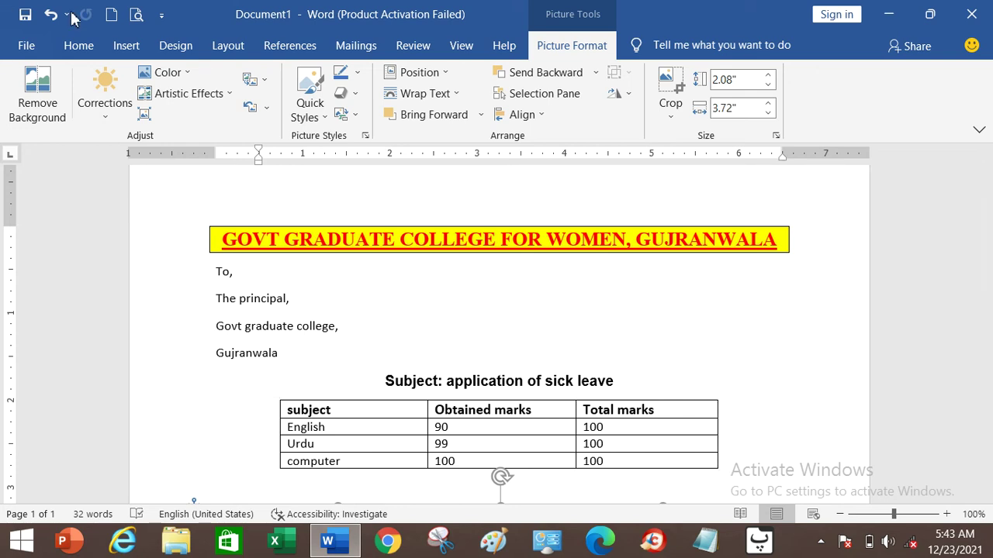
left_click(81, 43)
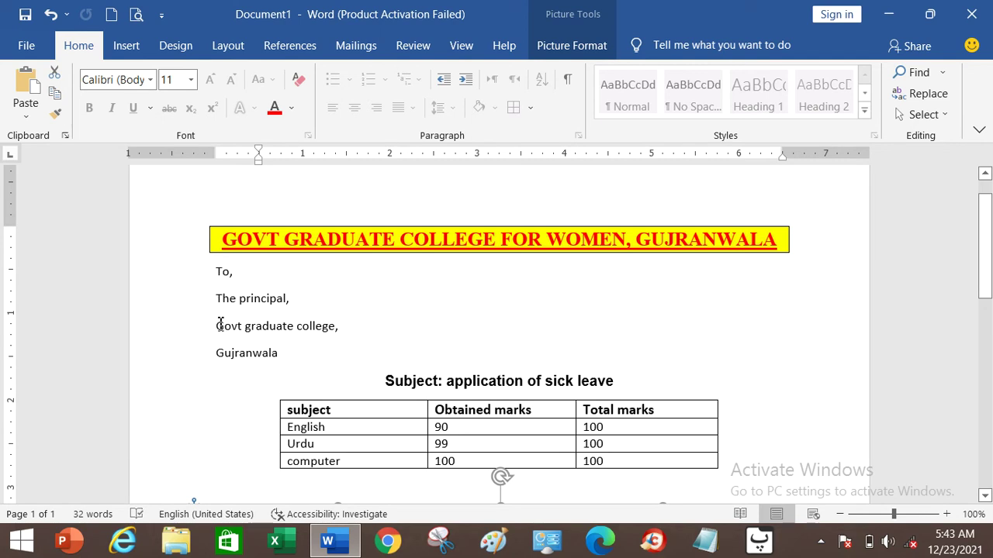
left_click_drag(217, 326, 349, 329)
scroll(987, 229, "down", 3)
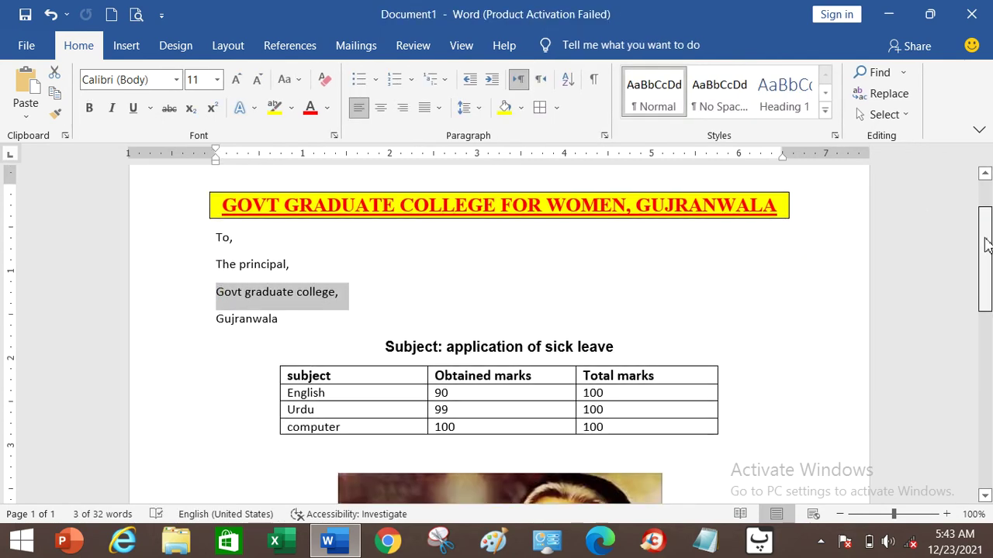
left_click(820, 542)
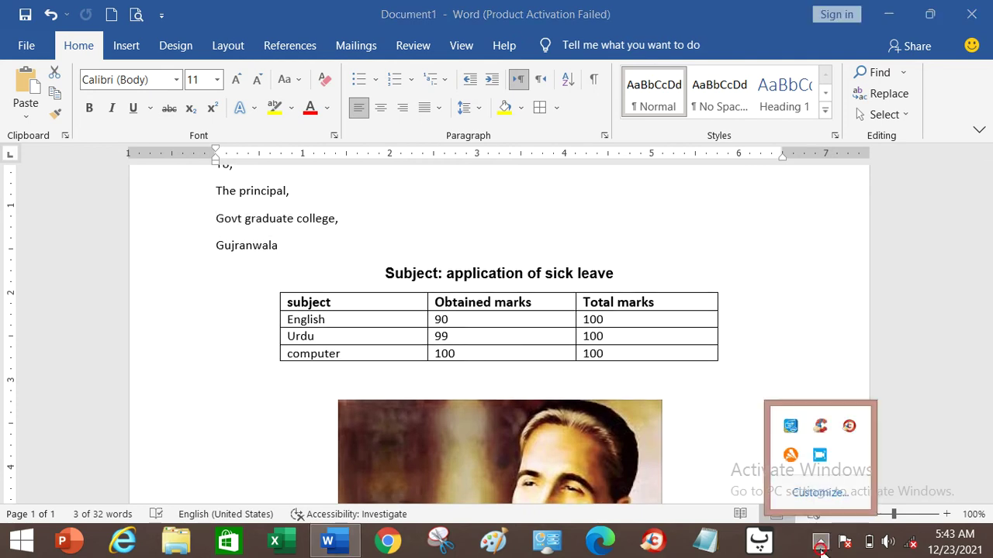
right_click(820, 457)
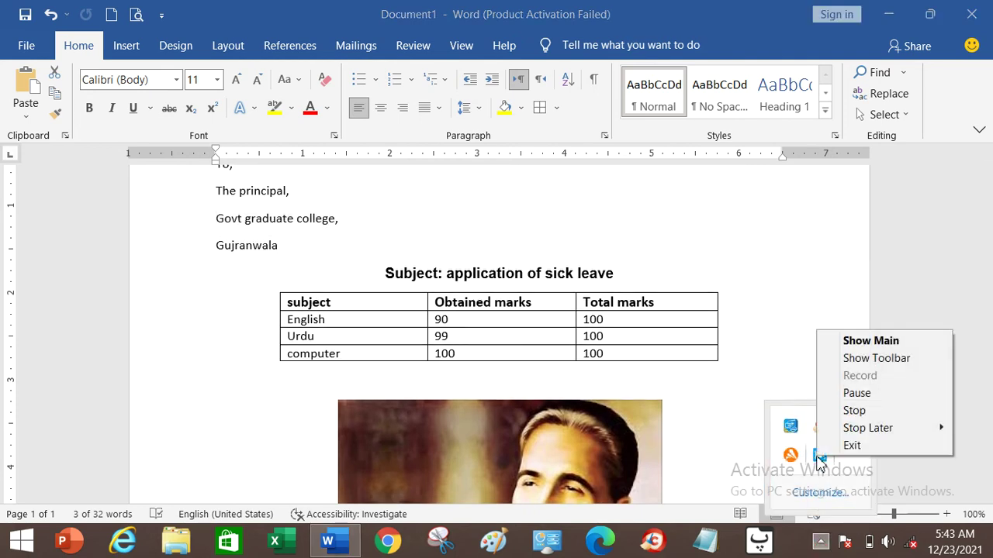
left_click(853, 393)
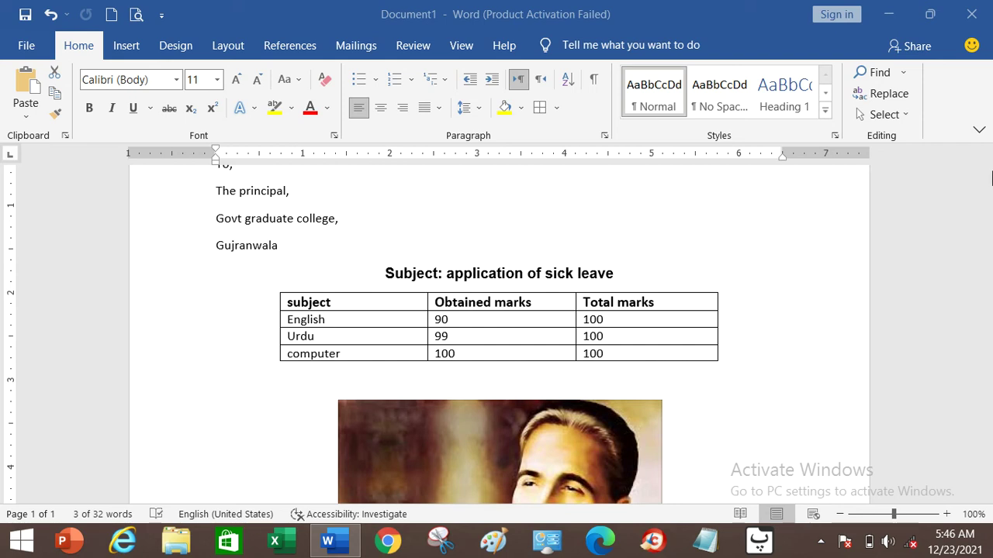
left_click(754, 275)
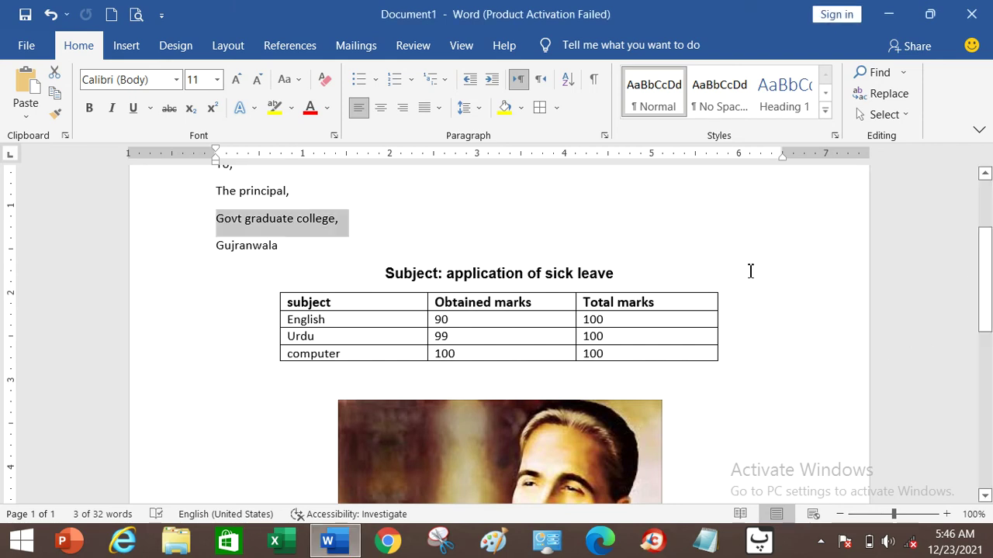
left_click(392, 223)
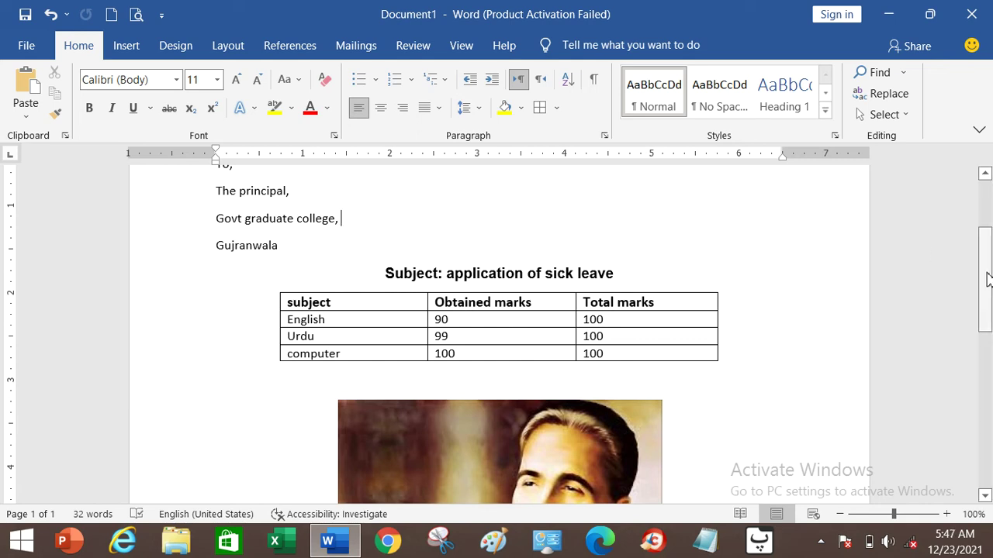
Copy the four address lines from "To," through "Gujranwala" under the college heading
scroll(989, 281, "up", 2)
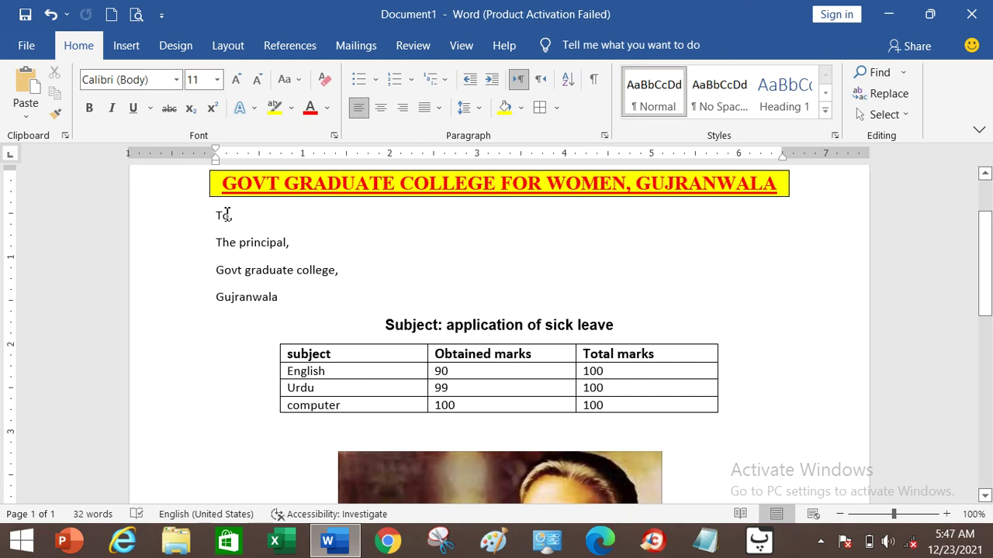
left_click_drag(217, 216, 285, 303)
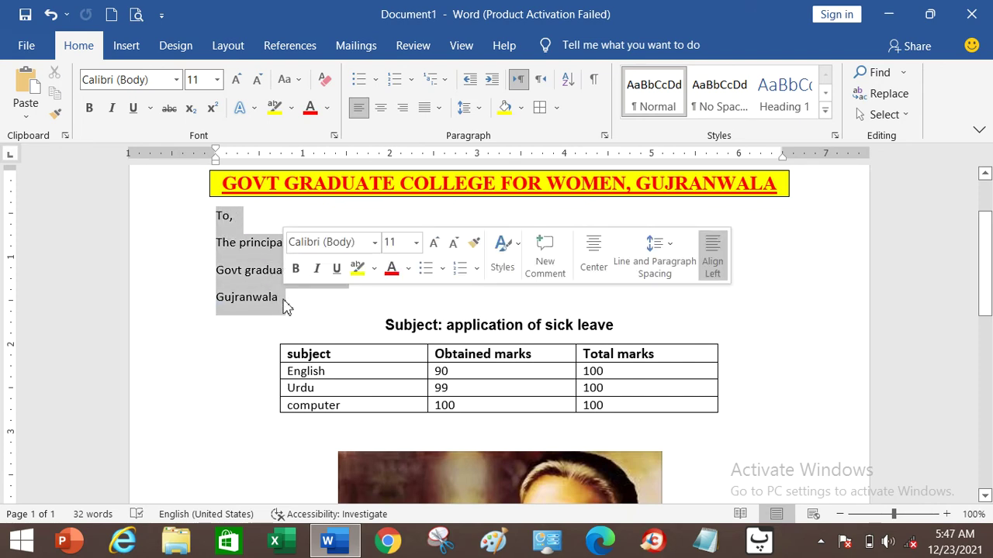
right_click(245, 273)
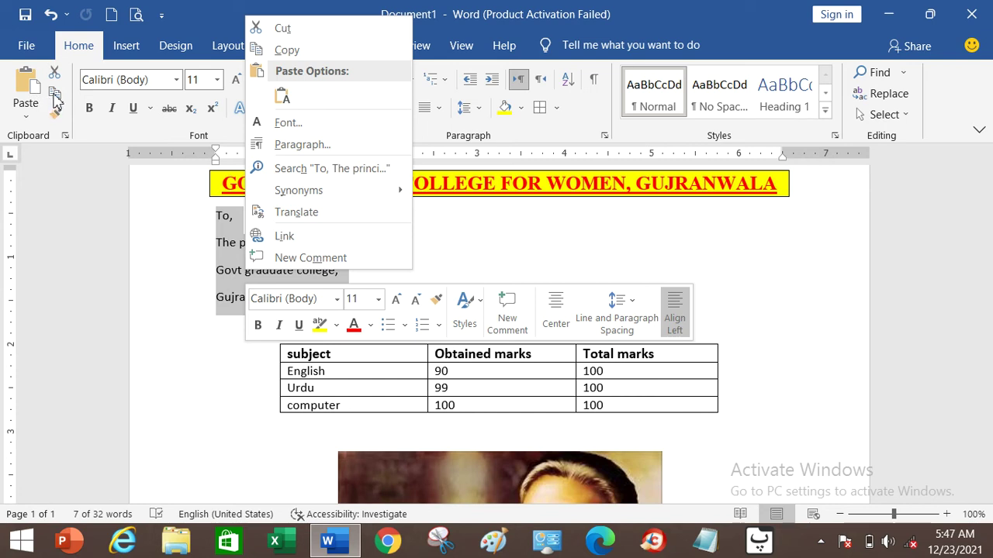
left_click(293, 51)
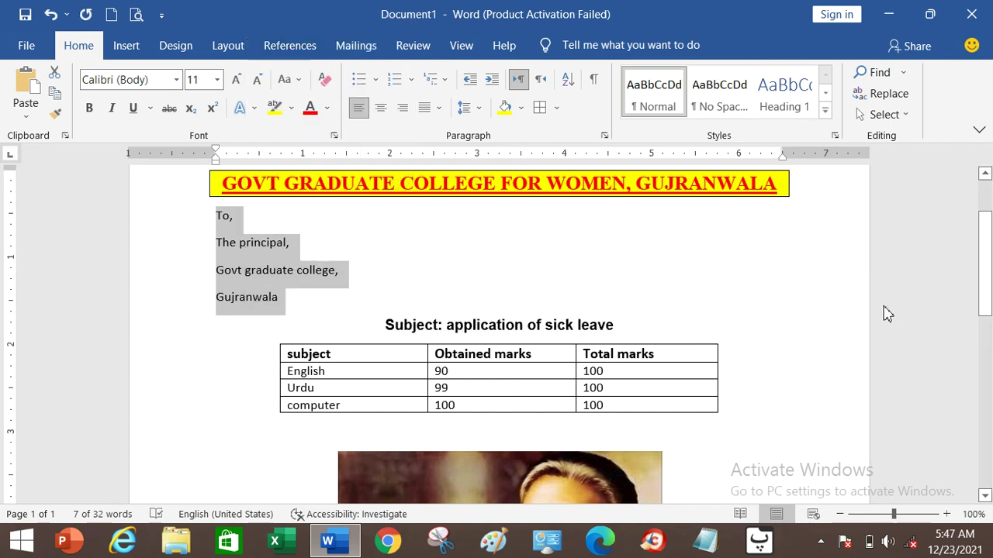
Paste the copied address lines in the blank area below the picture, keeping the source formatting
left_click_drag(989, 286, 989, 404)
scroll(297, 329, "up", 1)
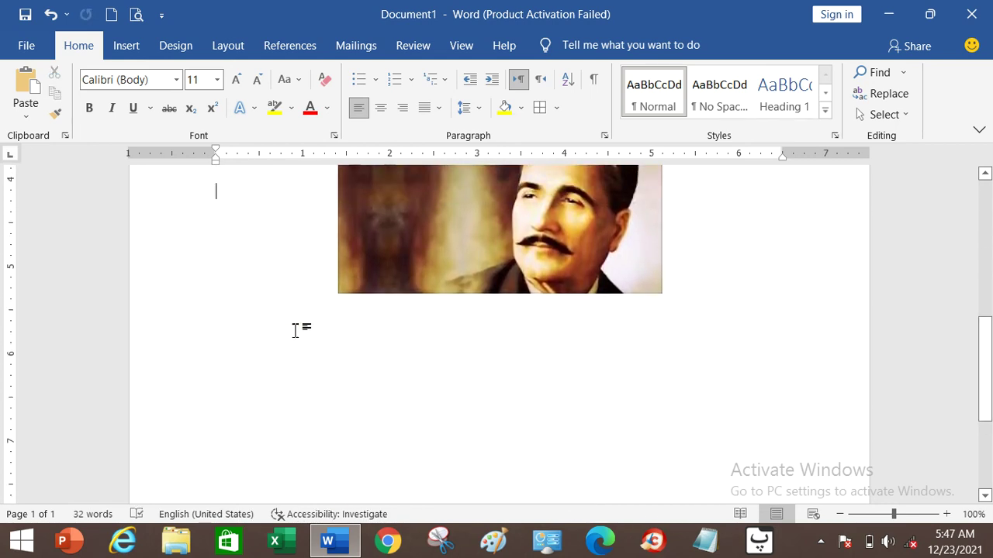
right_click(277, 347)
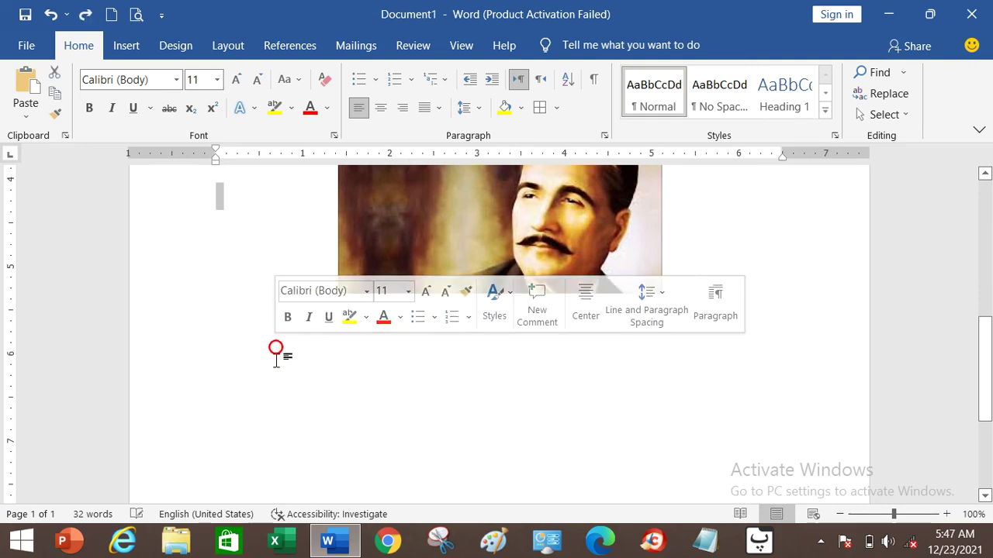
left_click(276, 357)
left_click(276, 357)
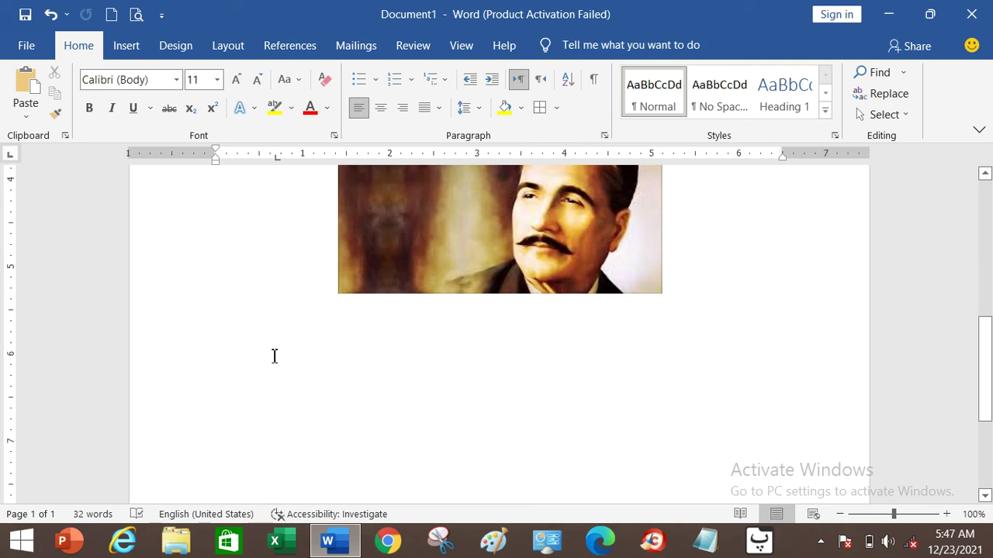
right_click(274, 356)
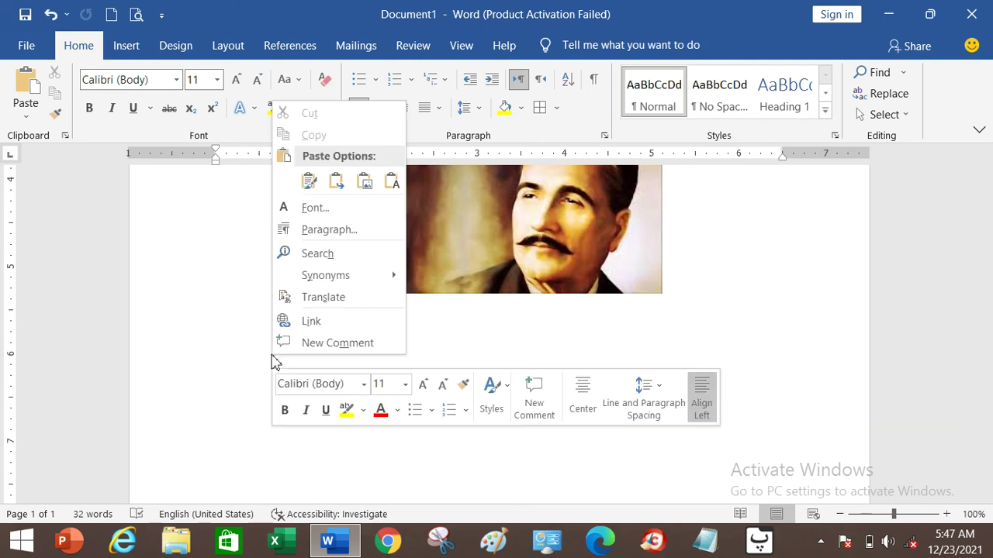
left_click(308, 183)
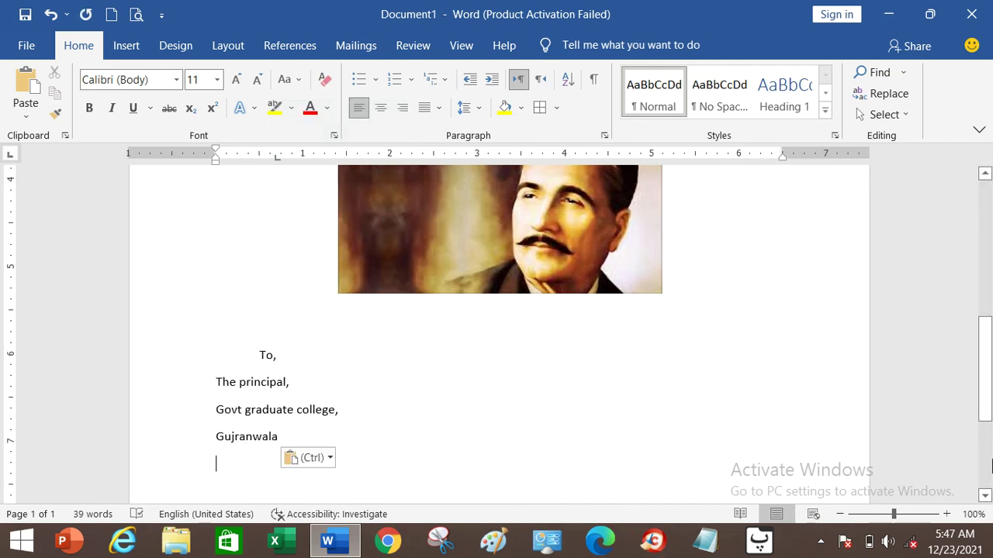
Add two blank lines above the subject line and paste the address lines there with source formatting kept
left_click_drag(986, 421, 986, 321)
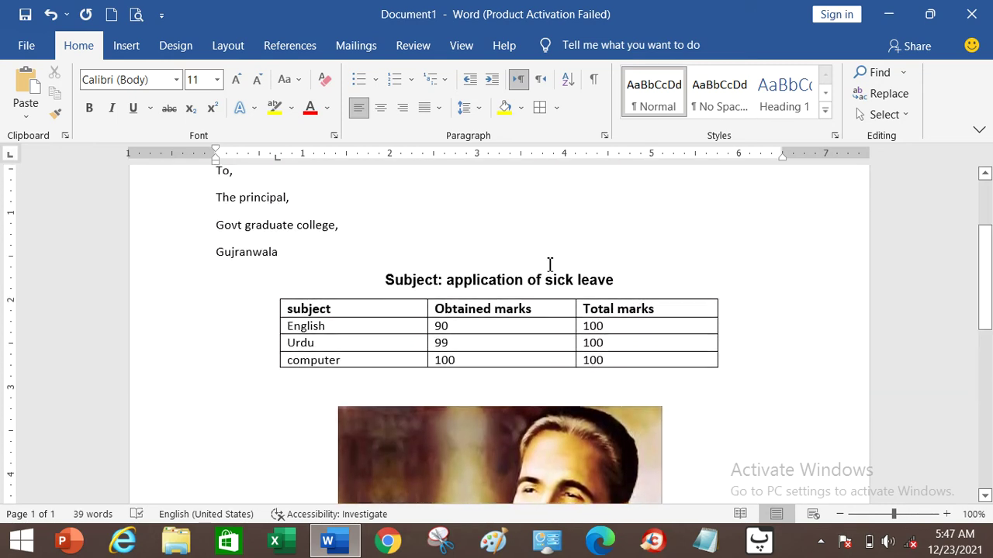
left_click(384, 281)
key("Return")
key("Return")
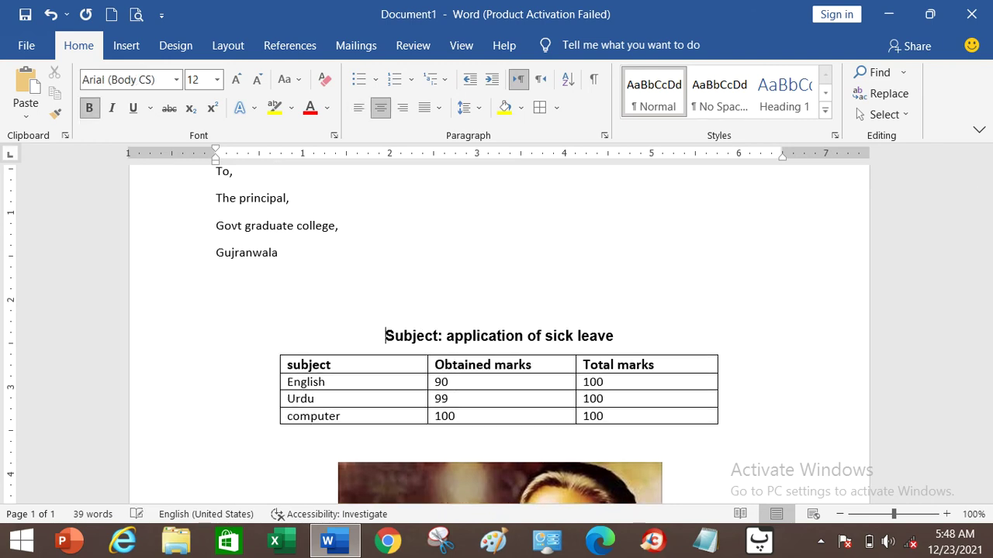
left_click(387, 280)
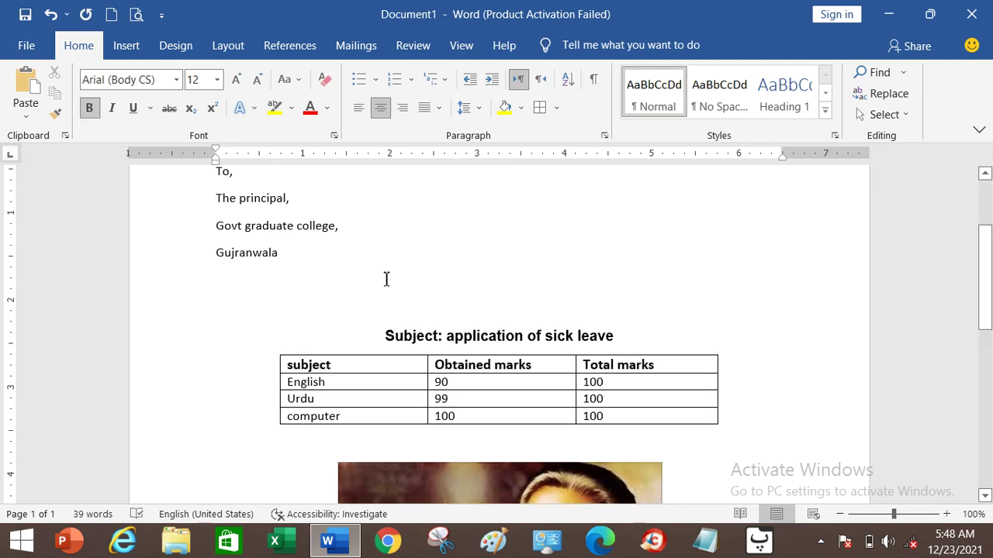
right_click(501, 283)
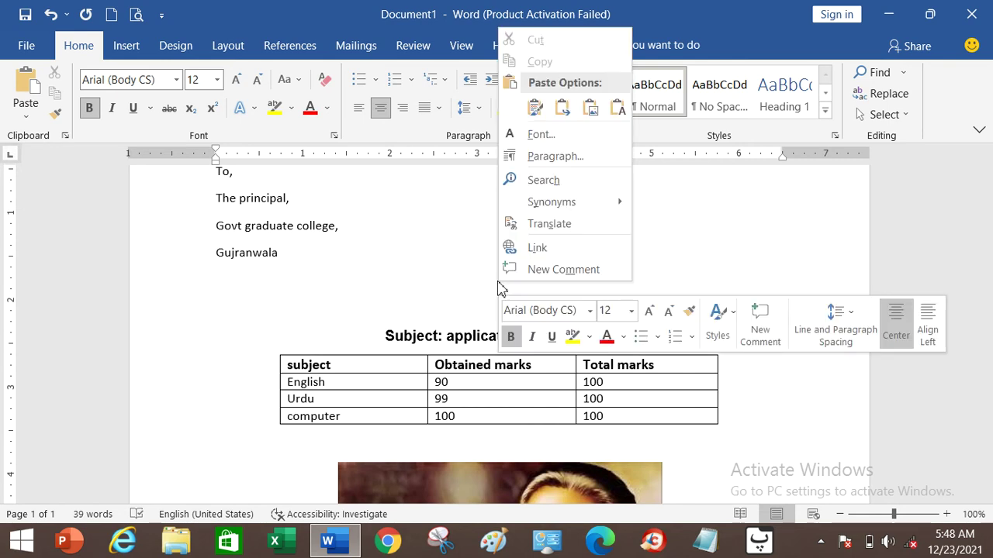
left_click(537, 104)
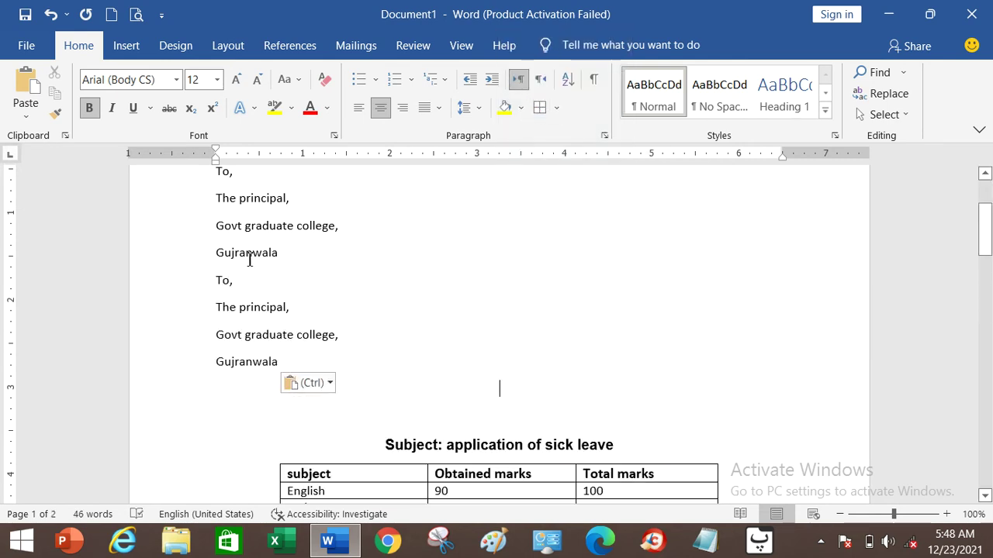
Cut the heading "GOVT GRADUATE COLLEGE FOR WOMEN, GUJRANWALA" from above the address lines
left_click_drag(981, 258, 982, 242)
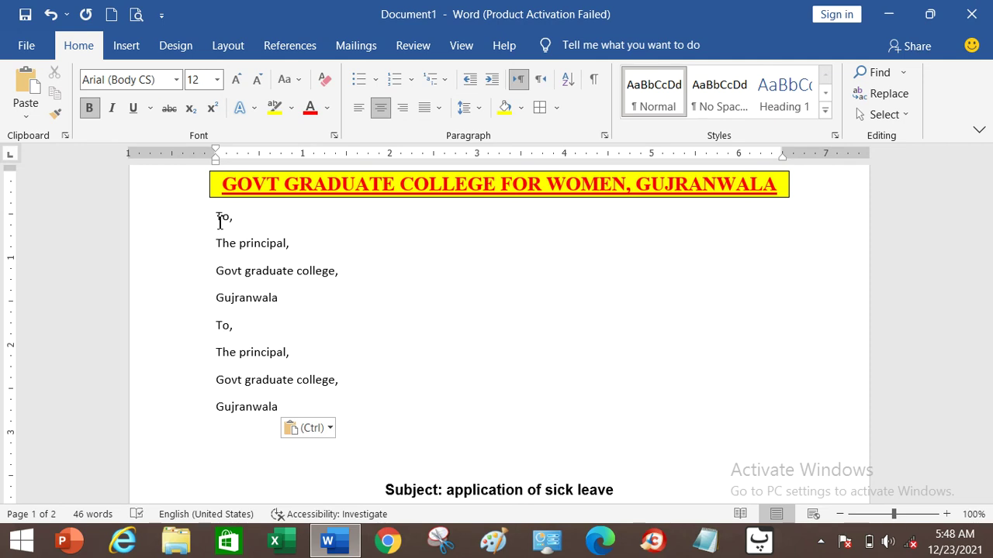
left_click_drag(225, 183, 750, 185)
key("ctrl+c")
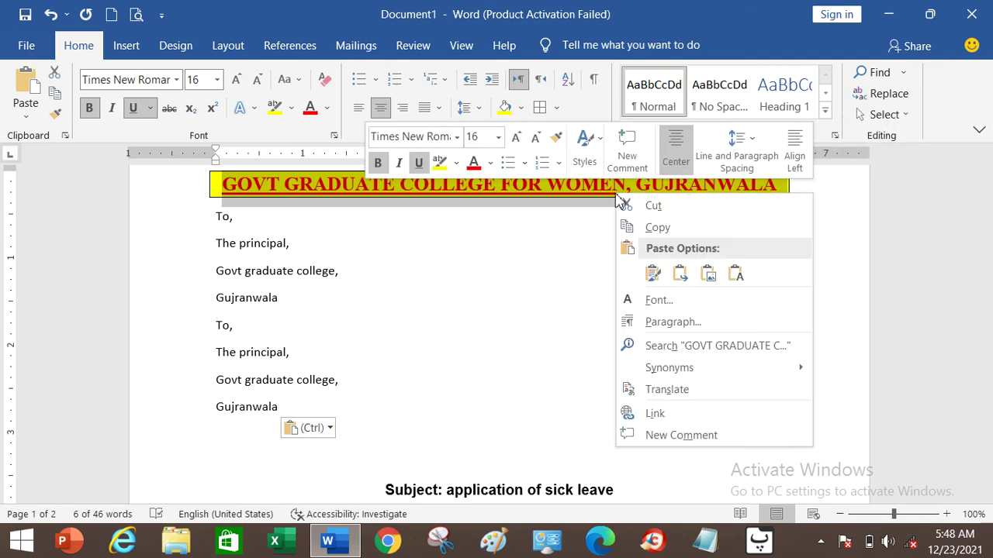
left_click(660, 205)
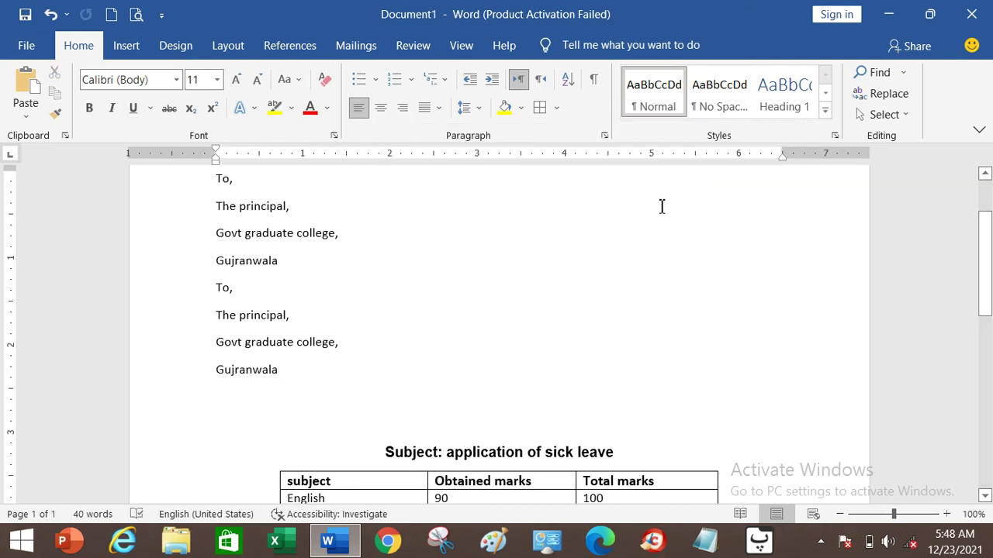
Paste the cut college heading on a new line below the second address block, keeping its source formatting
mouse_move(985, 279)
left_mouse_down()
mouse_move(989, 231)
mouse_move(987, 260)
left_mouse_up()
left_click(318, 391)
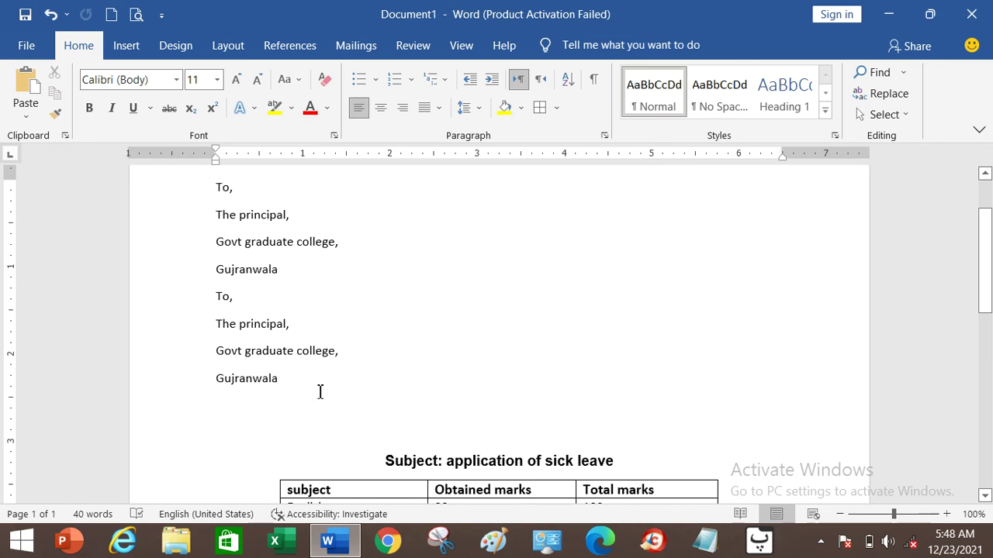
key("Return")
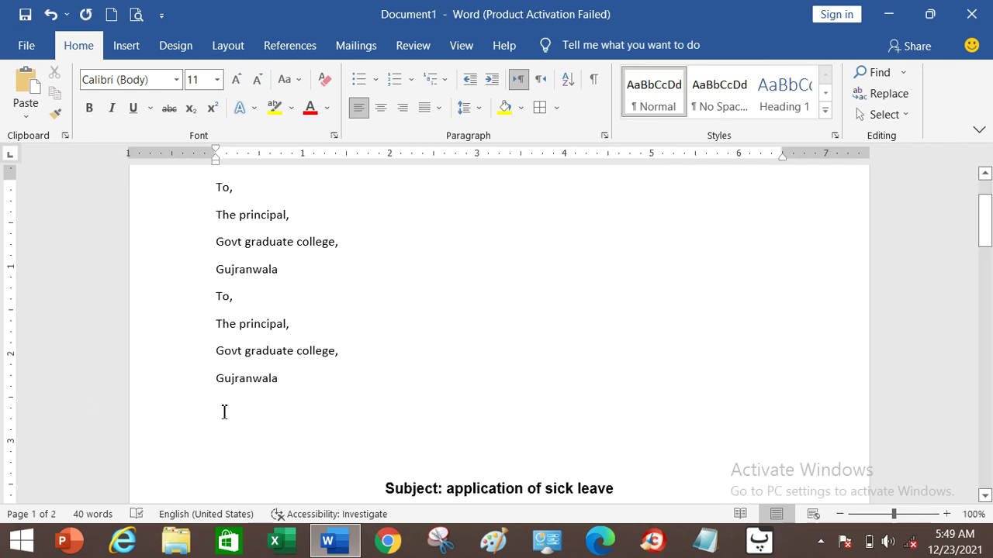
right_click(224, 412)
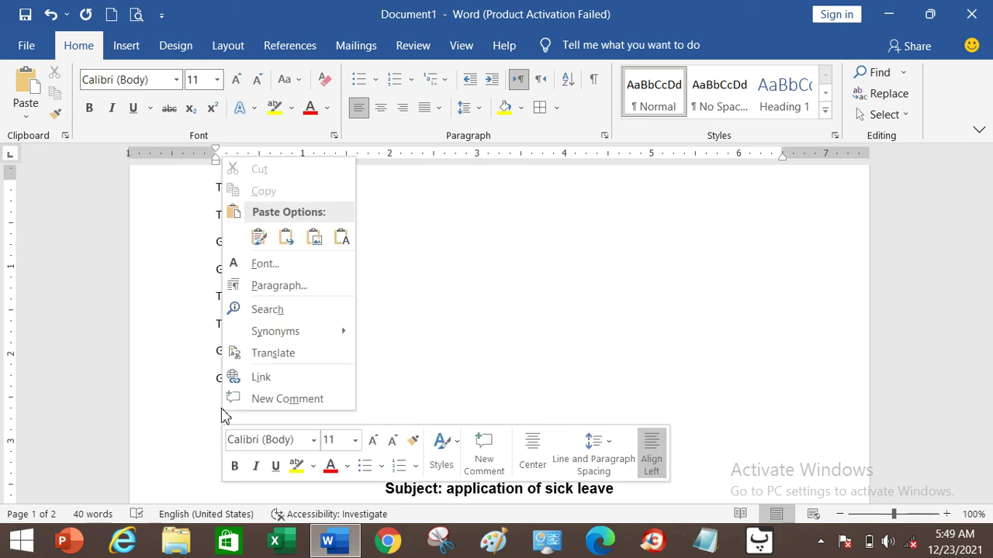
left_click(261, 236)
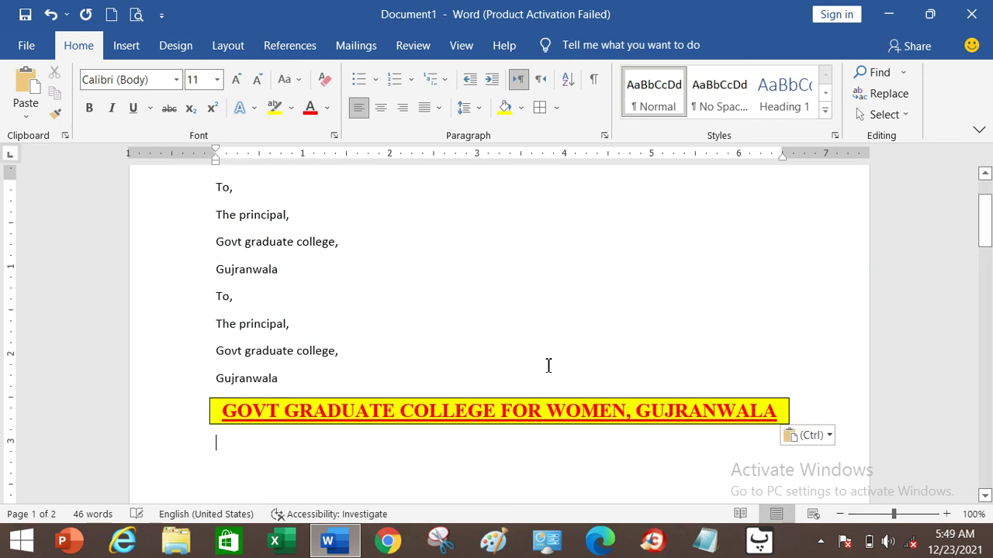
mouse_move(988, 247)
left_mouse_down()
mouse_move(987, 222)
mouse_move(986, 252)
mouse_move(986, 235)
left_mouse_up()
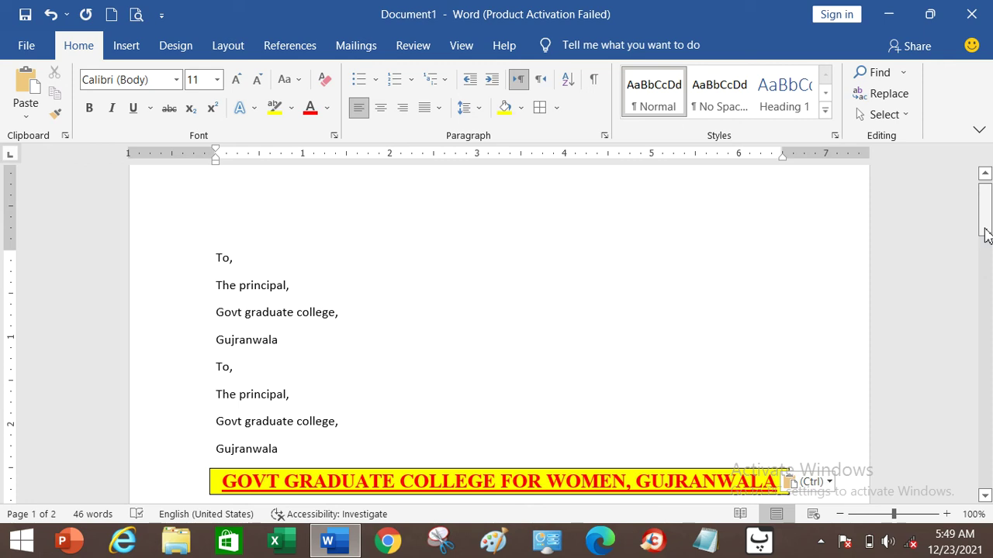
left_click_drag(986, 235, 978, 239)
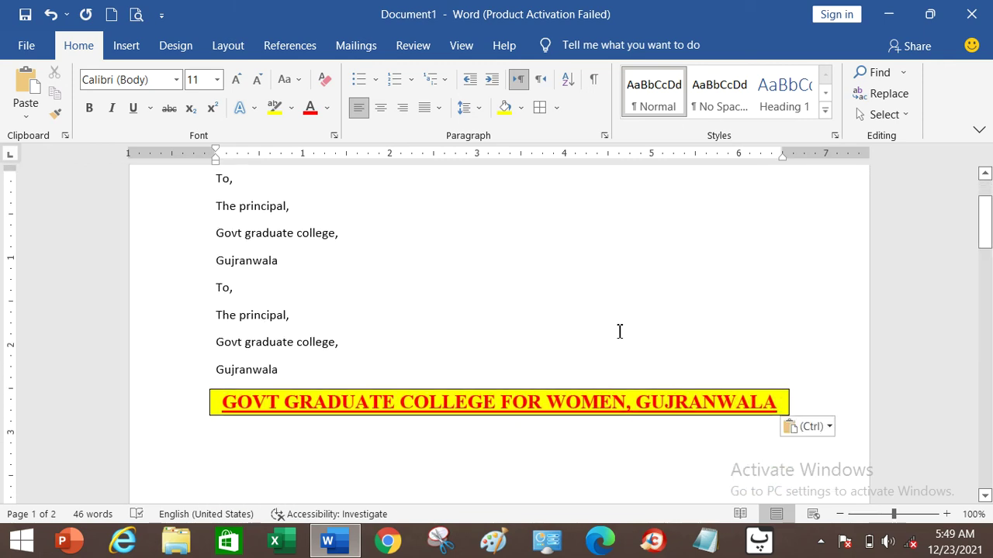
Undo the college heading's move back through its cut, and redo the cut and paste
mouse_move(986, 242)
left_mouse_down()
mouse_move(986, 212)
mouse_move(987, 235)
left_mouse_up()
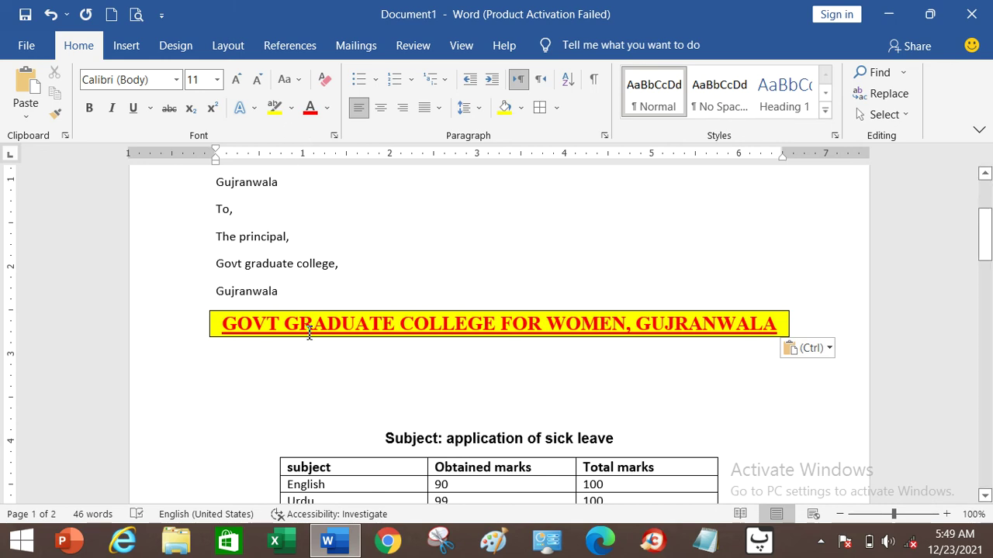
left_click(49, 15)
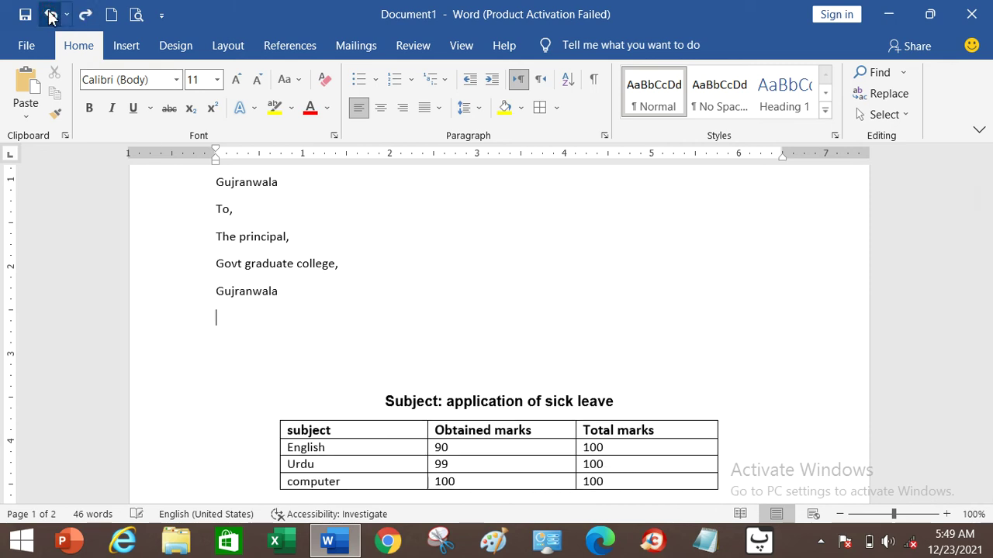
mouse_move(982, 229)
left_mouse_down()
mouse_move(981, 256)
mouse_move(982, 223)
left_mouse_up()
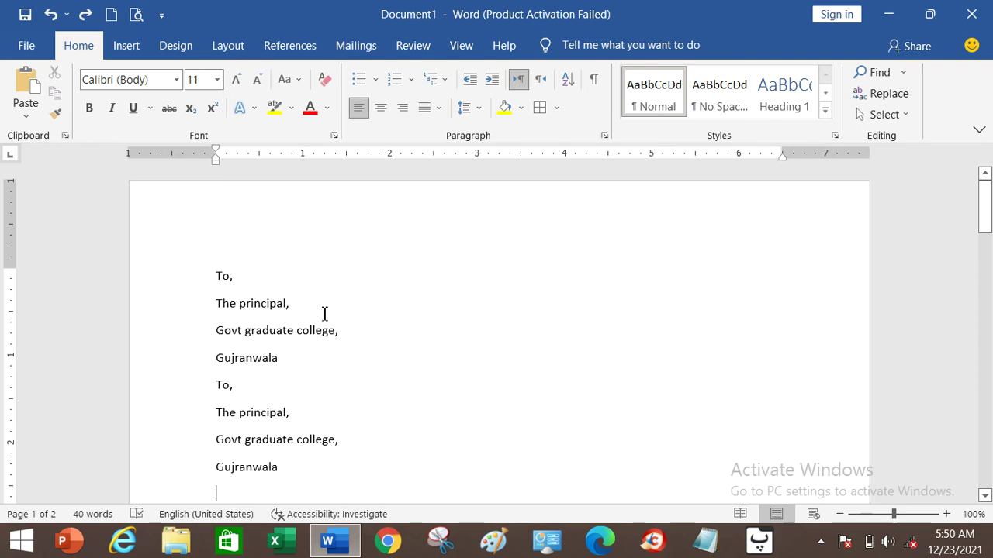
left_click(48, 16)
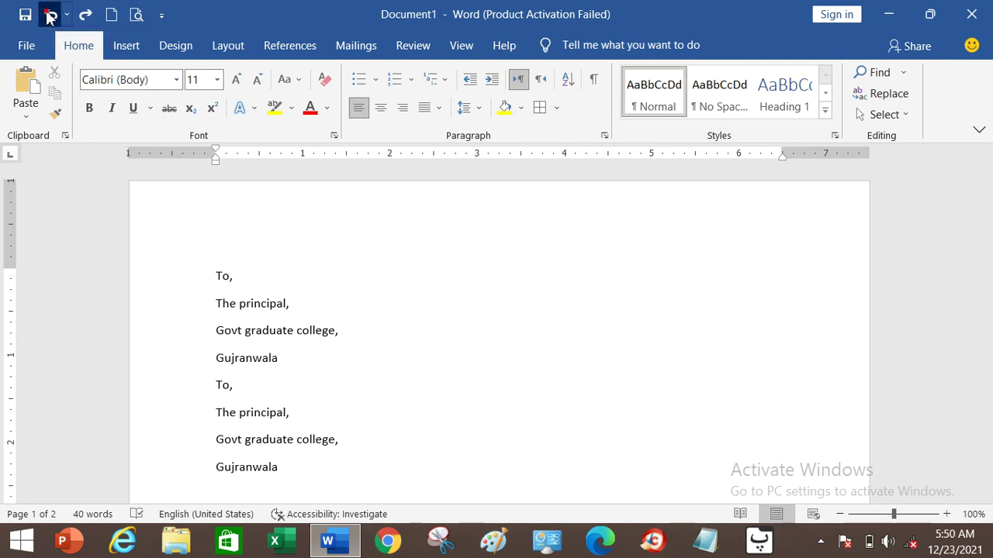
left_click(48, 16)
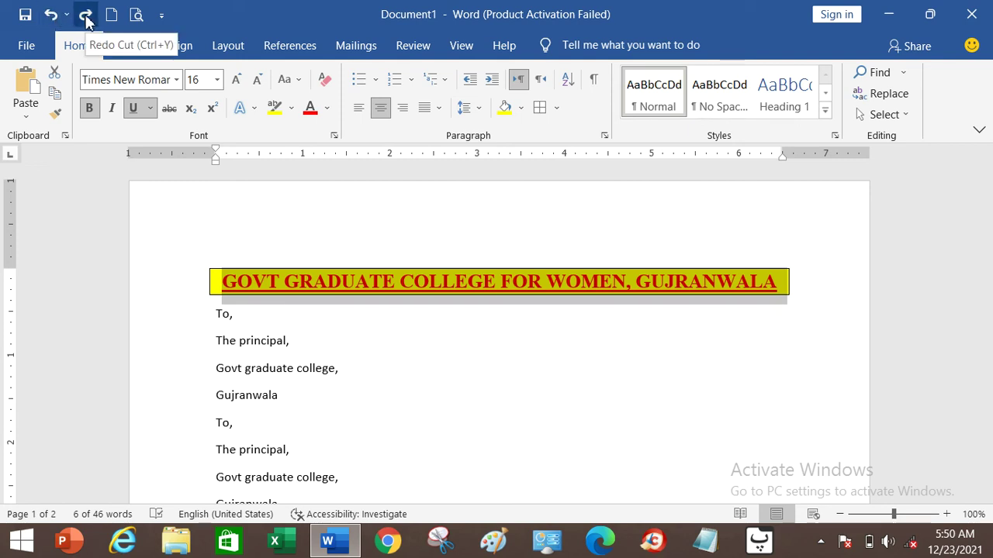
left_click(85, 15)
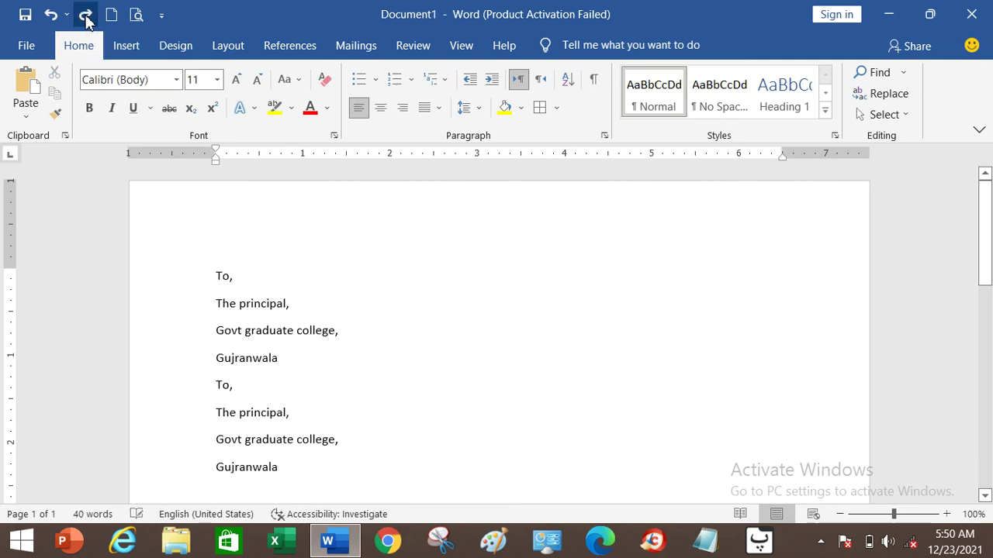
left_click(85, 15)
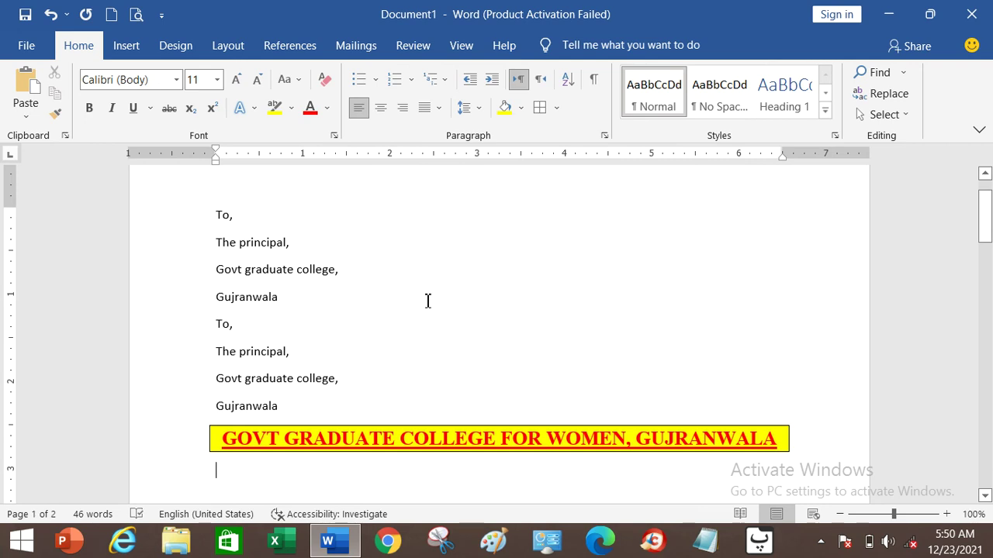
Delete the first of the two address blocks above the college heading, from "To," through "Gujranwala"
left_click_drag(988, 235, 989, 225)
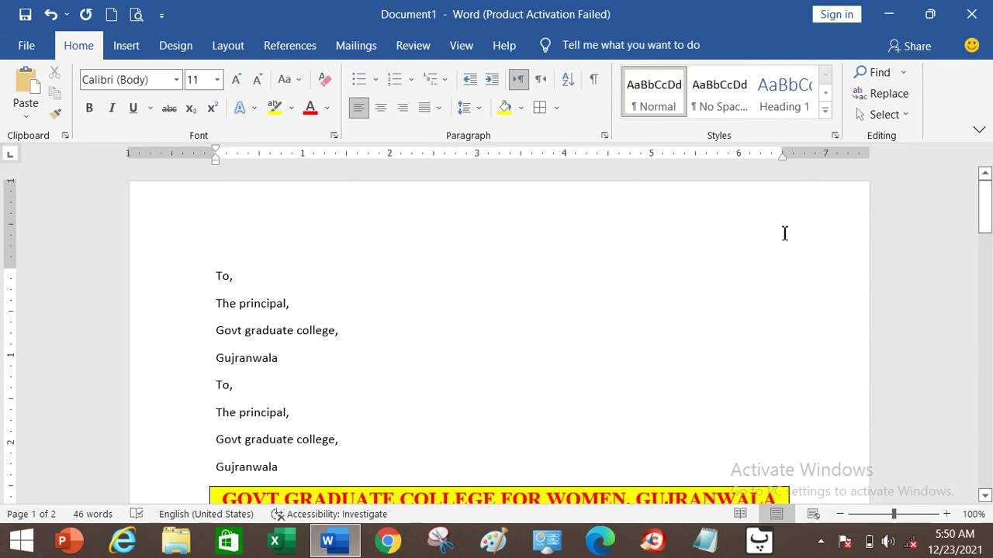
left_click_drag(214, 275, 287, 357)
key("Delete")
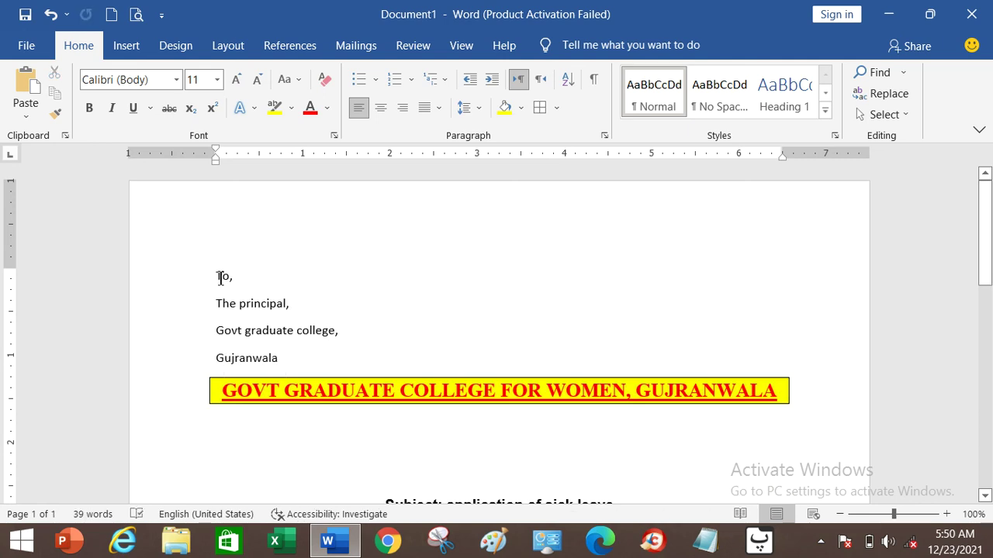
Delete the remaining address block above the college heading and undo that deletion
left_click_drag(215, 275, 286, 363)
key("Delete")
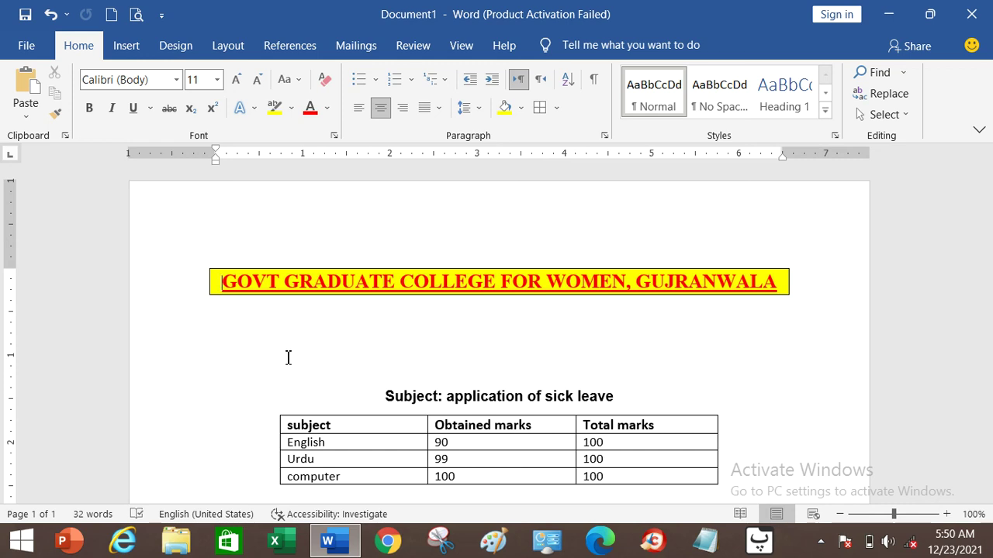
left_click(51, 16)
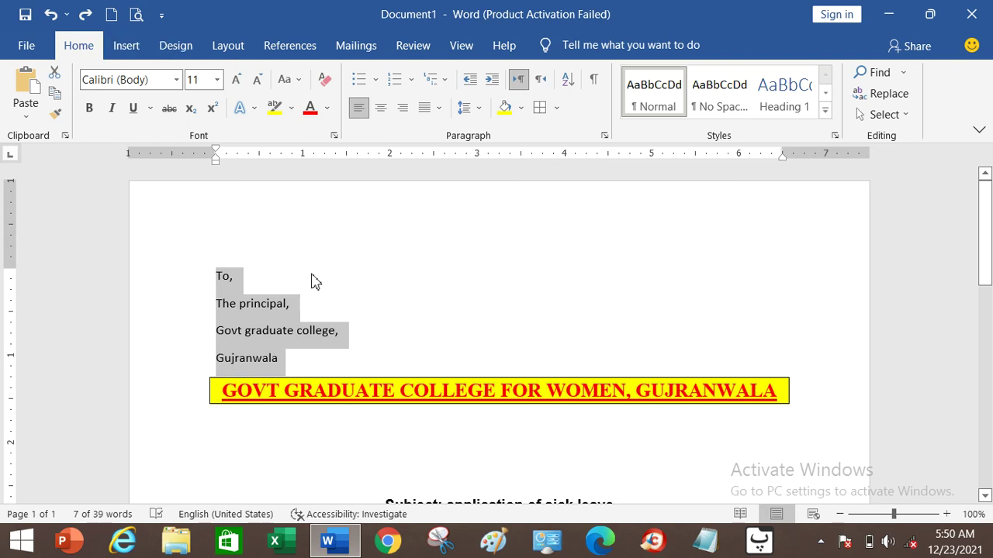
left_click(386, 332)
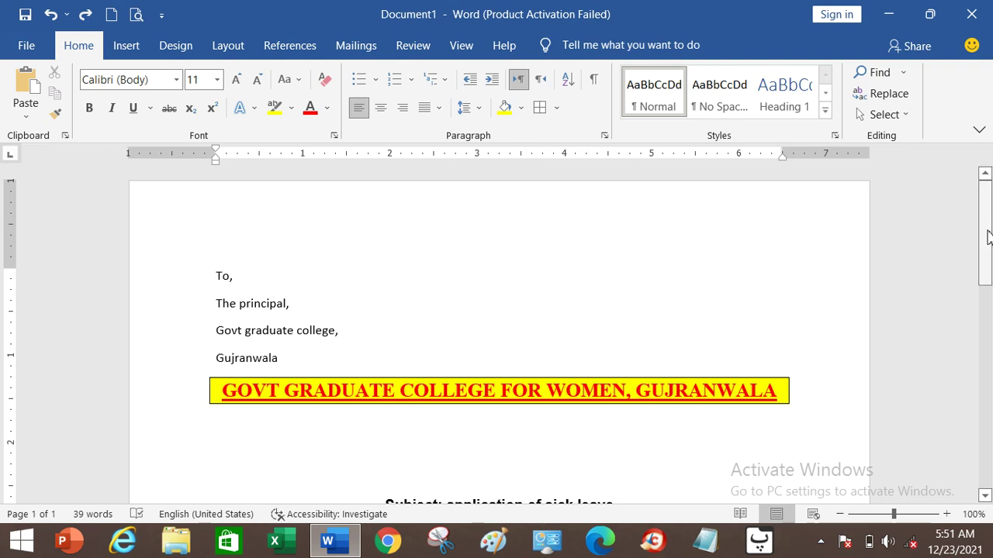
Open the document's print settings and preview, and look through the available printers
scroll(988, 245, "down", 1)
scroll(988, 245, "up", 1)
mouse_move(989, 248)
left_mouse_down()
mouse_move(985, 457)
mouse_move(990, 245)
left_mouse_up()
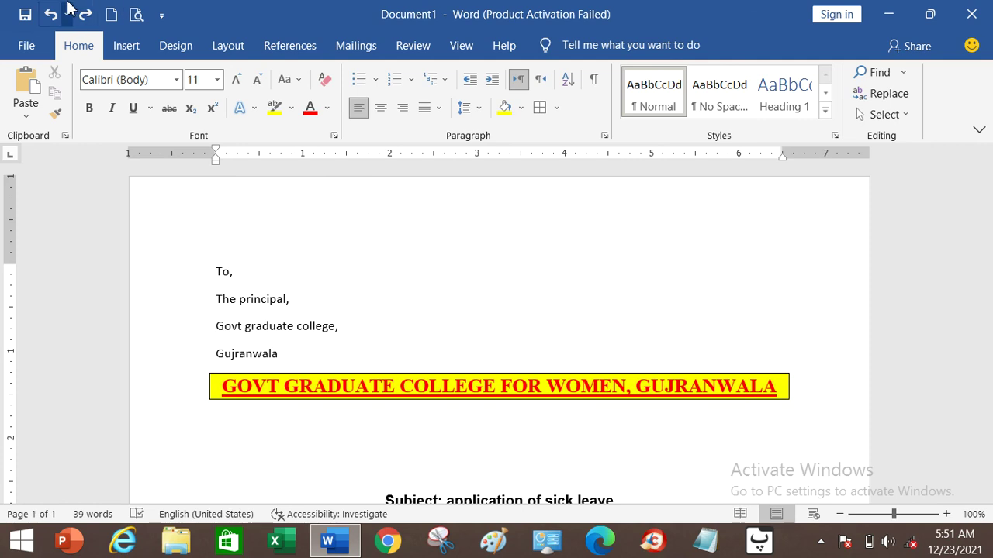
left_click(28, 48)
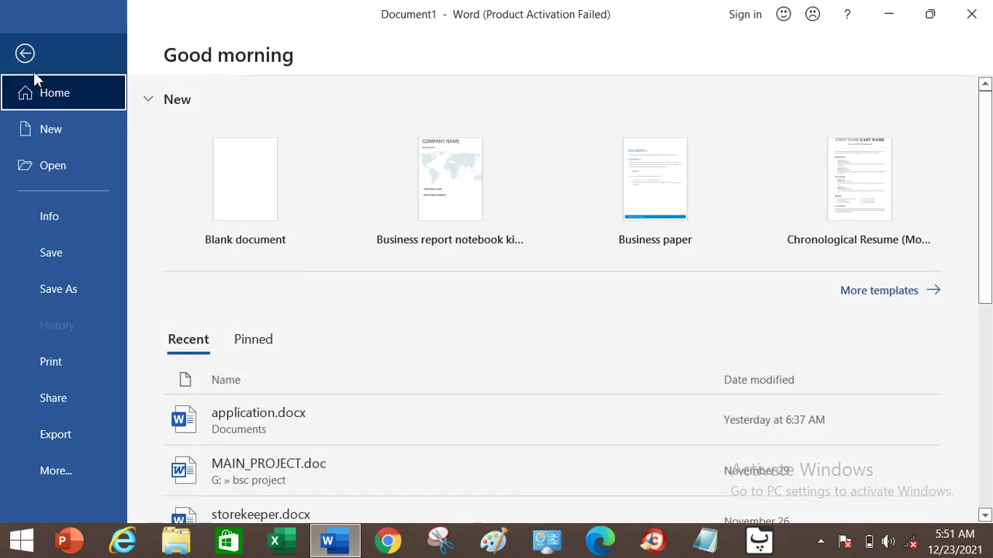
left_click(83, 370)
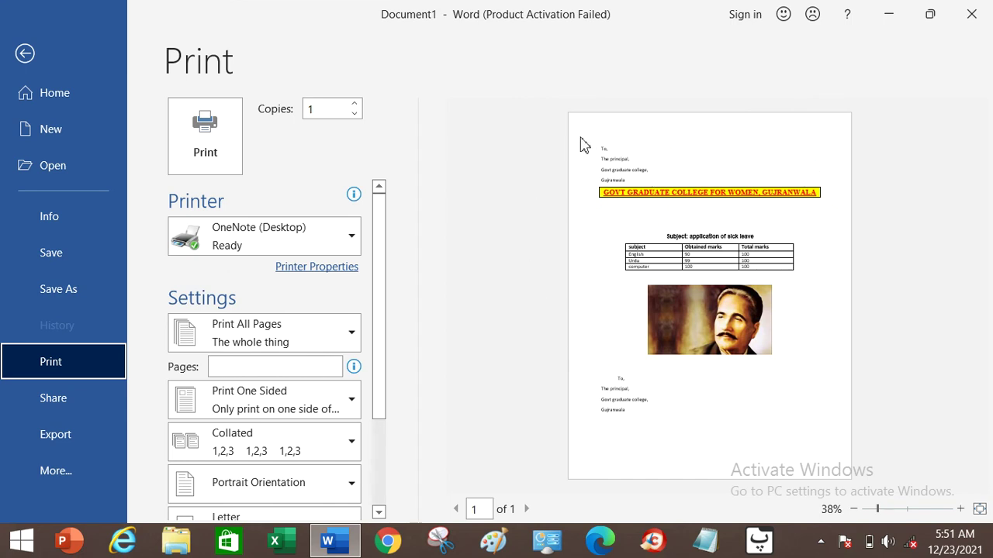
left_click(257, 241)
left_click(259, 240)
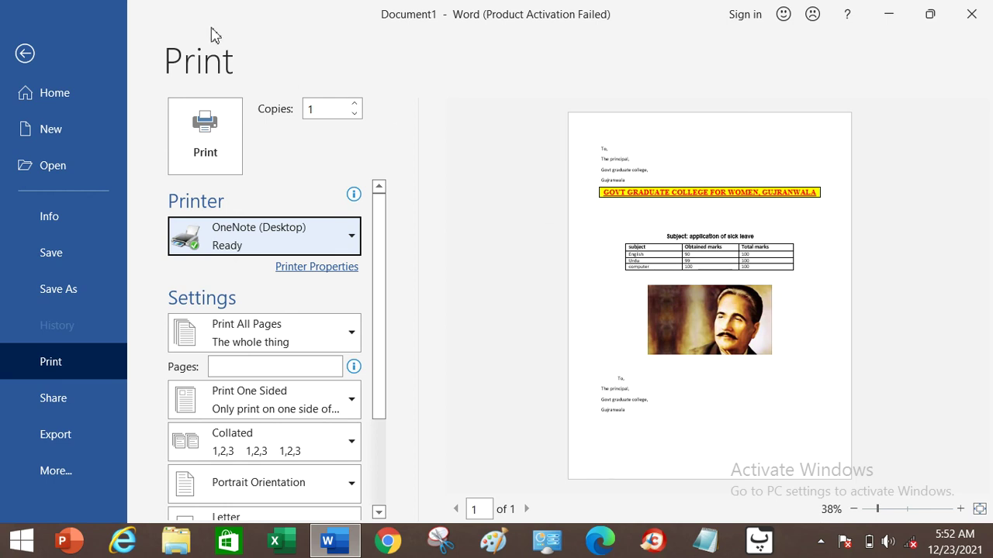
Leave the print settings and return to the document text, with the text cursor after "Govt graduate college,"
left_click(25, 54)
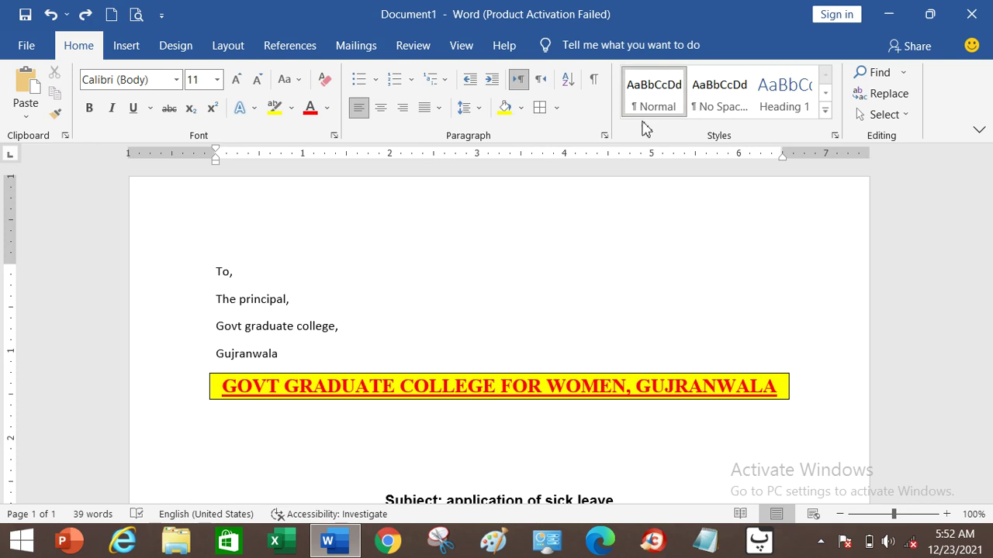
left_click(124, 45)
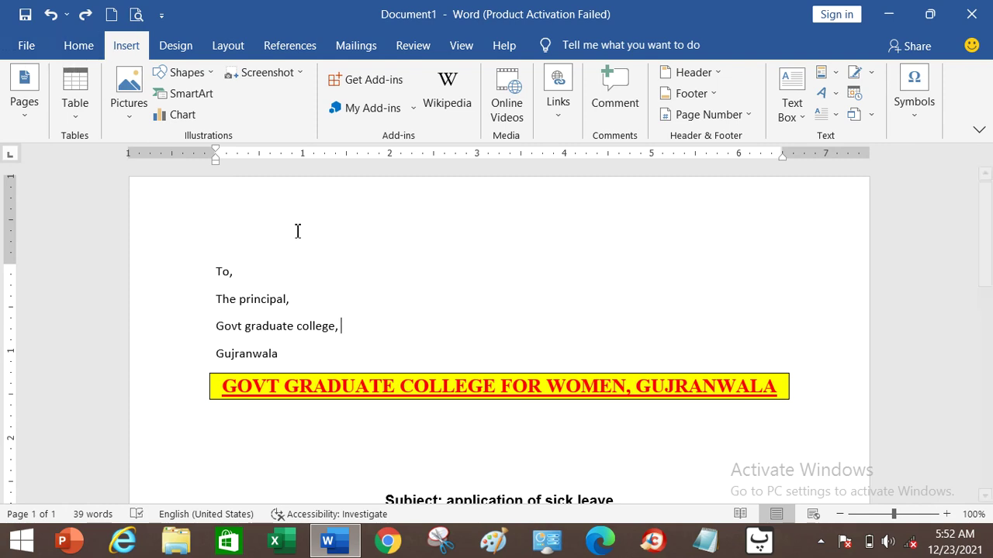
left_click(368, 331)
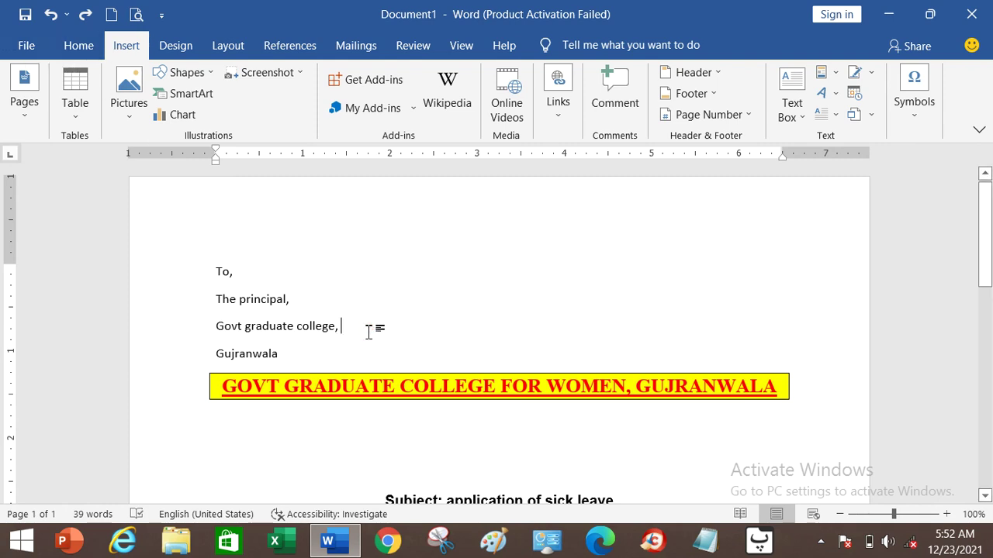
mouse_move(988, 267)
left_mouse_down()
mouse_move(989, 396)
mouse_move(990, 252)
left_mouse_up()
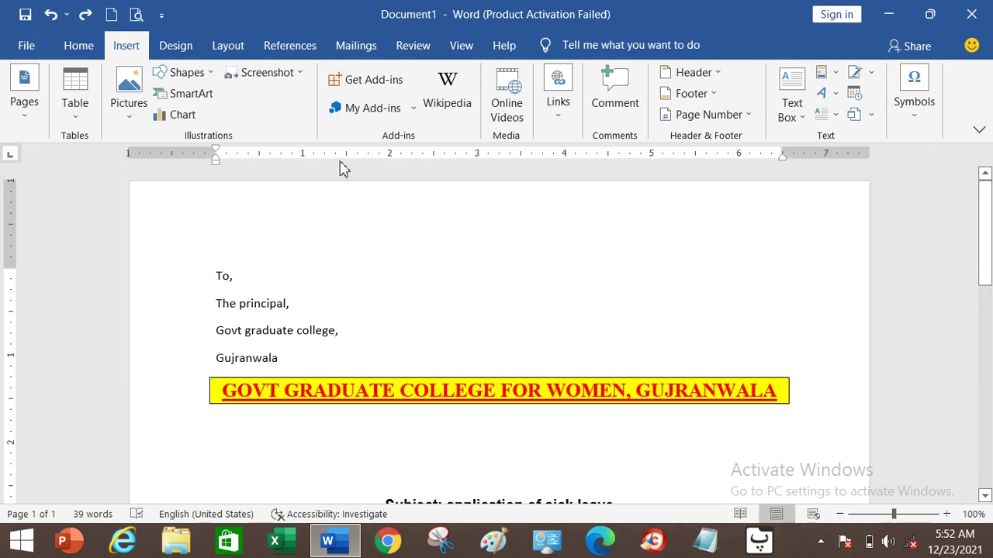
Save the document to the Desktop as a Word document named "application for sick leave"
left_click(27, 47)
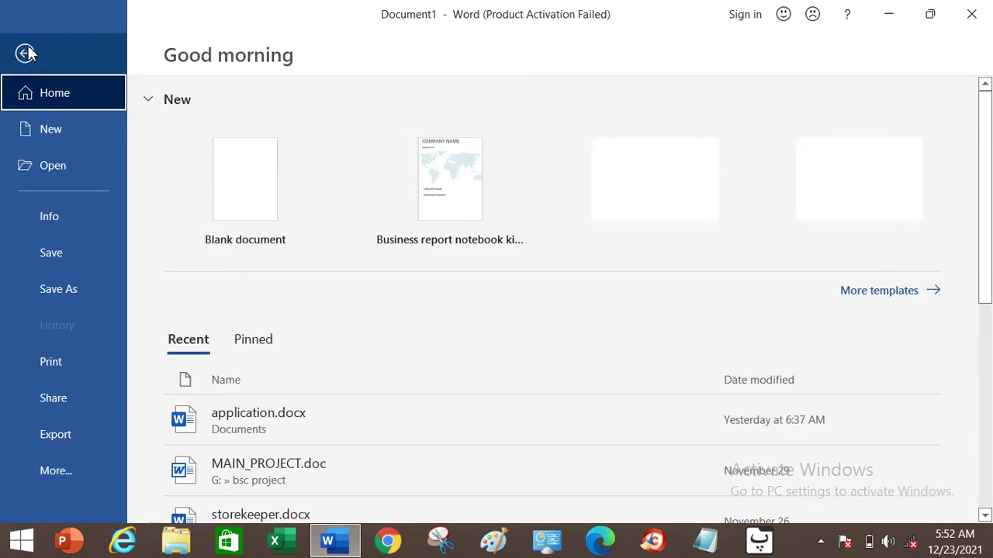
left_click(63, 246)
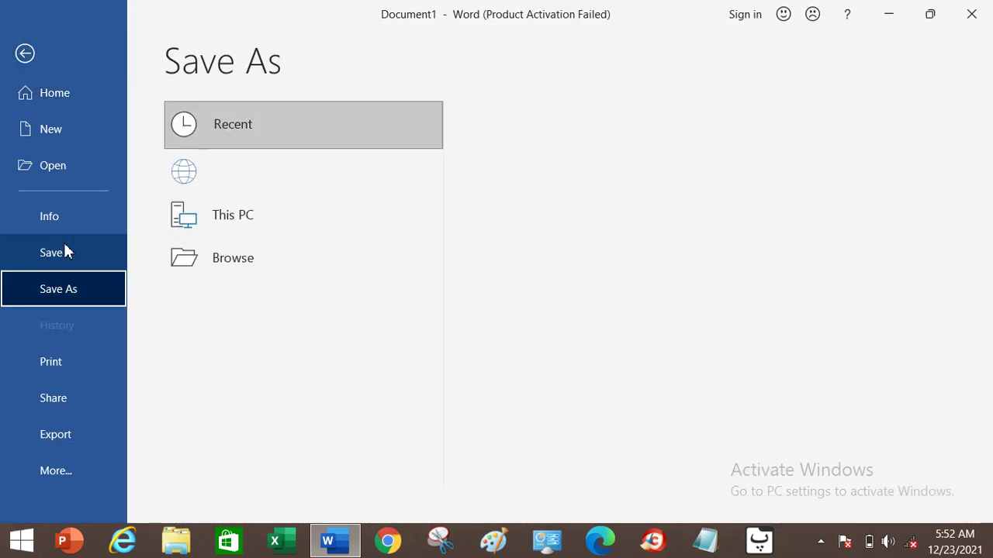
left_click(65, 252)
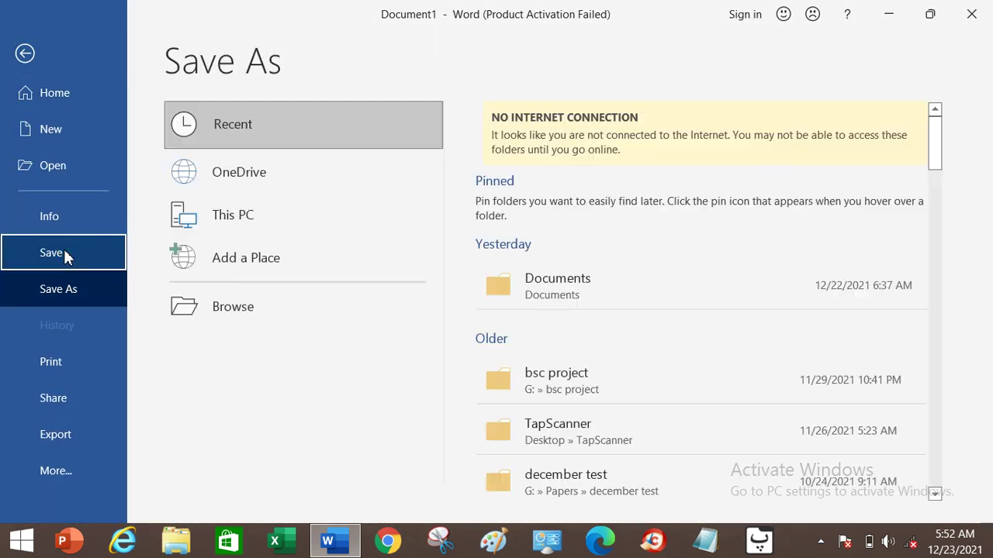
left_click(251, 215)
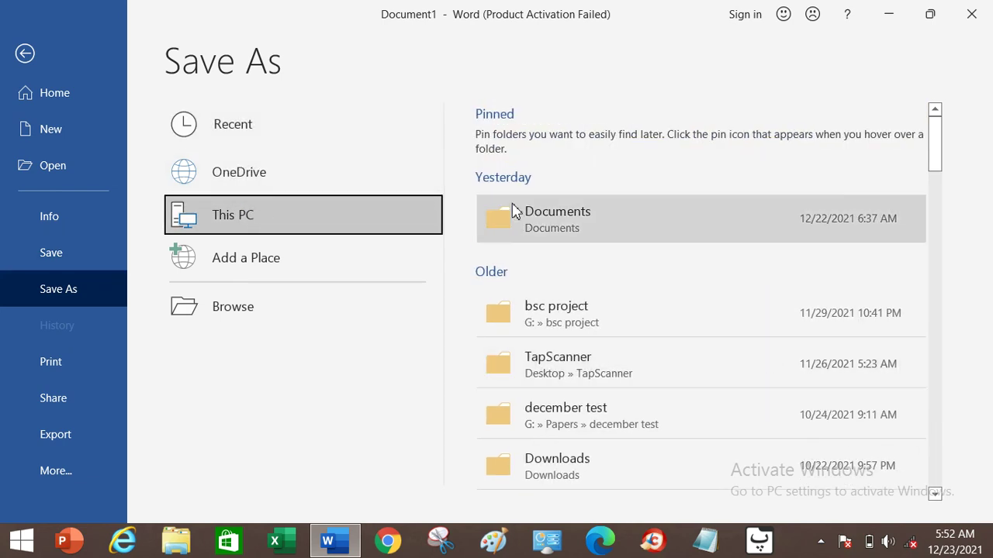
left_click(556, 214)
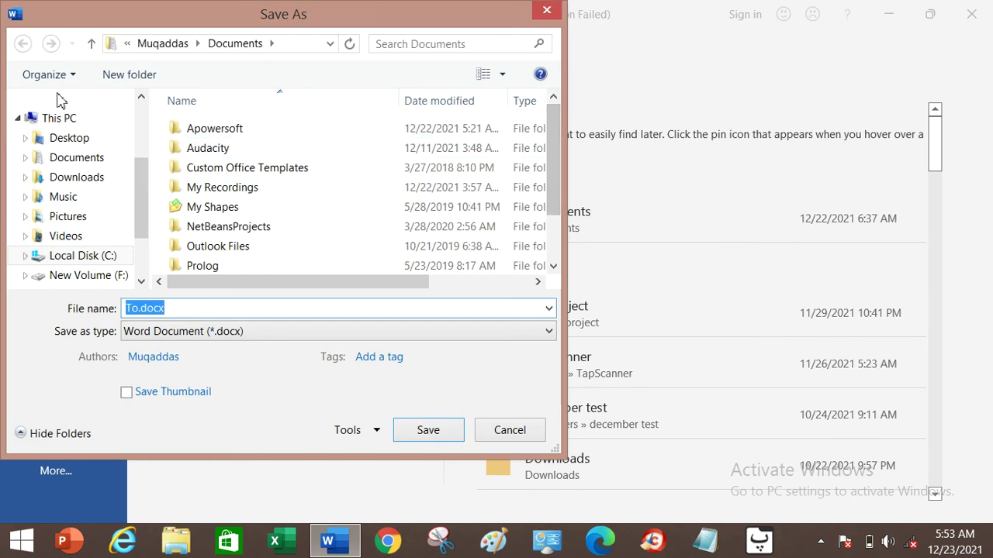
left_click(69, 139)
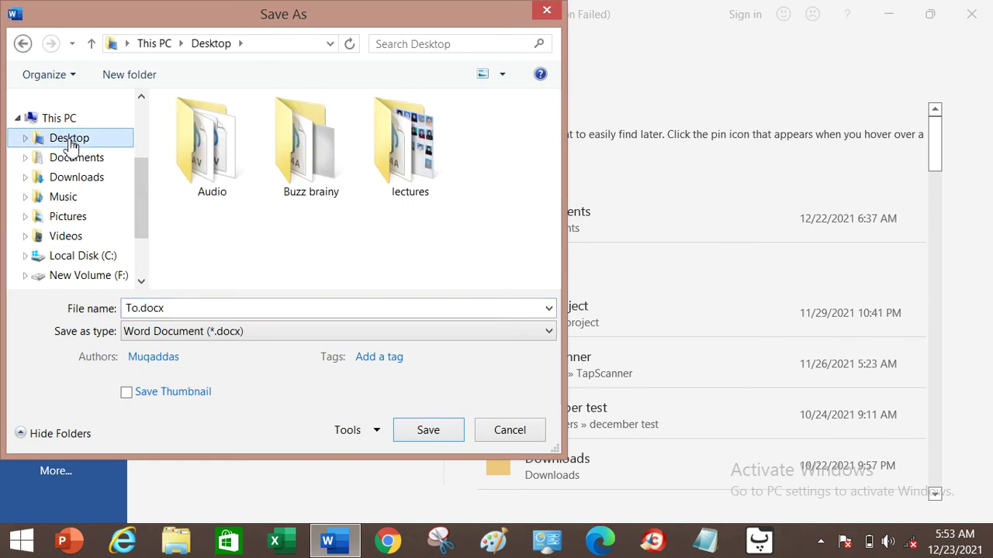
left_click(172, 310)
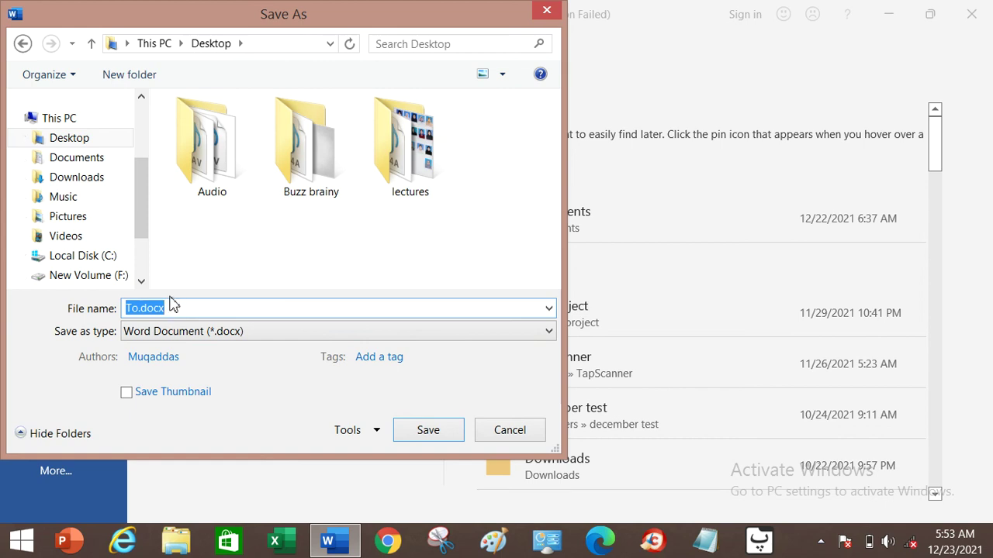
key("BackSpace")
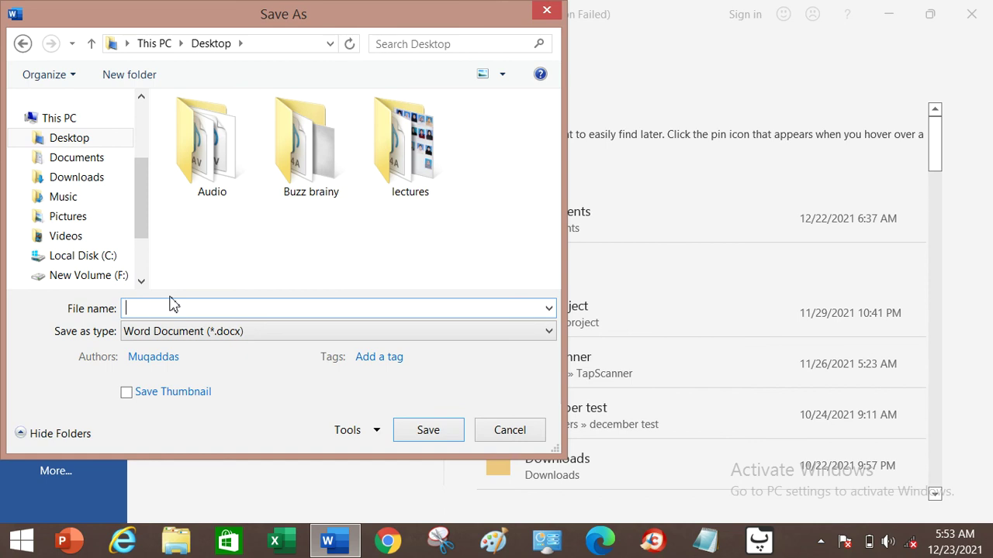
type("application for sick leave")
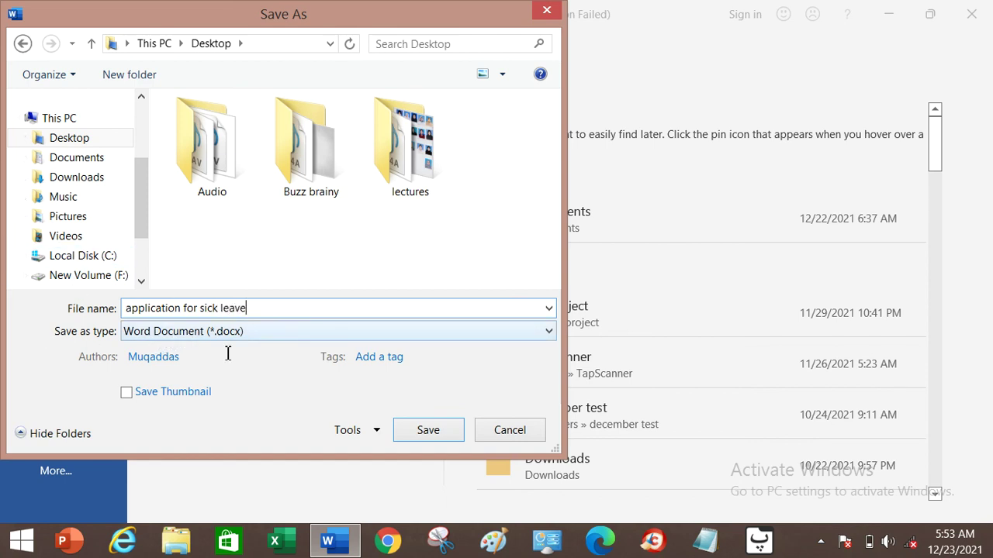
left_click(408, 432)
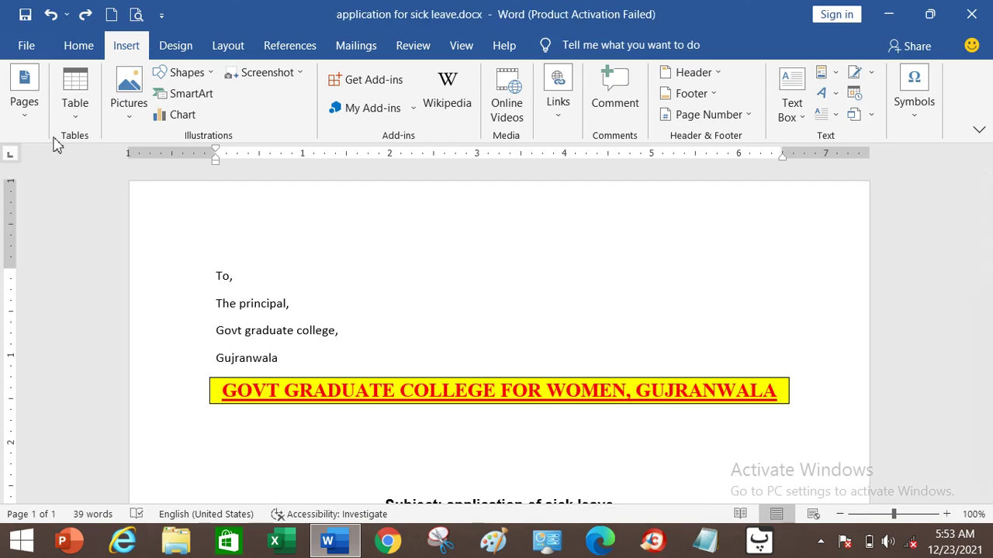
Review the file commands for saving and closing the document, including the additional ones, and return to the document
left_click(23, 47)
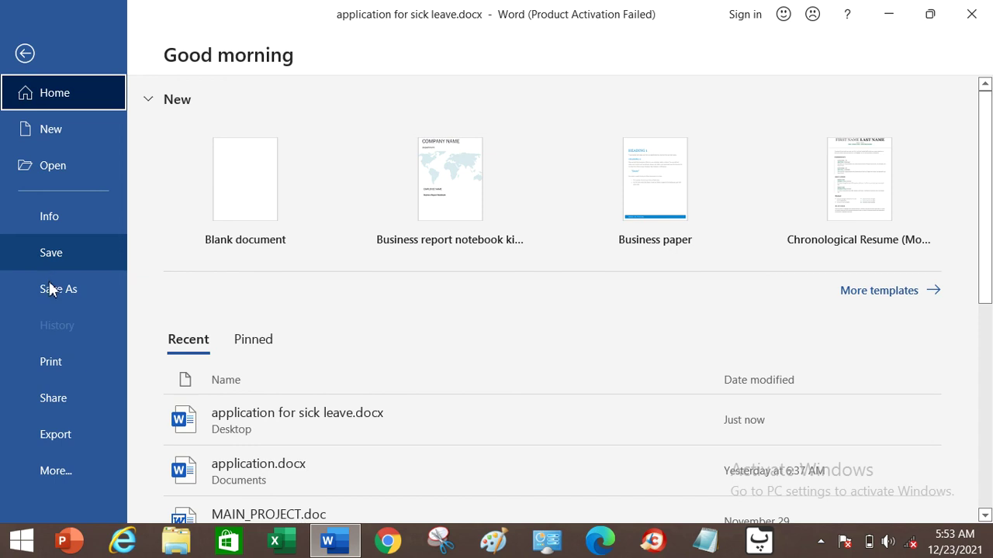
left_click(26, 51)
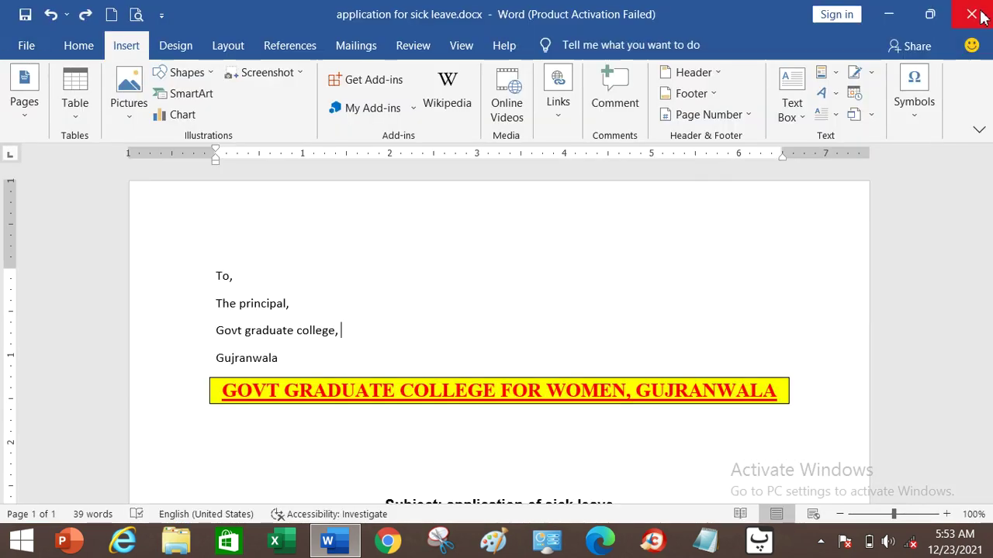
left_click(18, 47)
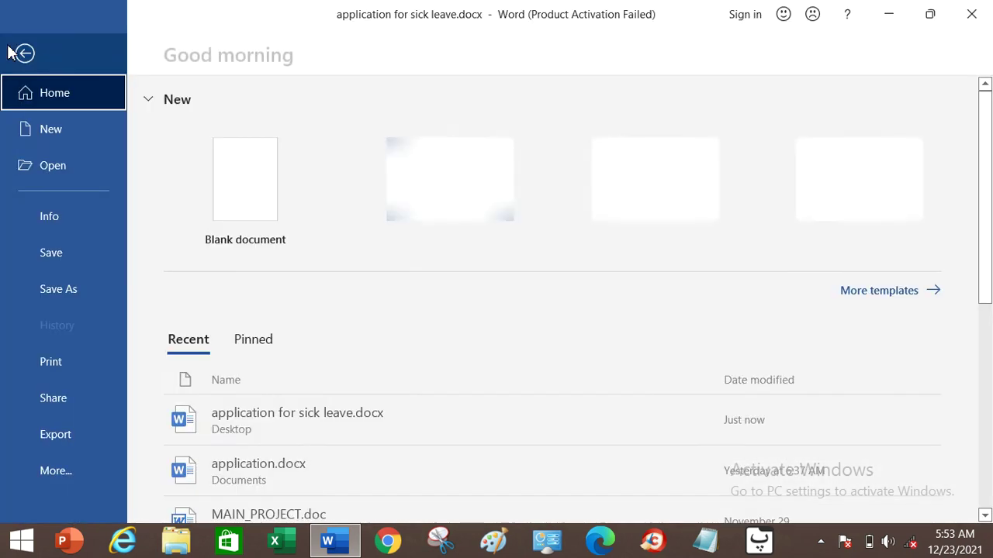
left_click(64, 471)
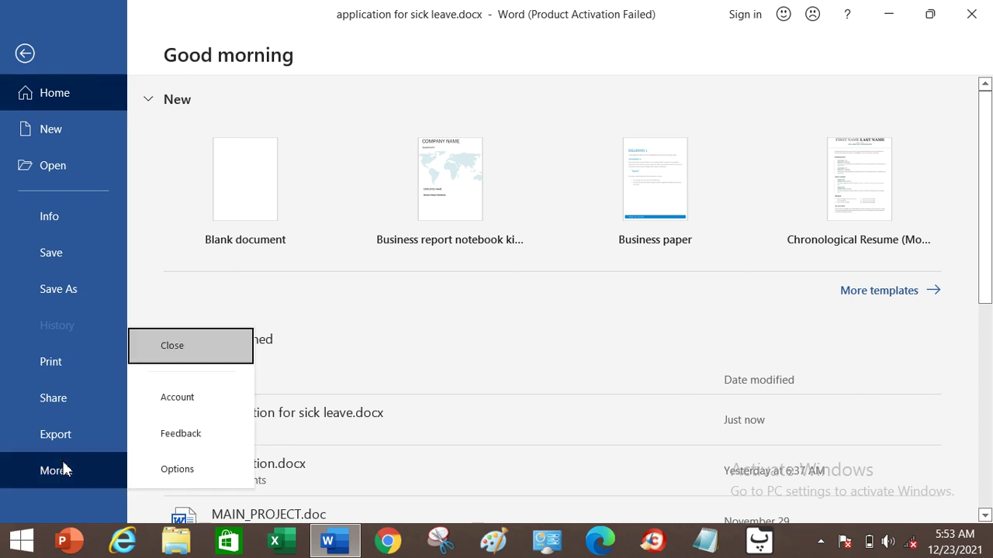
left_click(27, 54)
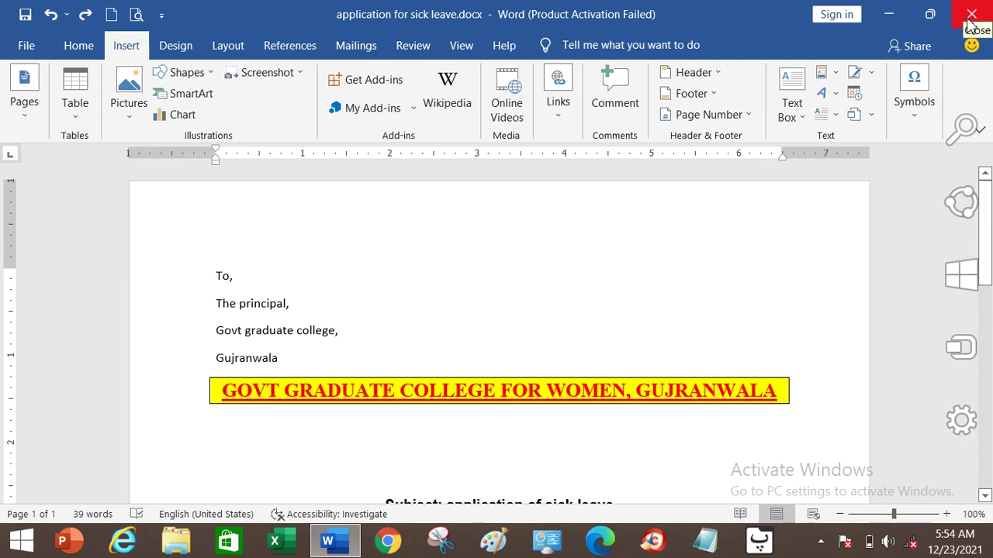
Close the document and its program window, and reopen "application for sick leave.docx" from the desktop, dismissing the update notice
left_click(971, 17)
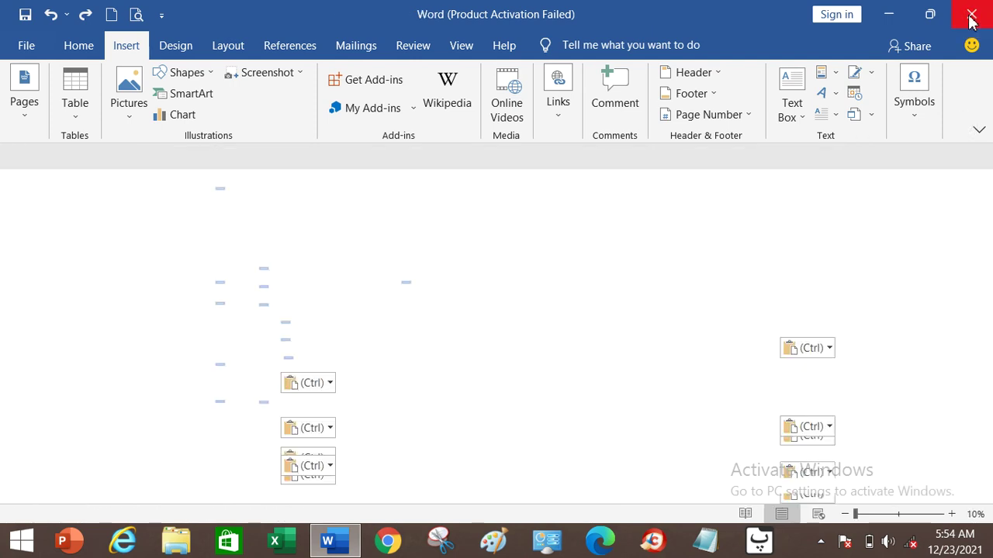
left_click(971, 17)
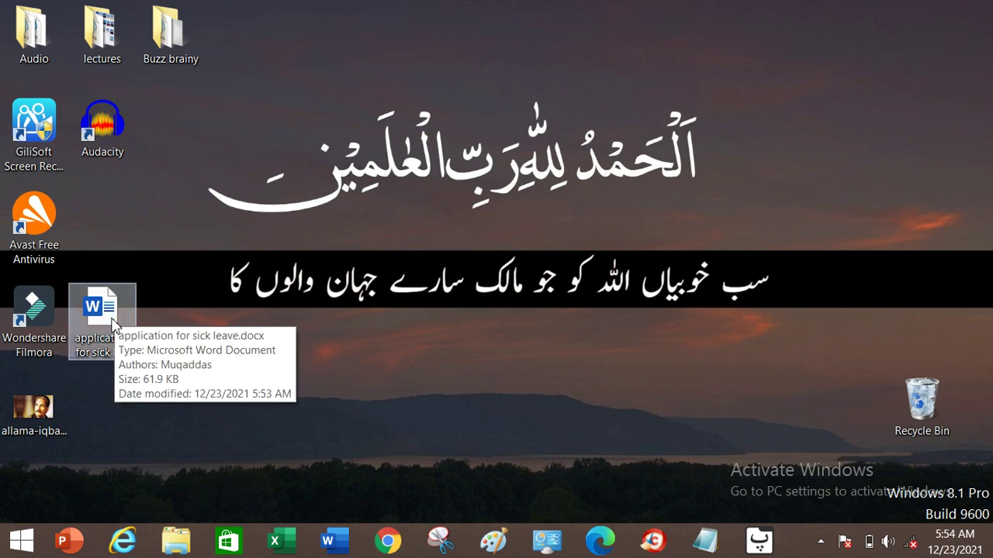
double_click(112, 324)
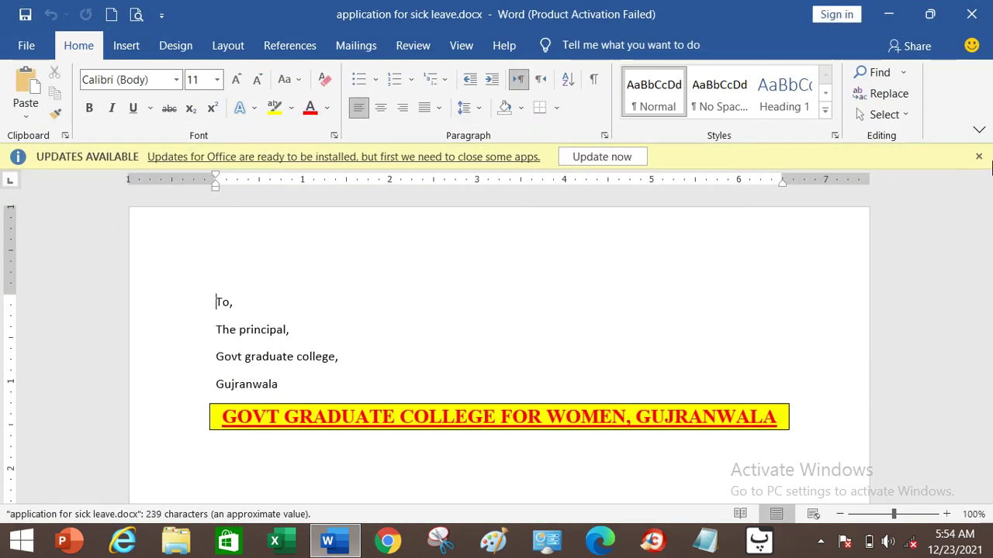
left_click(979, 158)
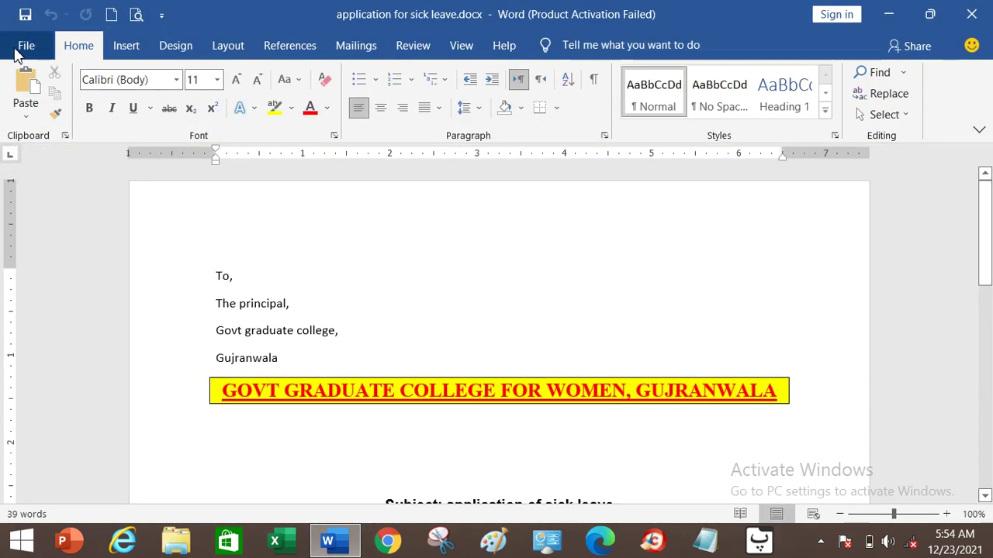
Dismiss the activation wizard, look through the recent documents available to open, and return to the document
left_click(17, 45)
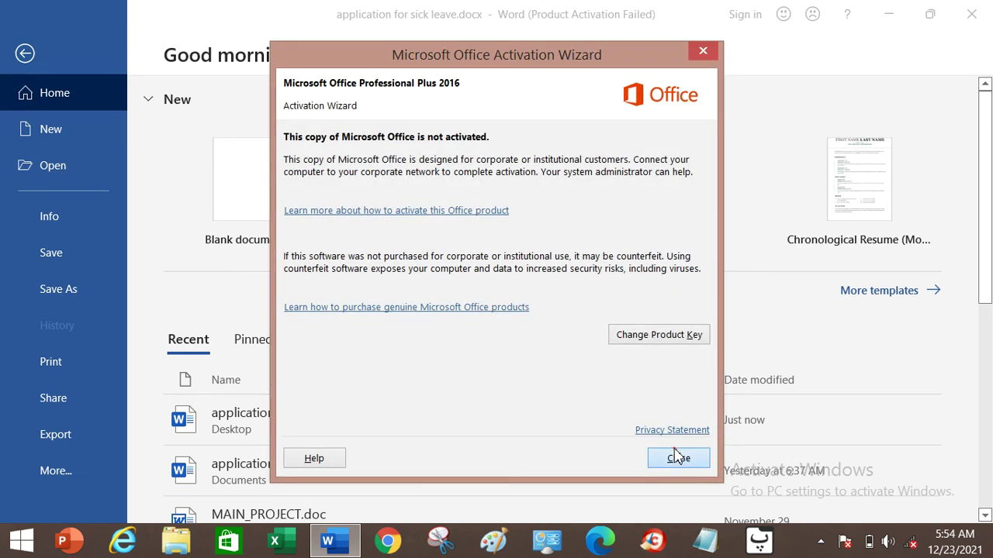
left_click(676, 457)
left_click(56, 165)
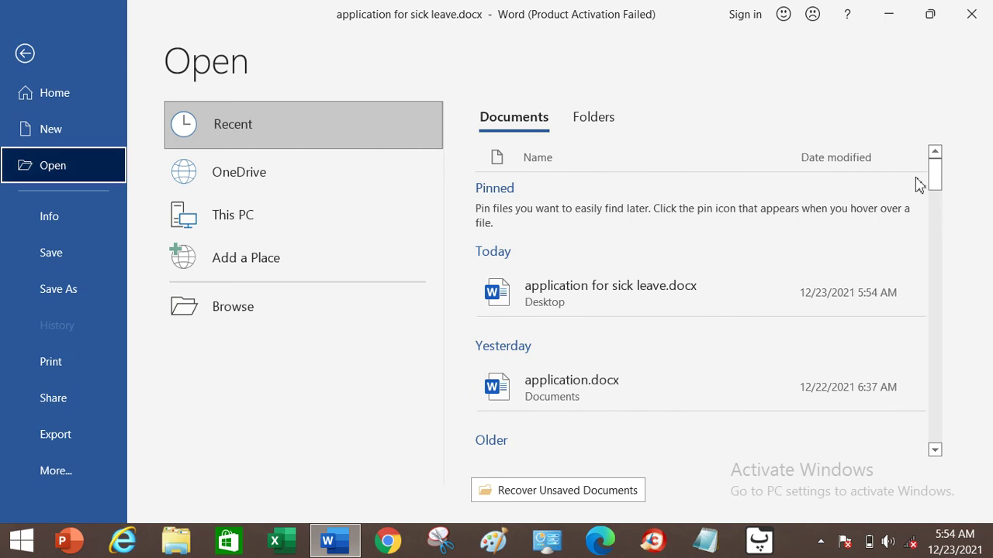
mouse_move(936, 178)
left_mouse_down()
mouse_move(926, 284)
mouse_move(924, 185)
left_mouse_up()
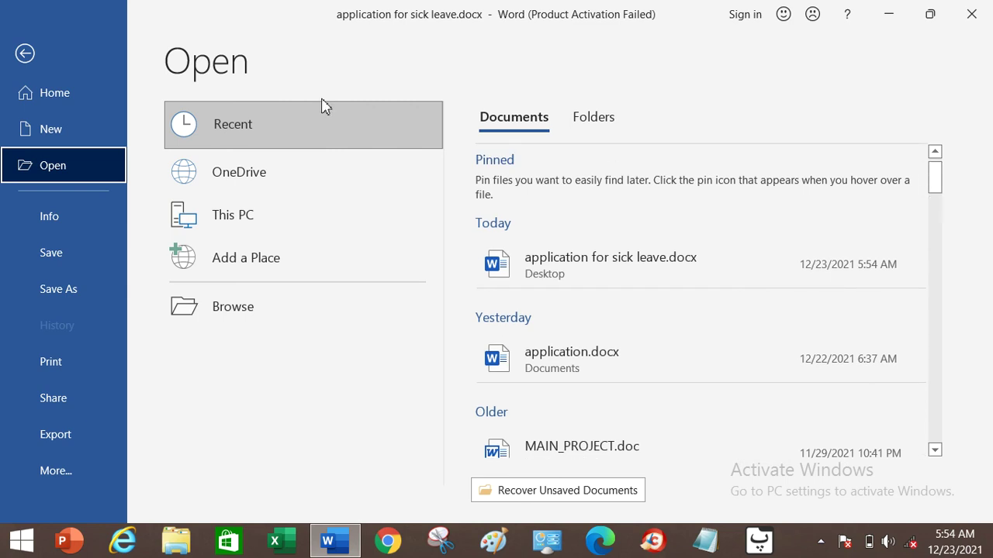
left_click(24, 54)
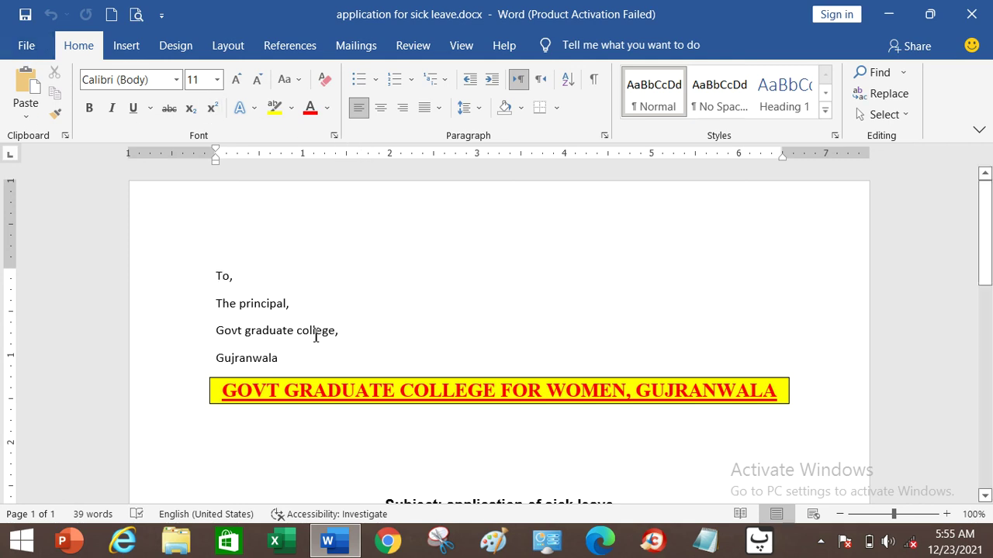
left_click(820, 541)
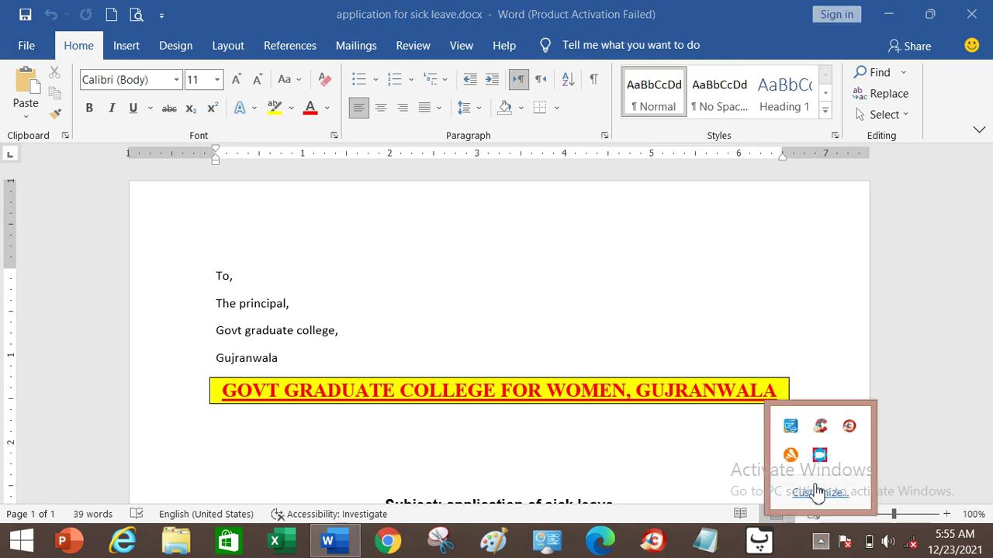